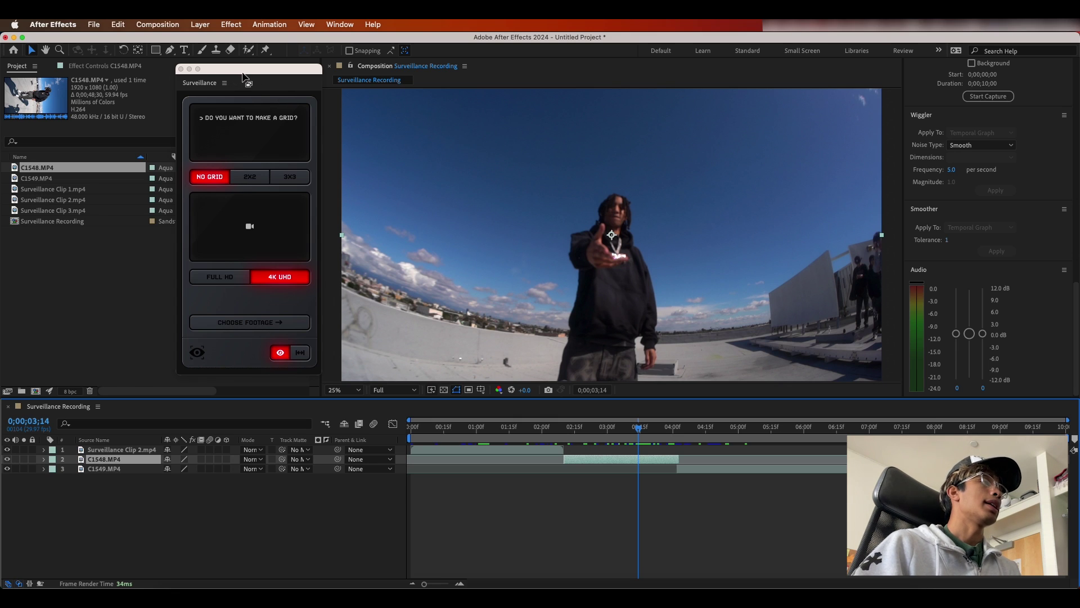
# Step: Preview the 2x2 and 3x3 grid layouts in the Surveillance panel and return to No Grid
pyautogui.moveTo(243, 73); pyautogui.dragTo(241, 67)
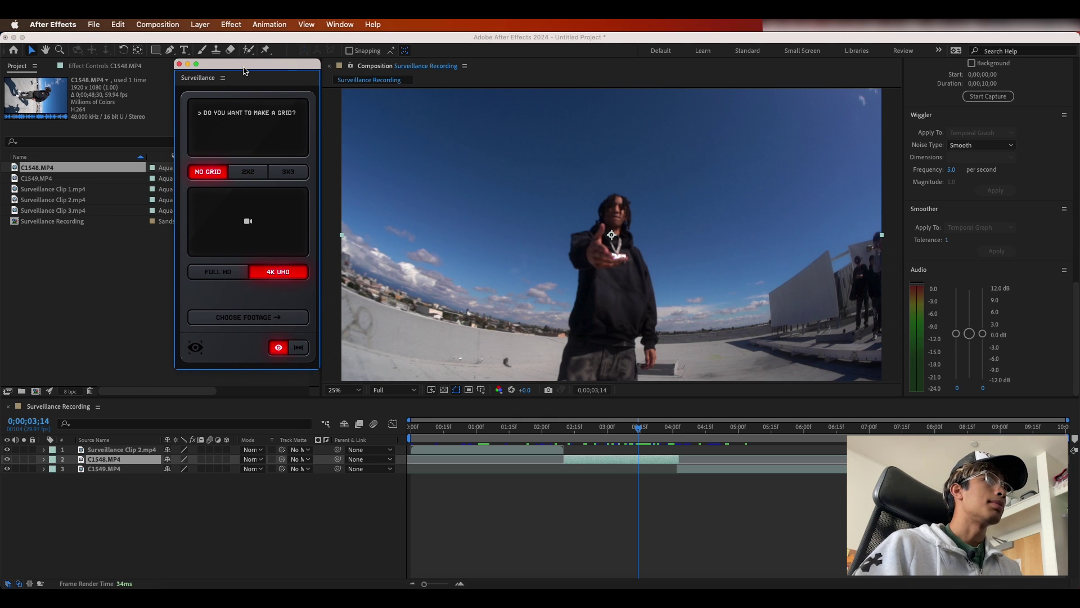
pyautogui.click(244, 174)
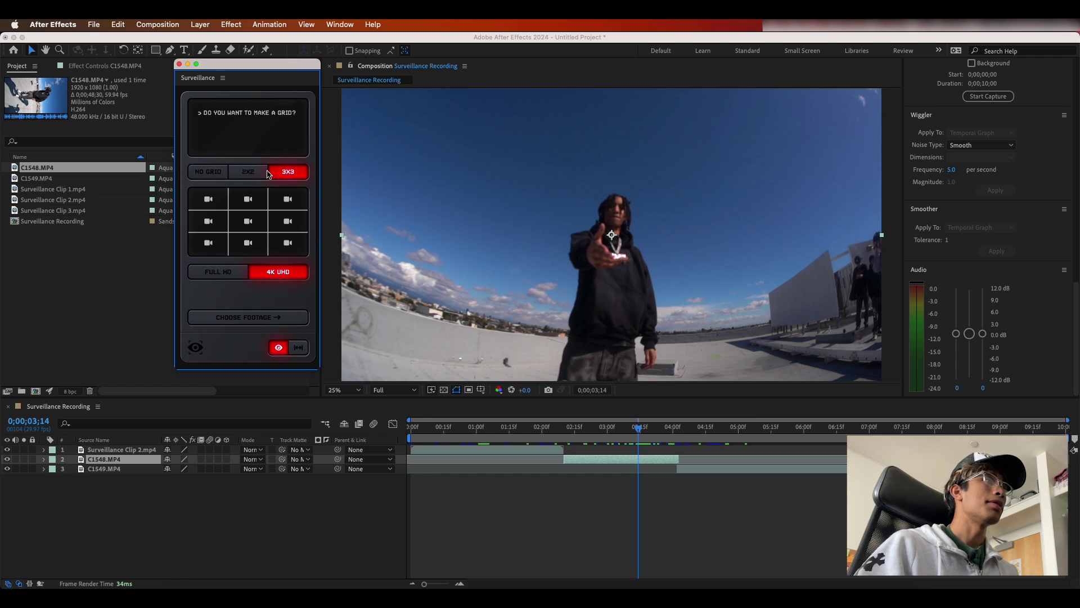
pyautogui.click(287, 172)
pyautogui.click(208, 172)
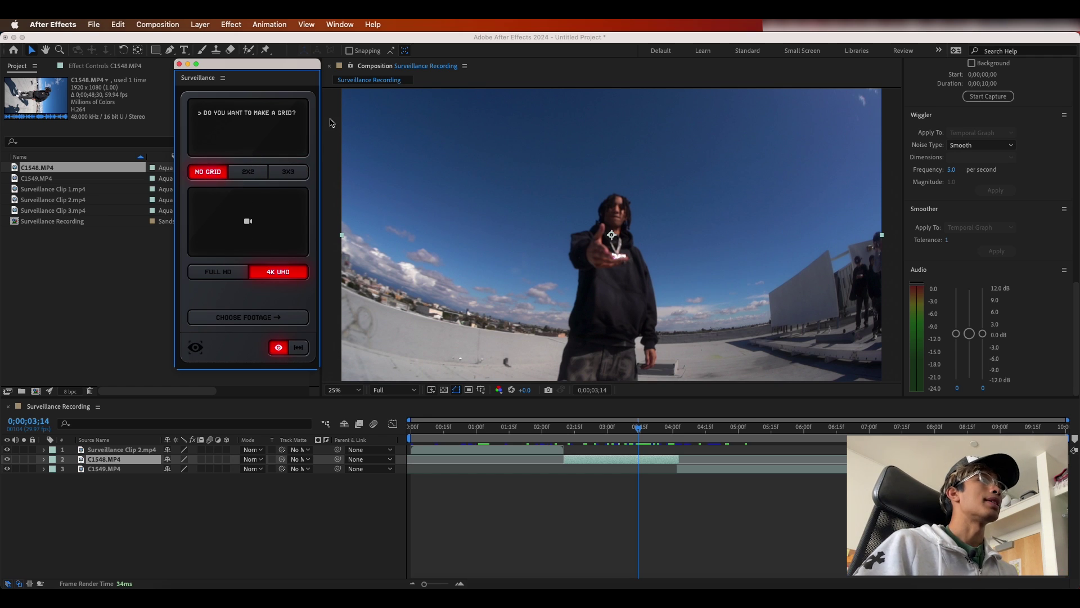
pyautogui.moveTo(633, 433)
pyautogui.mouseDown()
pyautogui.moveTo(734, 439)
pyautogui.moveTo(635, 446)
pyautogui.mouseUp()
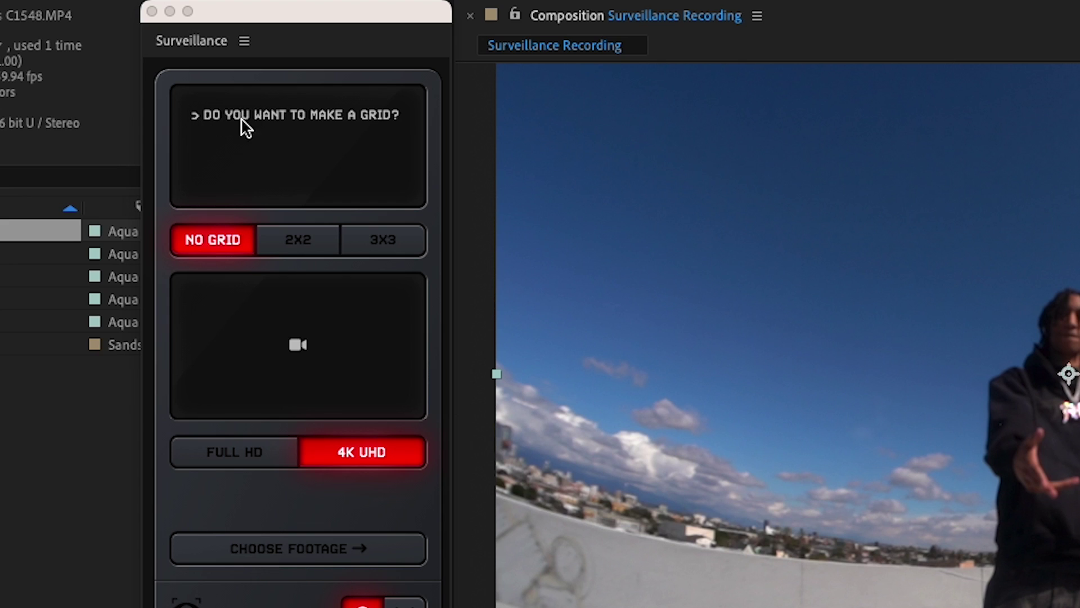
pyautogui.click(286, 245)
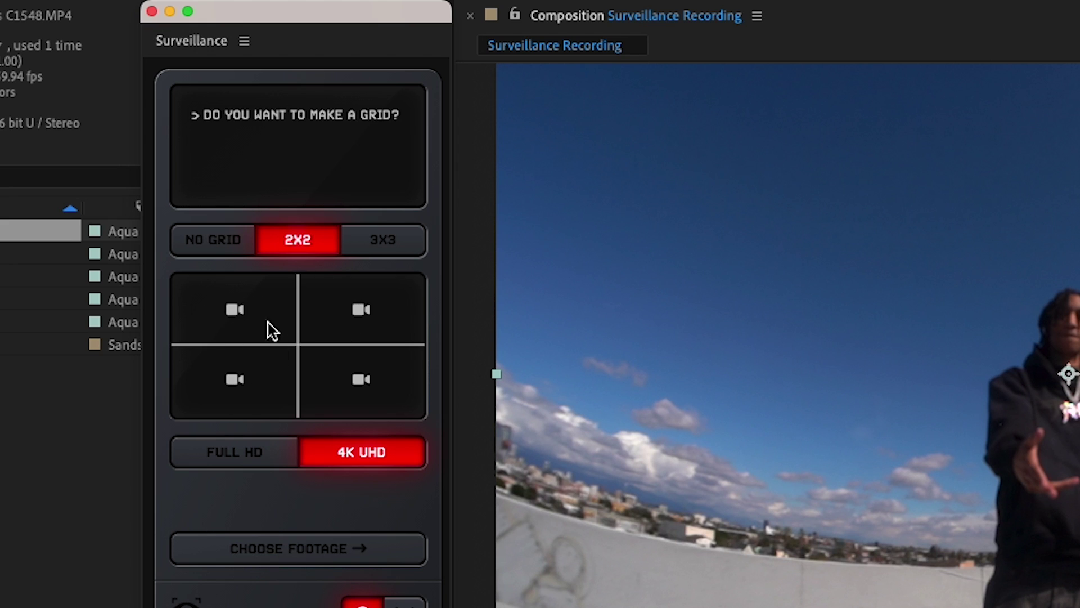
pyautogui.click(375, 249)
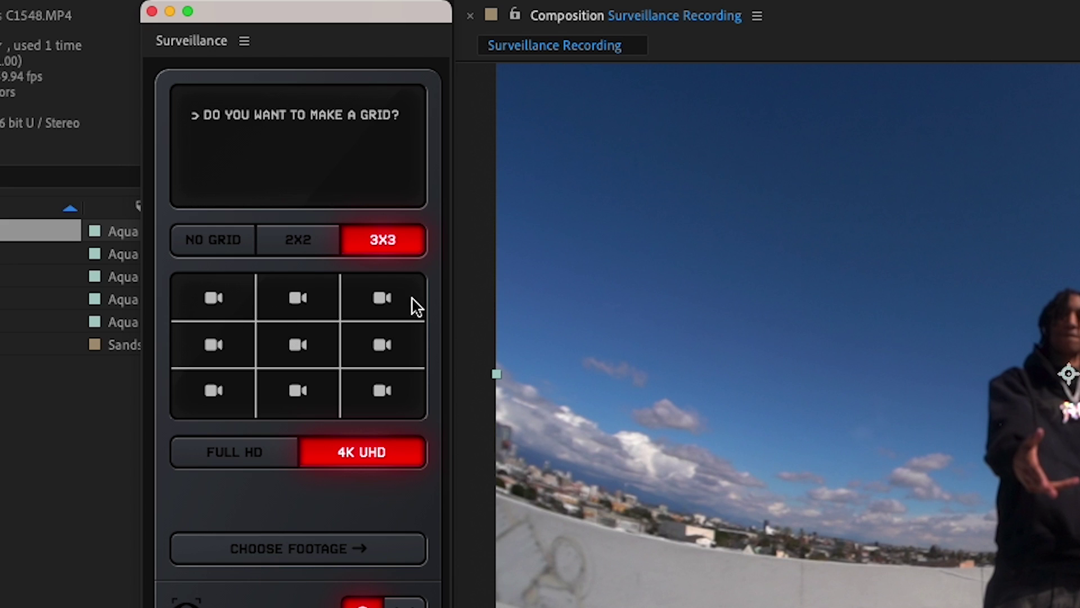
pyautogui.click(227, 254)
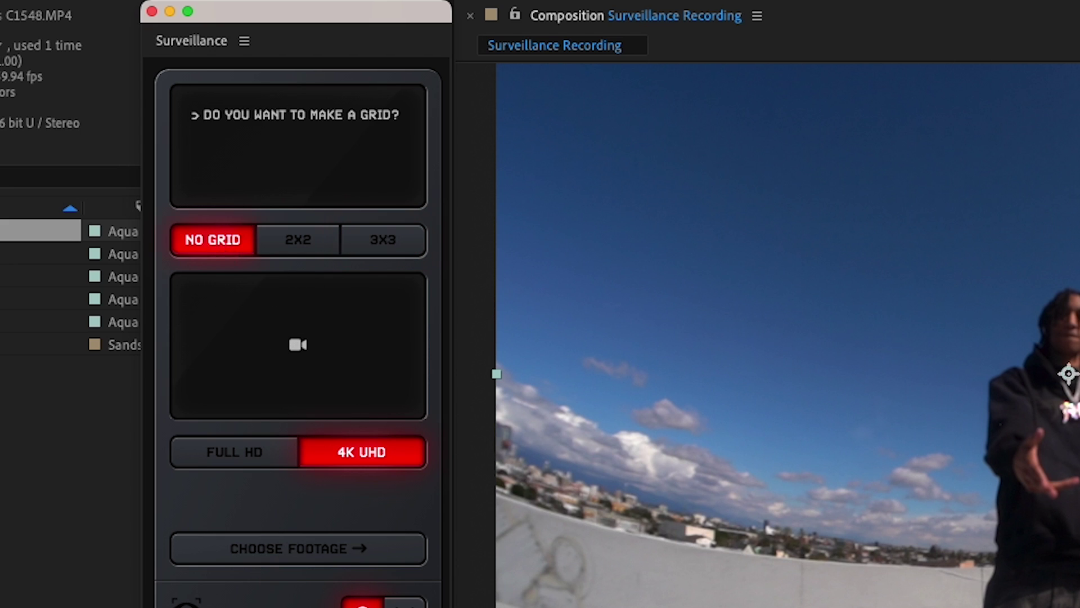
# Step: Compare Full HD with 4K UHD, keep the 4K UHD resolution and proceed to choosing the footage
pyautogui.click(236, 458)
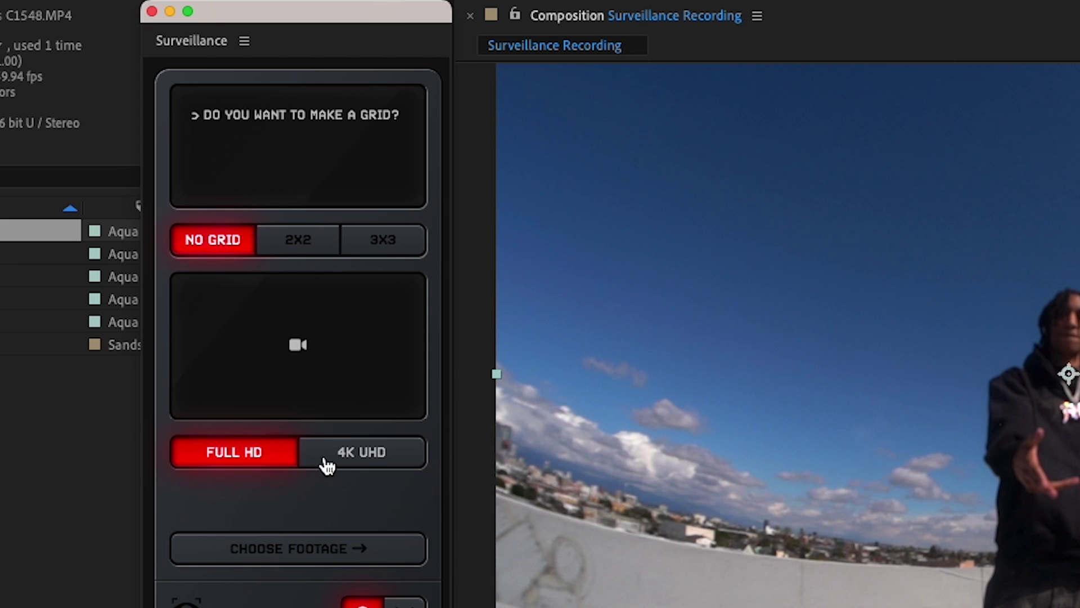
pyautogui.click(358, 466)
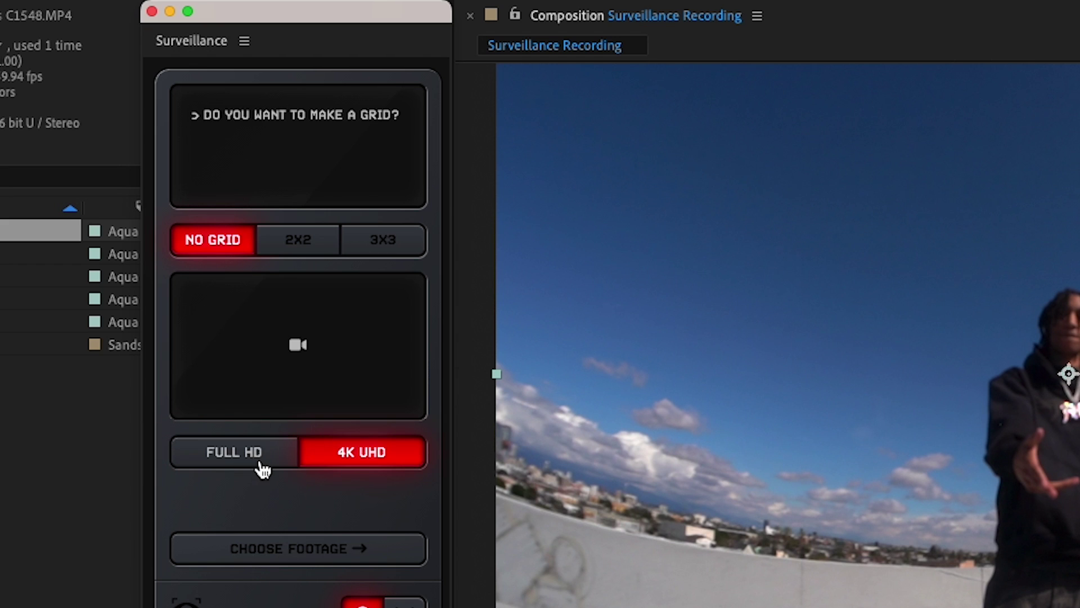
pyautogui.click(257, 465)
pyautogui.click(349, 466)
pyautogui.click(350, 554)
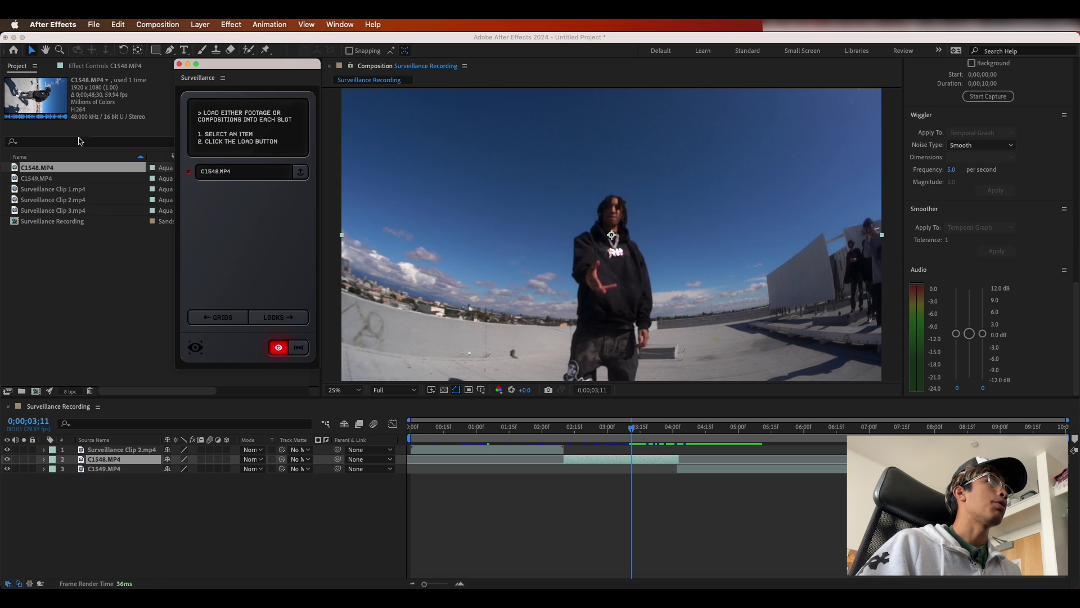
# Step: Select C1548.MP4 as the source clip for the footage slot and continue to the looks stage
pyautogui.click(73, 177)
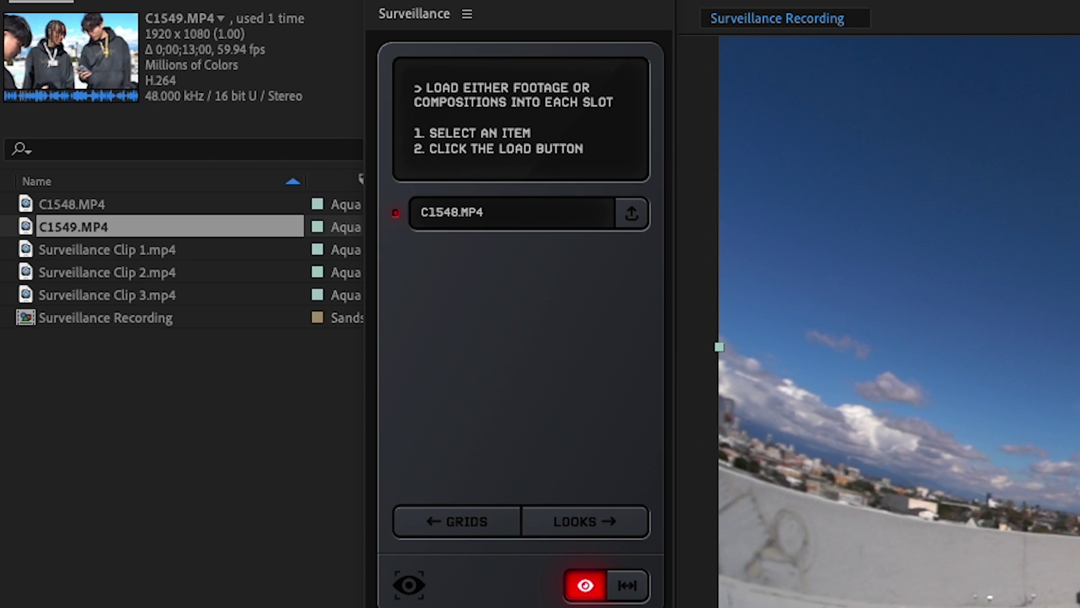
pyautogui.click(99, 209)
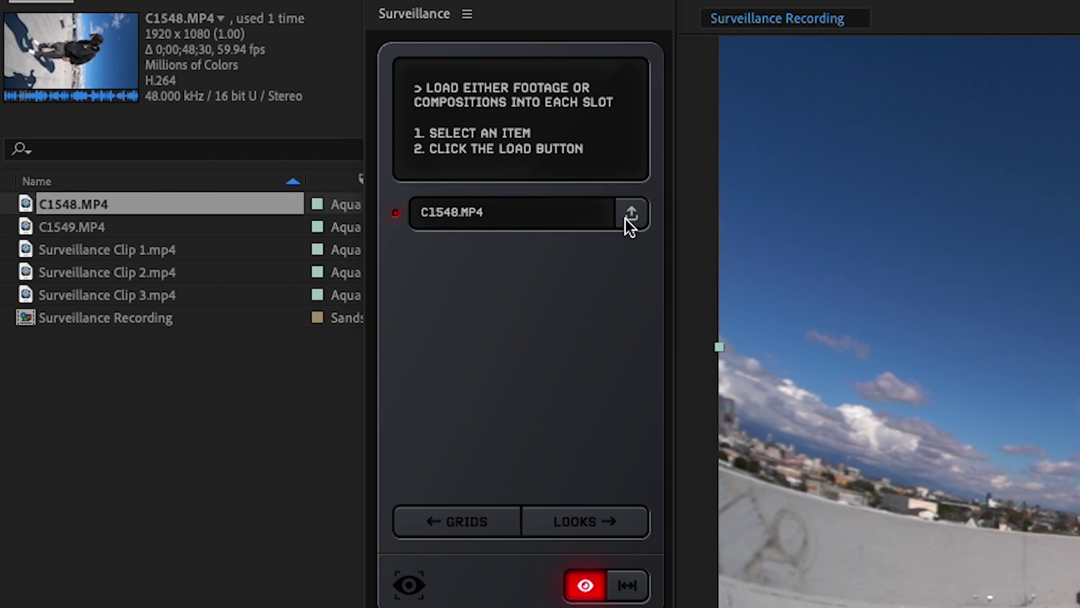
pyautogui.click(621, 532)
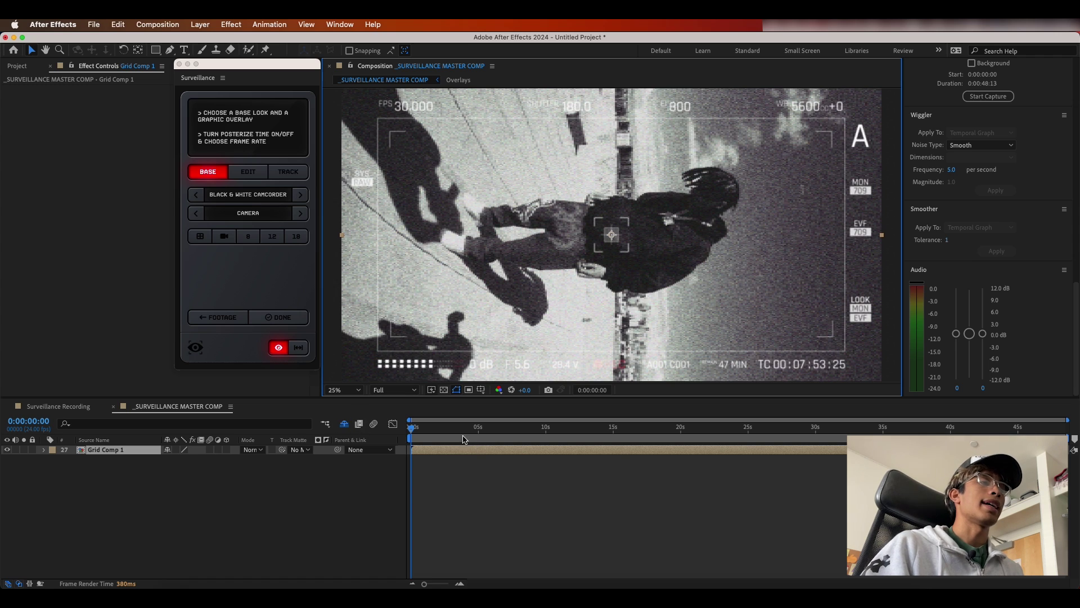
# Step: Scrub the Surveillance master composition to 0:00:41:00 to review the Black & White Camcorder look
pyautogui.moveTo(418, 431); pyautogui.dragTo(566, 437)
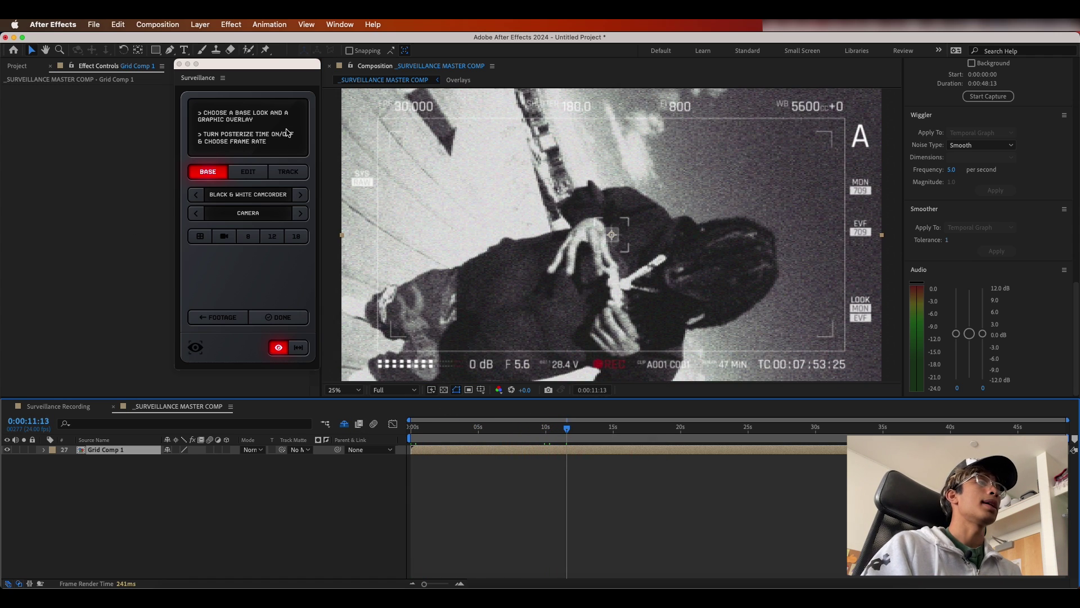
pyautogui.moveTo(571, 431); pyautogui.dragTo(925, 431)
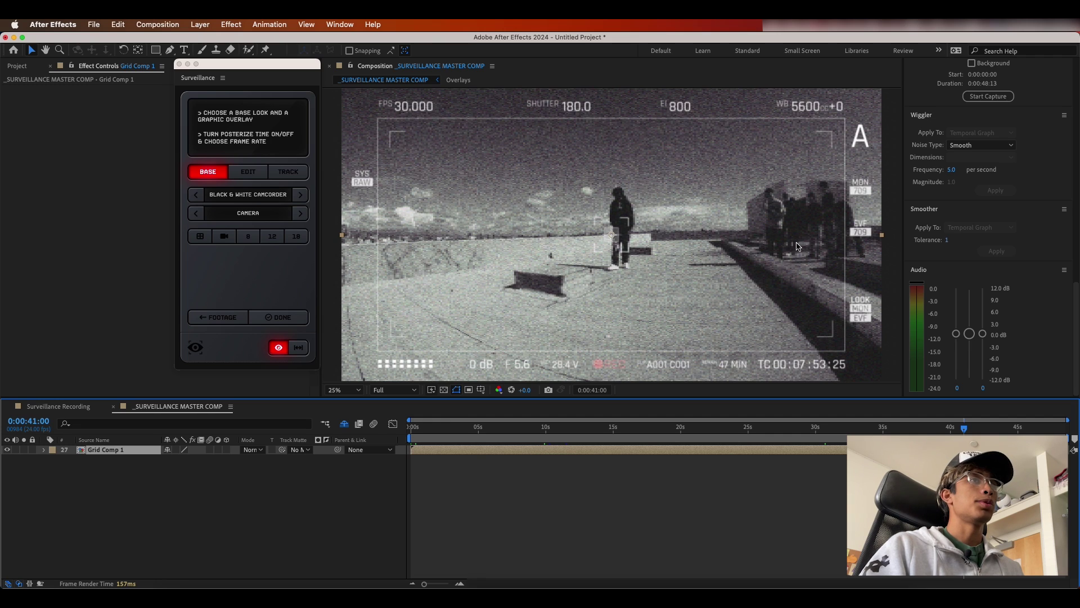
pyautogui.click(208, 178)
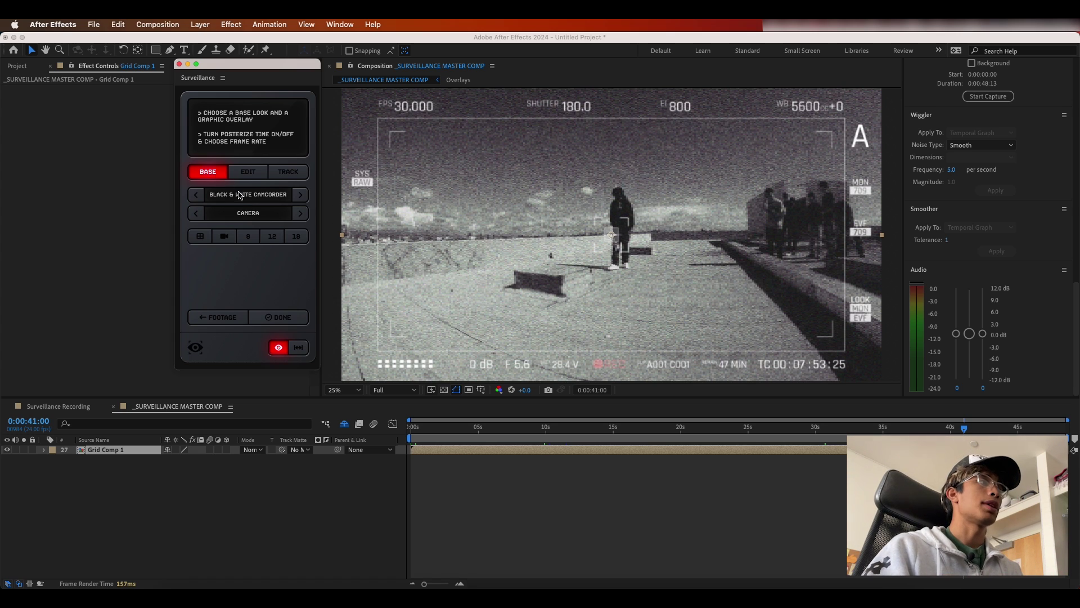
# Step: Preview the base looks from Basic Camcorder through the CRT and digital synth variants to Security Cam, returning to Digital Synth 2
pyautogui.click(300, 195)
pyautogui.click(299, 195)
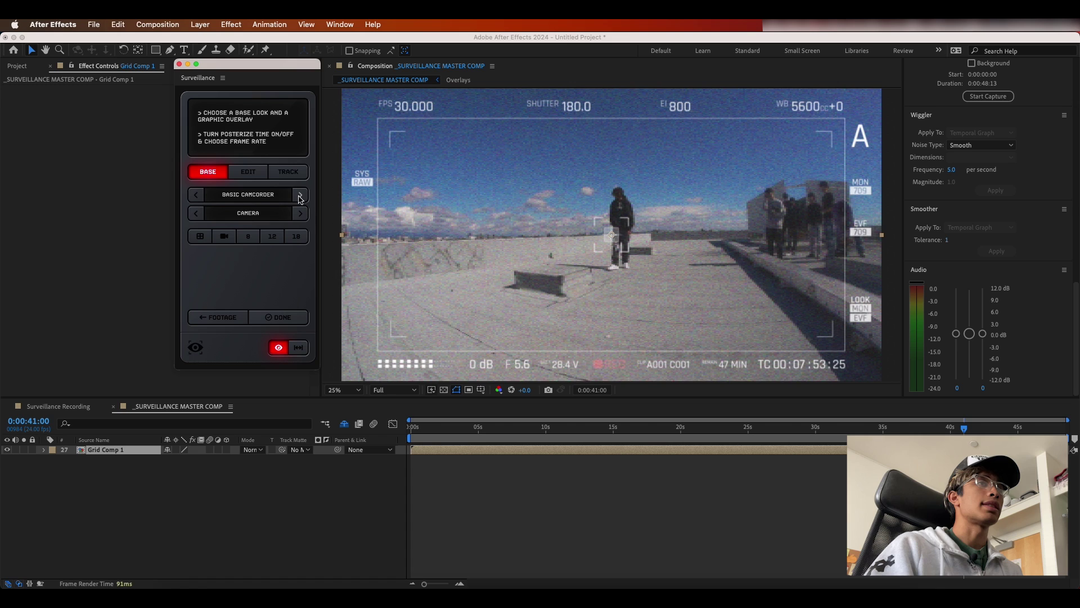
pyautogui.click(300, 195)
pyautogui.click(300, 195)
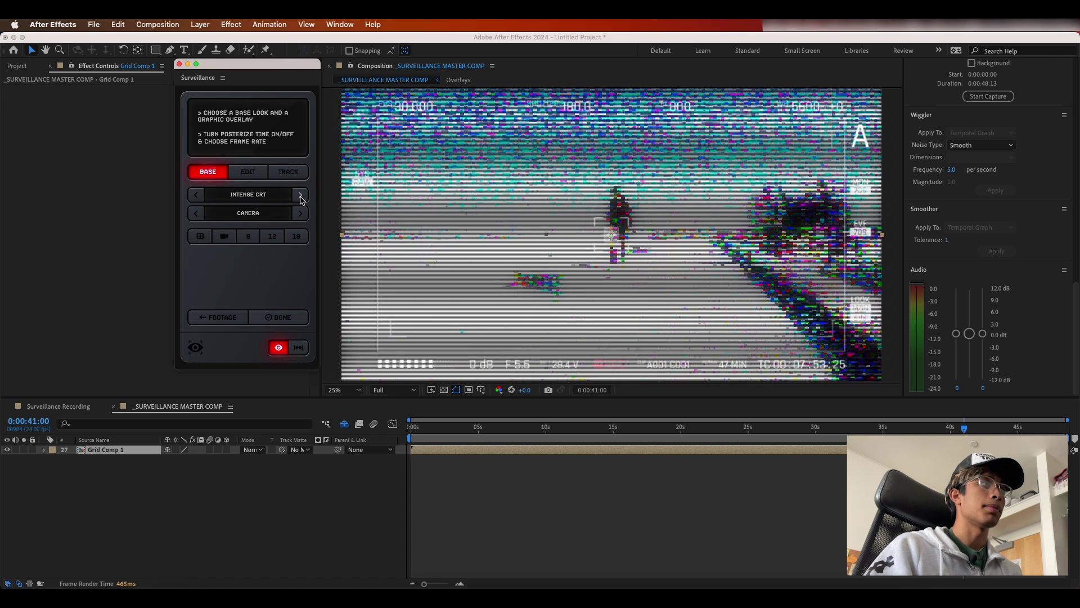
pyautogui.click(300, 195)
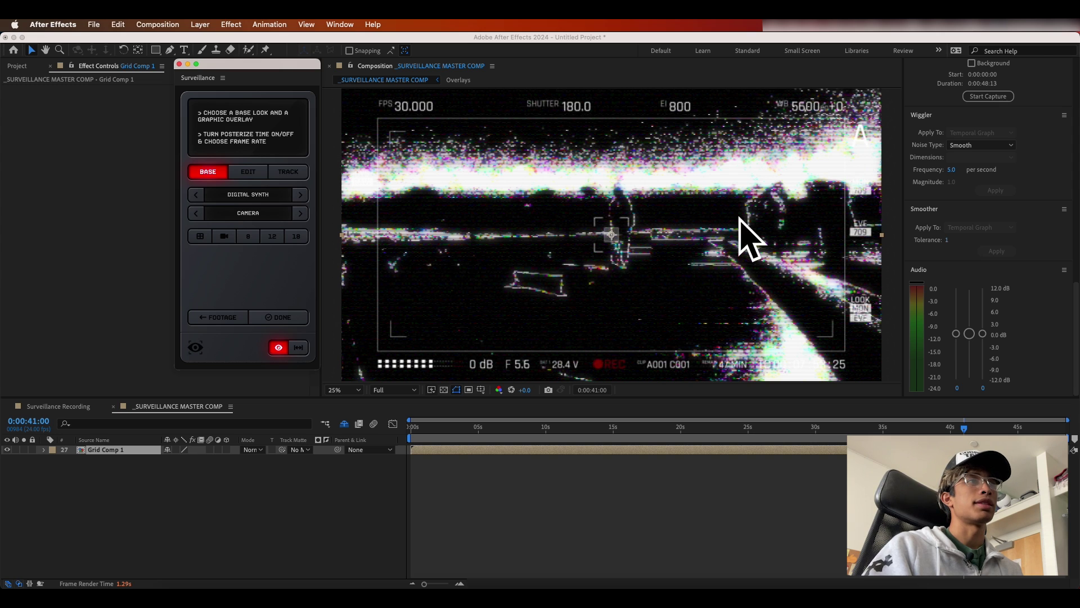
pyautogui.click(302, 195)
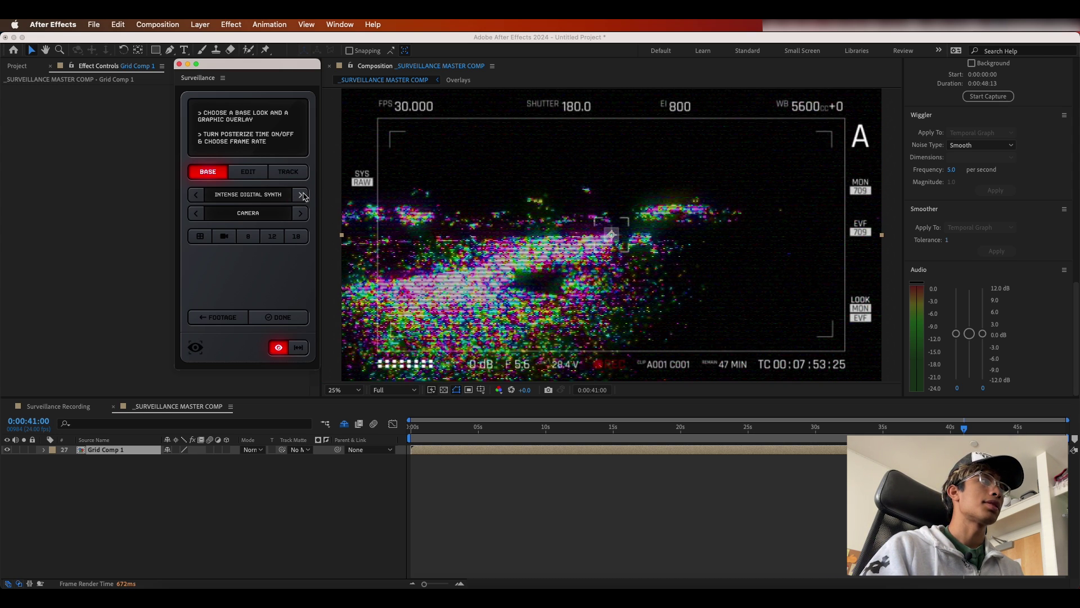
pyautogui.click(302, 195)
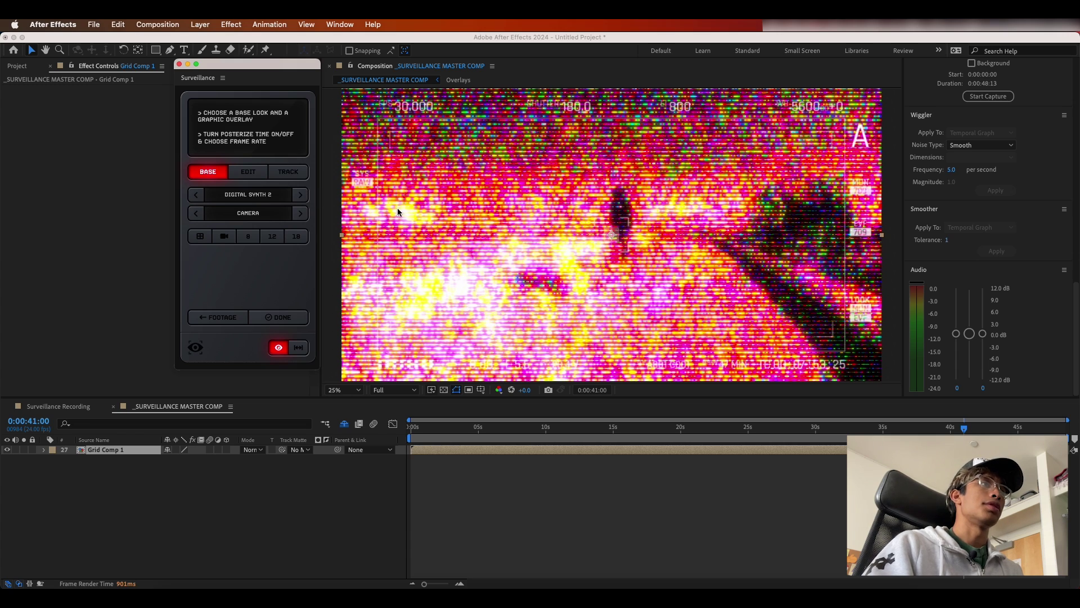
pyautogui.click(301, 194)
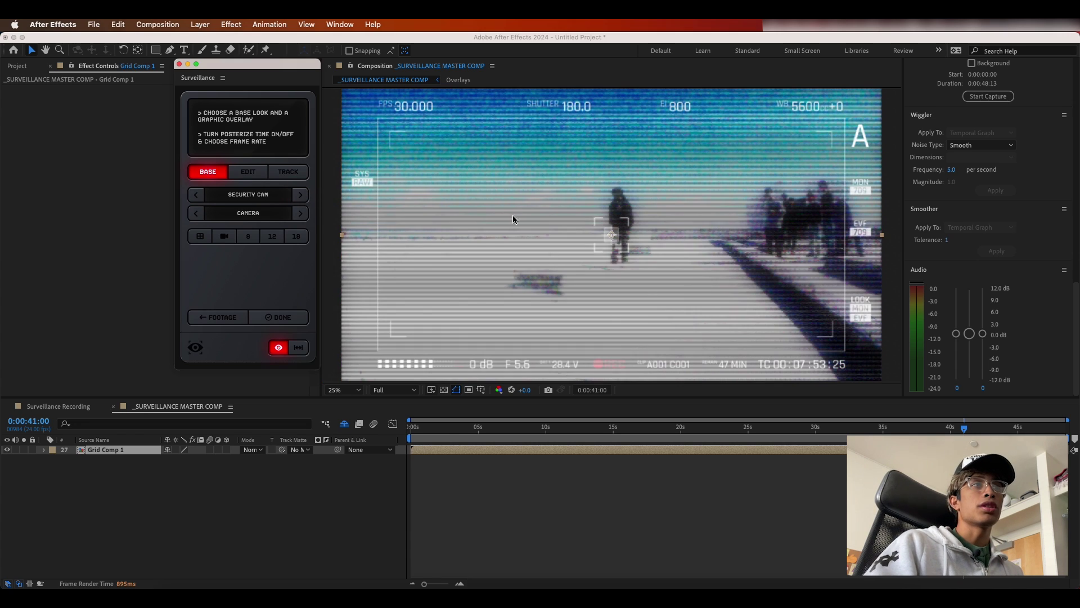
pyautogui.click(196, 195)
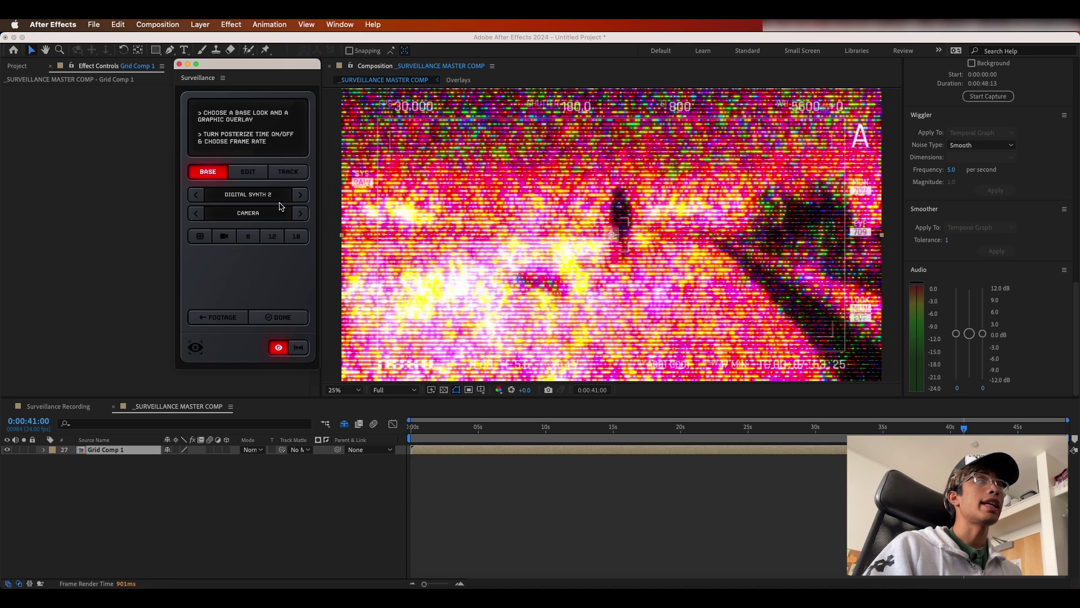
# Step: Set the base look of the surveillance footage to Night Vision CRT
pyautogui.click(264, 178)
pyautogui.click(211, 176)
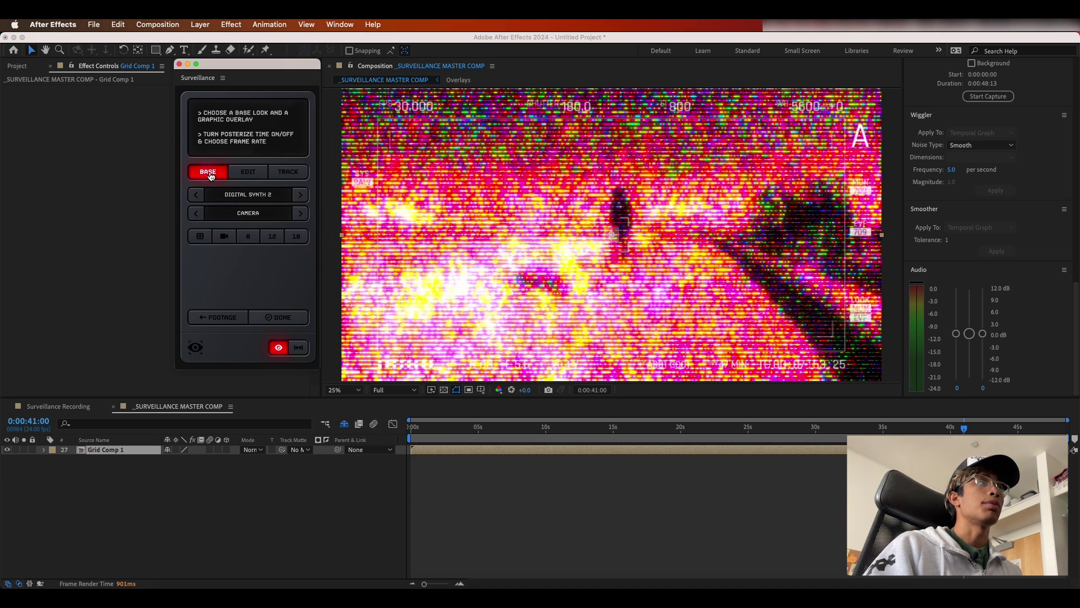
pyautogui.click(301, 195)
pyautogui.click(301, 195)
pyautogui.click(301, 195)
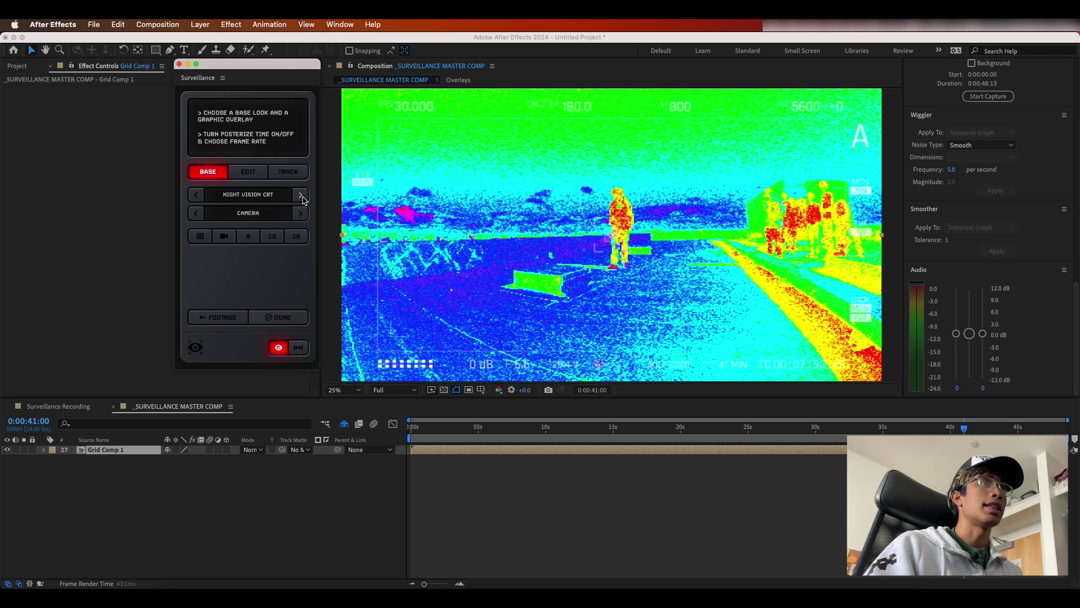
pyautogui.click(301, 195)
pyautogui.click(196, 194)
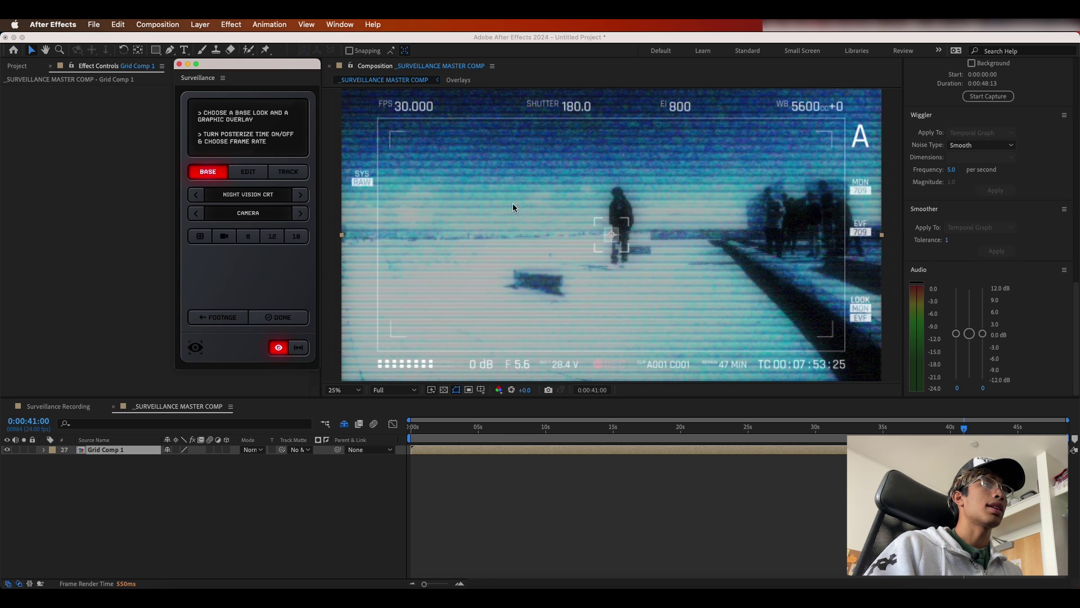
# Step: Try the Corners, Digital Timer and REC graphic overlays and set the overlay to Scope
pyautogui.click(301, 214)
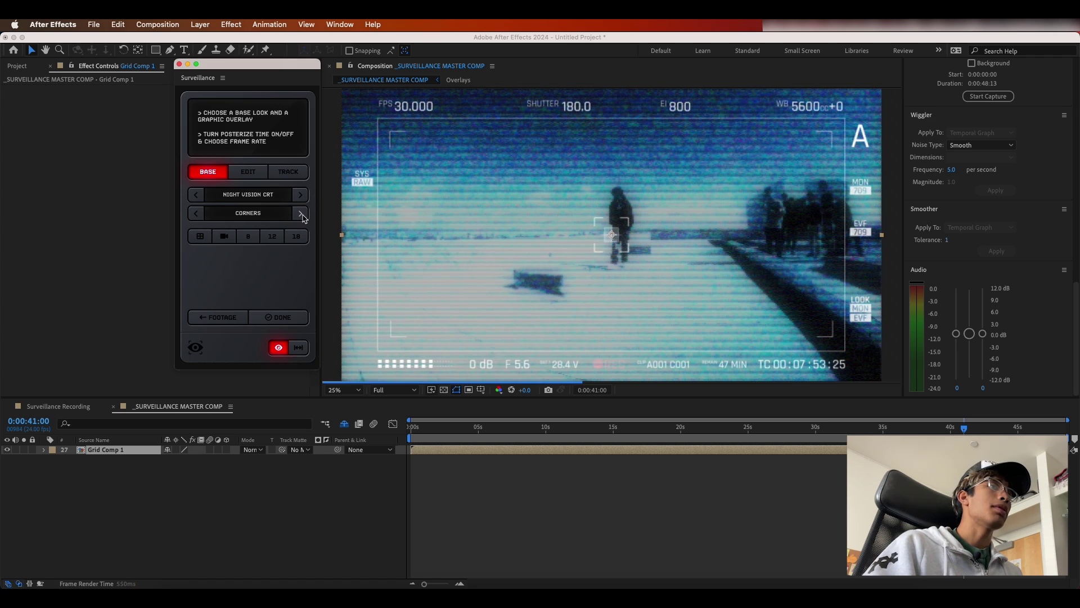
pyautogui.click(302, 214)
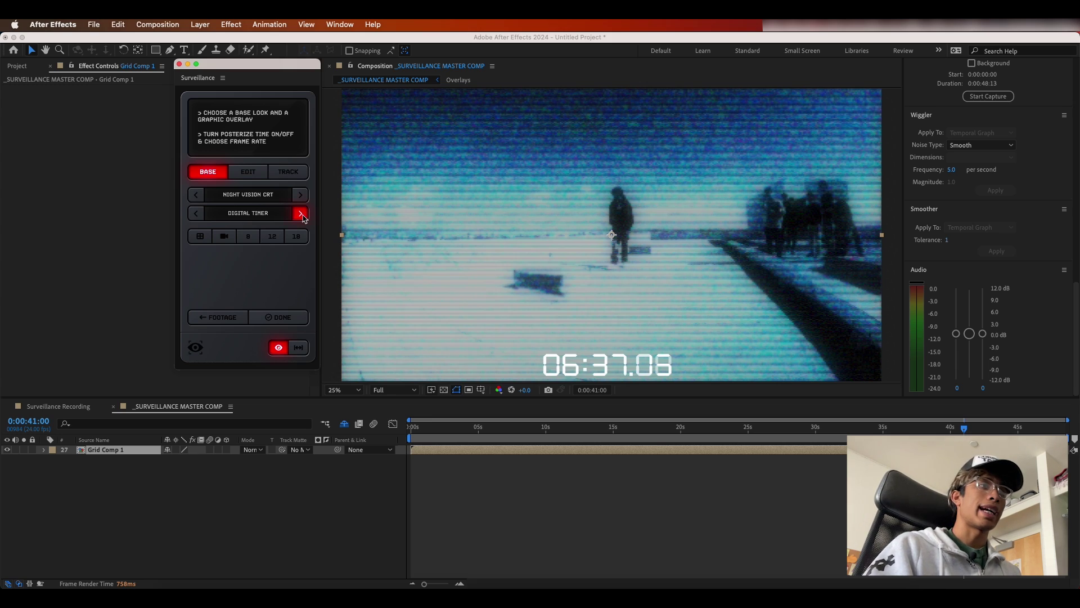
pyautogui.click(302, 213)
pyautogui.click(301, 213)
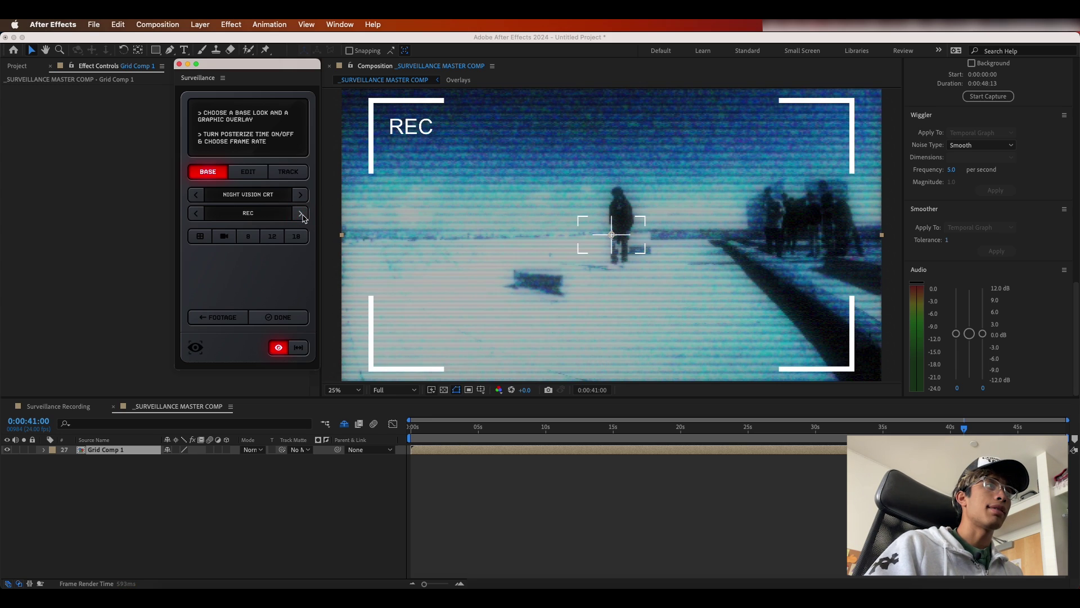
pyautogui.click(302, 214)
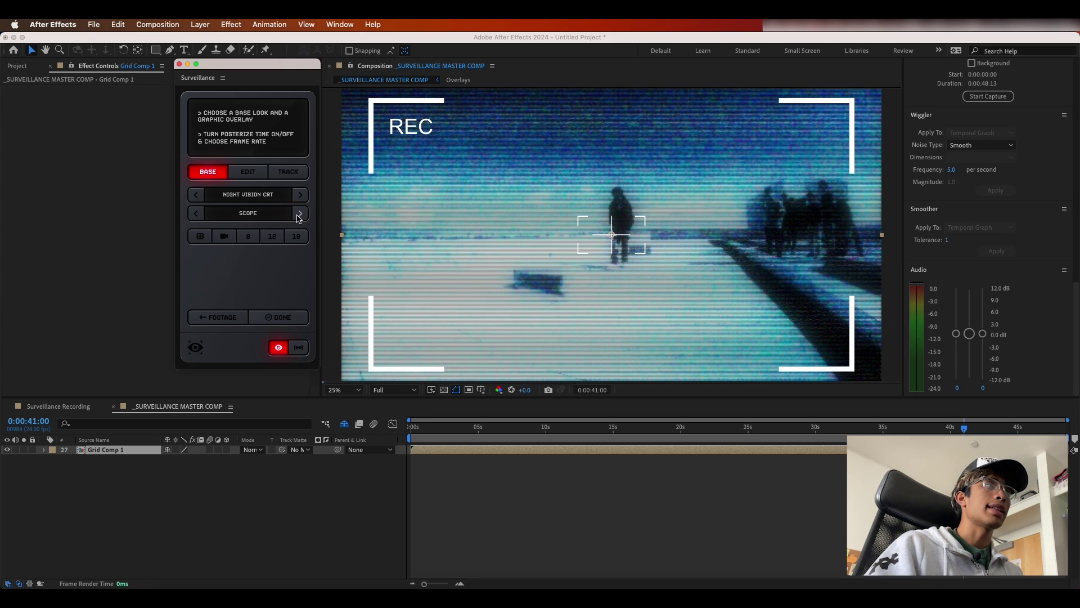
pyautogui.click(196, 213)
pyautogui.click(196, 213)
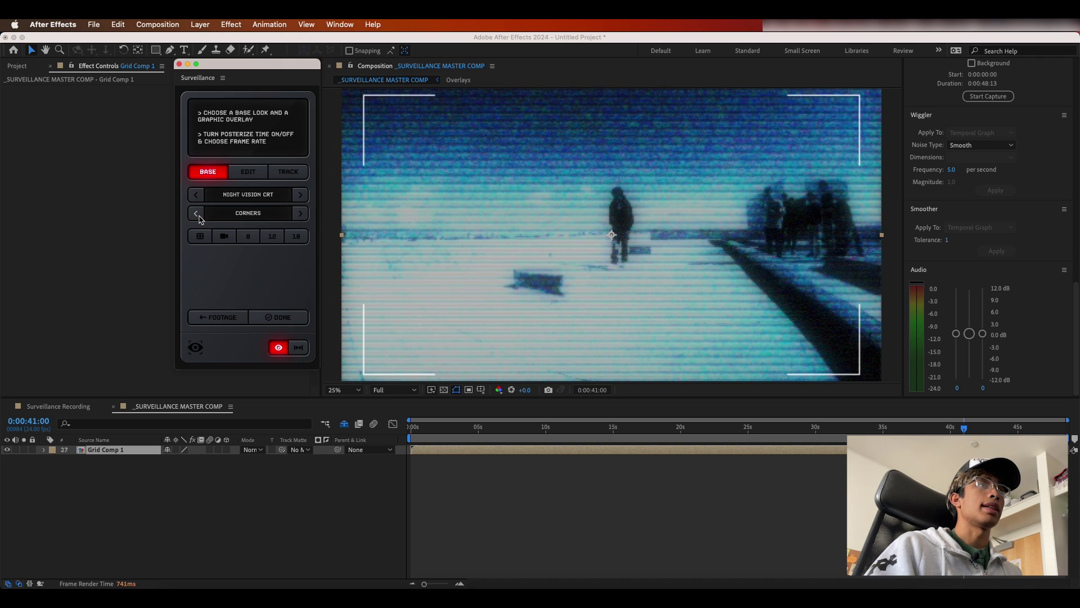
pyautogui.click(301, 213)
pyautogui.click(301, 213)
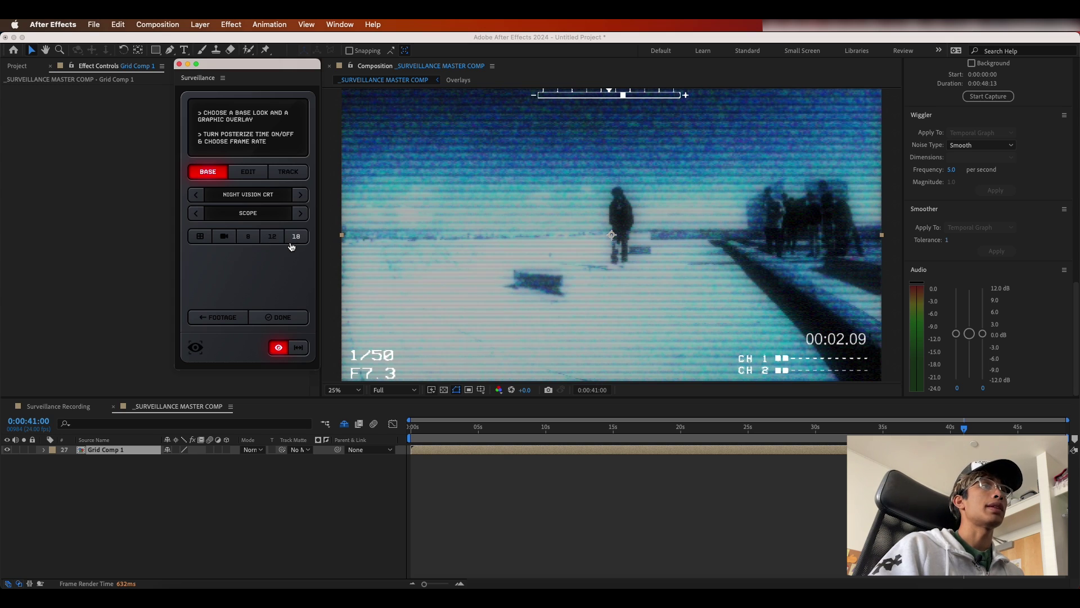
# Step: Review the motion up to about 0:00:38:02 and posterize the footage to a frame rate of 18
pyautogui.click(581, 420)
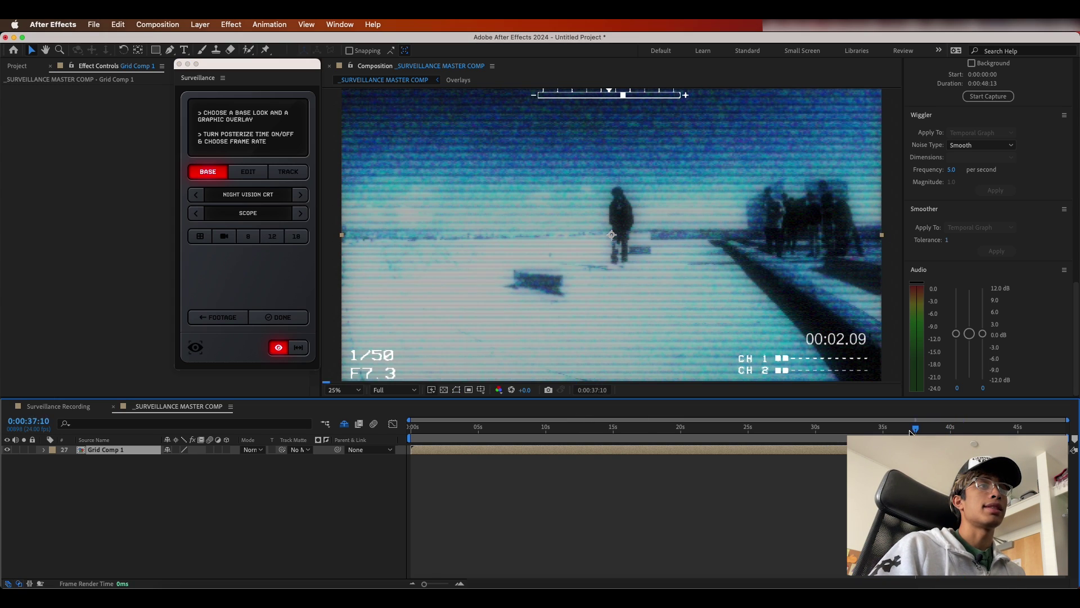
pyautogui.click(492, 427)
pyautogui.moveTo(492, 428); pyautogui.dragTo(922, 428)
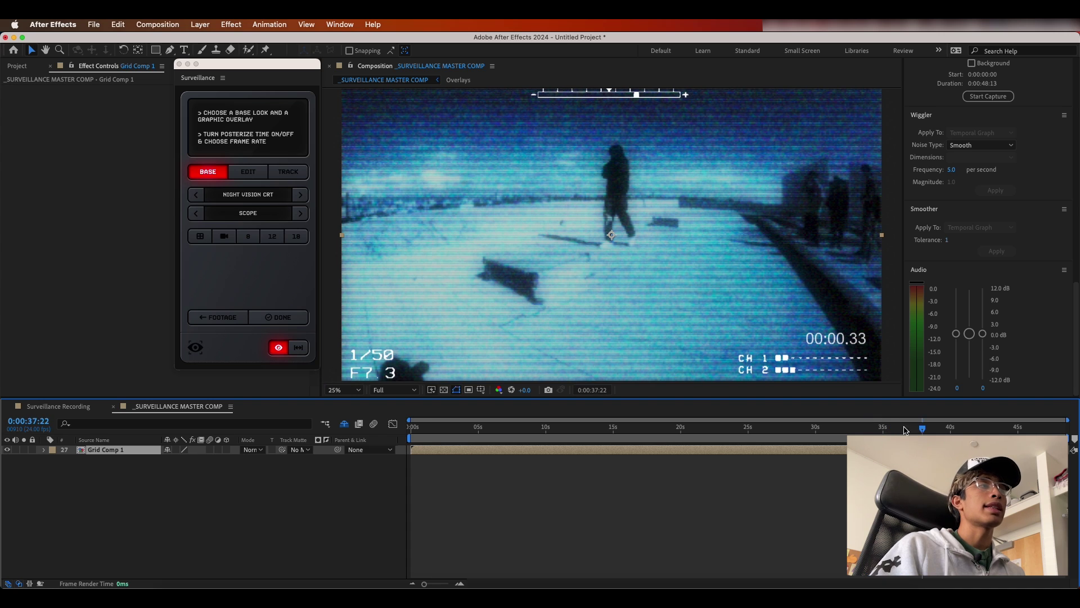
pyautogui.click(300, 239)
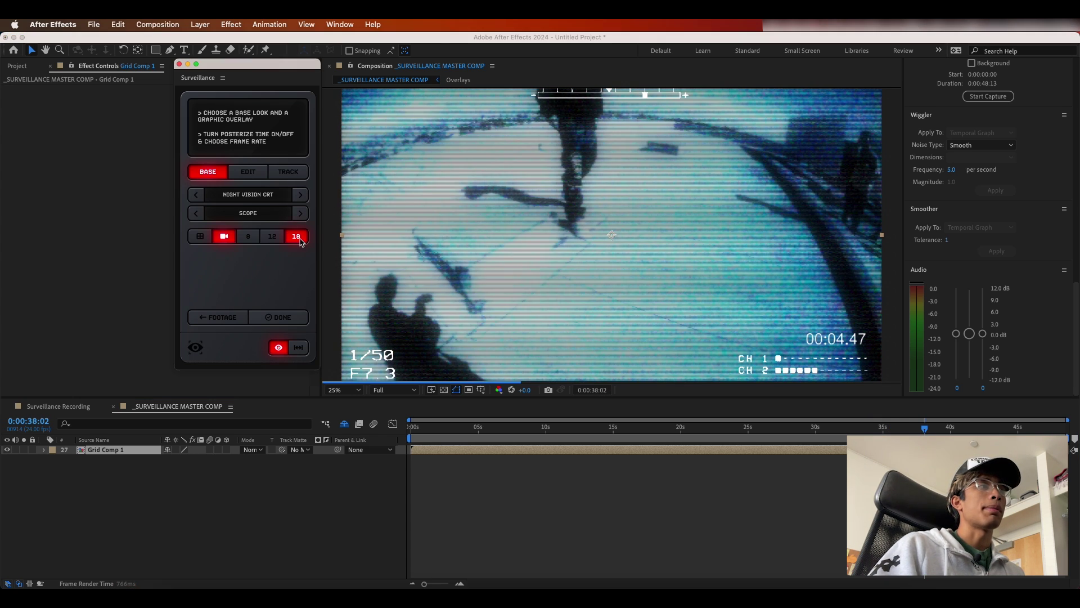
# Step: Review the Night Vision CRT look in motion from about 0:00:40:00 in the surveillance composition
pyautogui.click(973, 432)
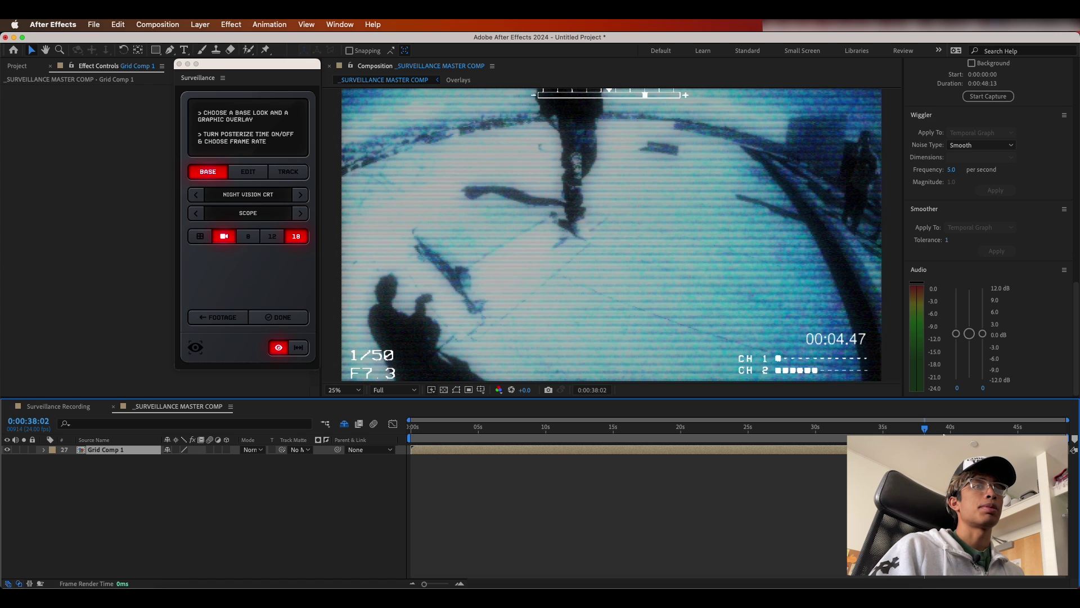
pyautogui.click(950, 429)
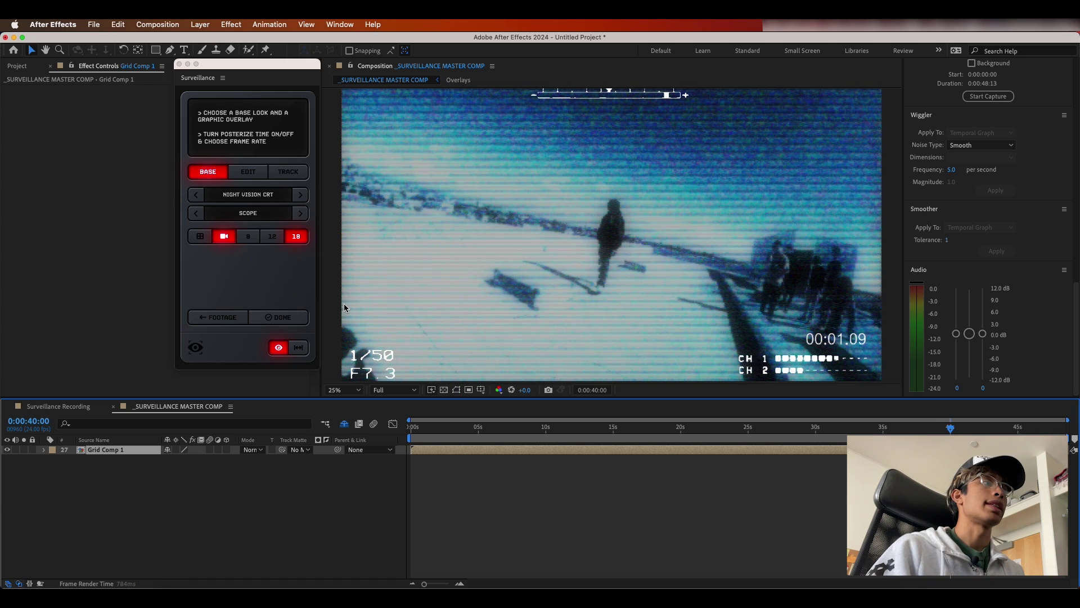
pyautogui.press('space')
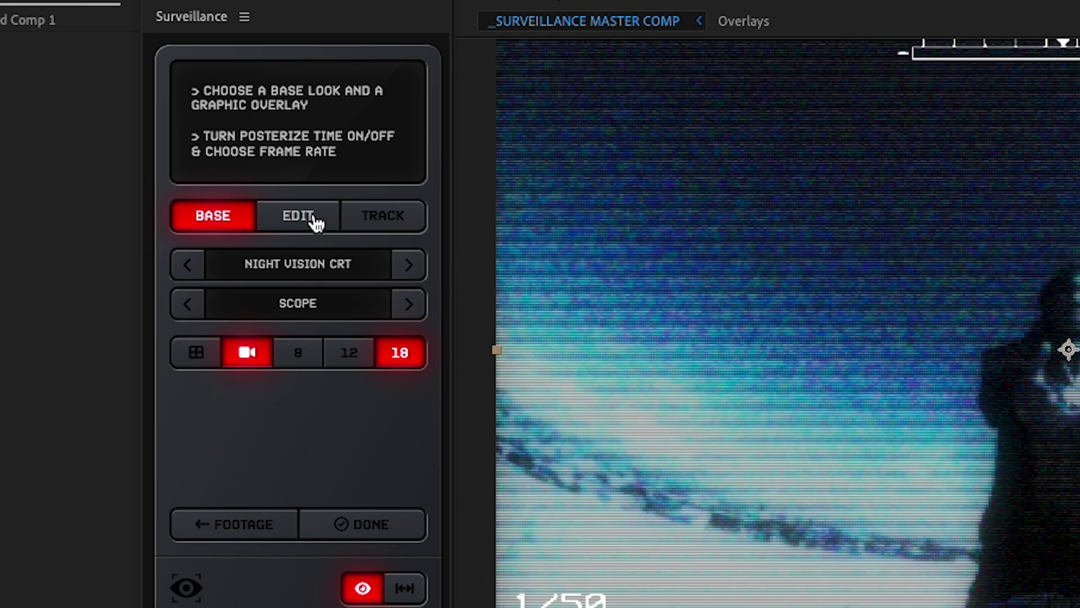
# Step: Fine-tune the surveillance look by raising its noise to about 60 percent of the range
pyautogui.click(315, 221)
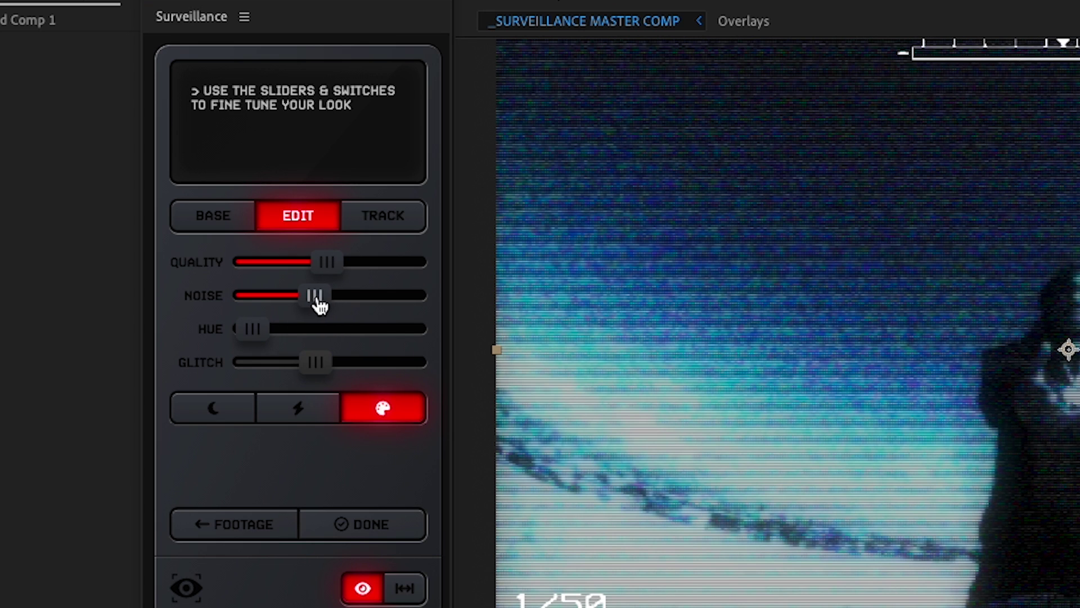
pyautogui.moveTo(315, 296); pyautogui.dragTo(387, 299)
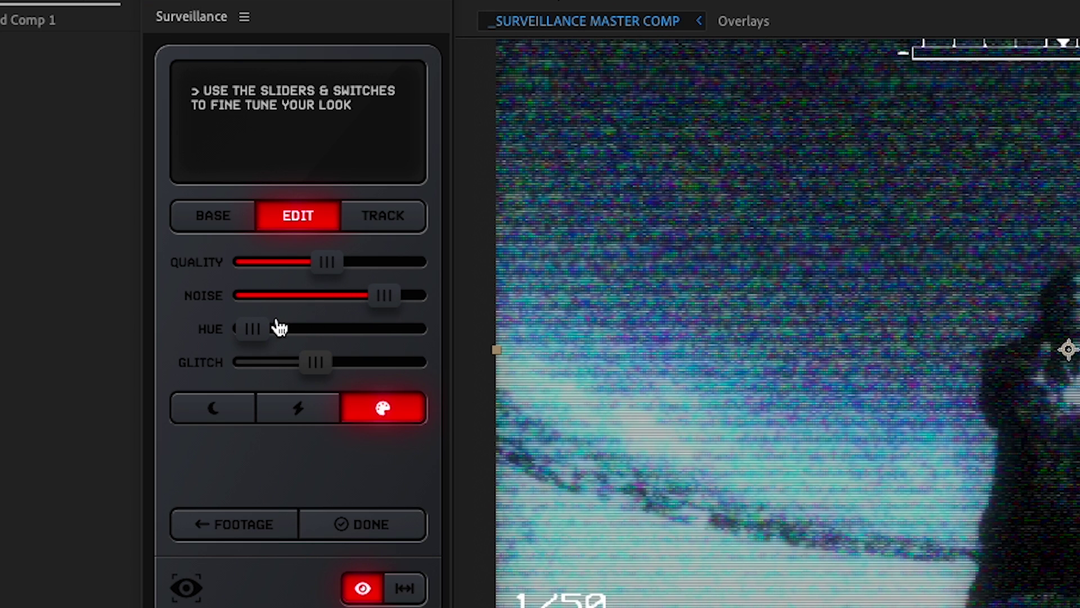
pyautogui.moveTo(383, 296); pyautogui.dragTo(350, 298)
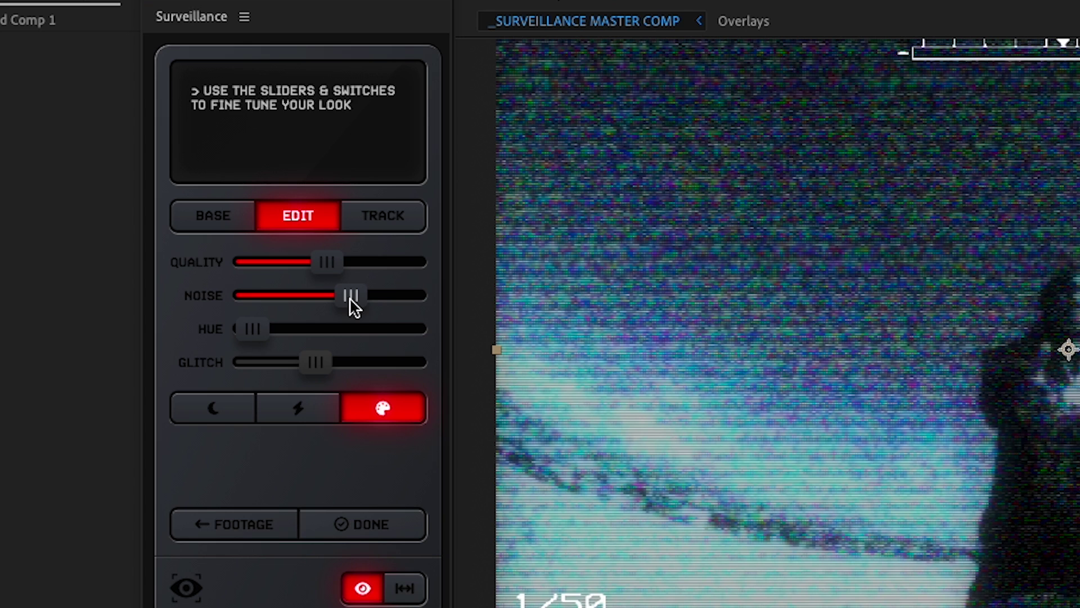
# Step: Try higher and lower image quality, settle it near the middle, and shift the hue to about one fifth of its range
pyautogui.moveTo(329, 262); pyautogui.dragTo(392, 269)
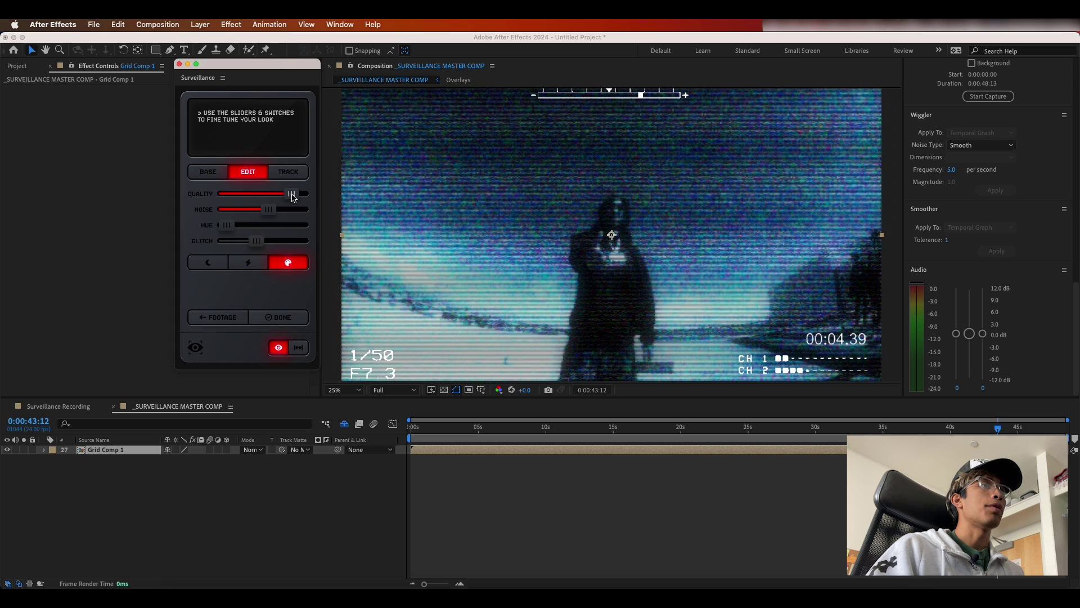
pyautogui.moveTo(293, 196); pyautogui.dragTo(308, 200)
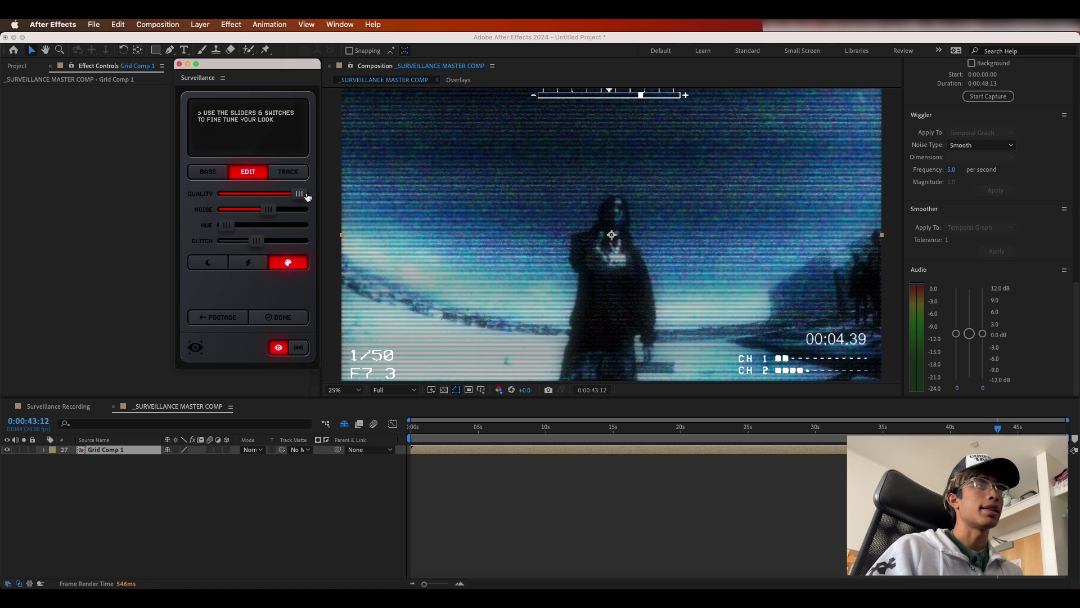
pyautogui.moveTo(303, 197); pyautogui.dragTo(250, 196)
pyautogui.moveTo(250, 196); pyautogui.dragTo(266, 194)
pyautogui.moveTo(231, 226)
pyautogui.mouseDown()
pyautogui.moveTo(290, 227)
pyautogui.moveTo(243, 228)
pyautogui.mouseUp()
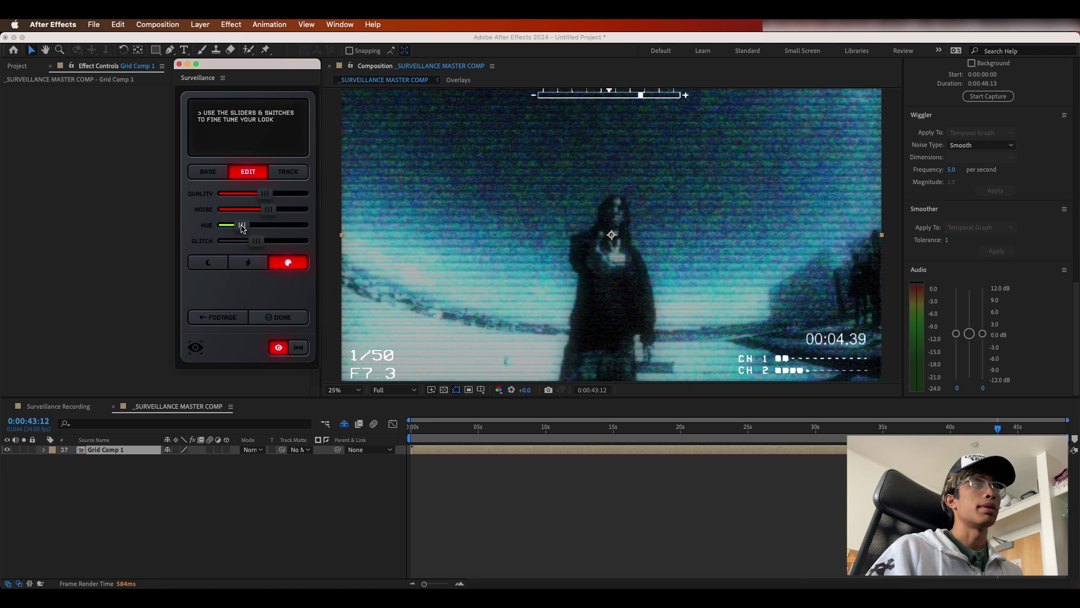
# Step: Try the glitch and night-vision effects on the footage one at a time, switching each off again
pyautogui.click(251, 261)
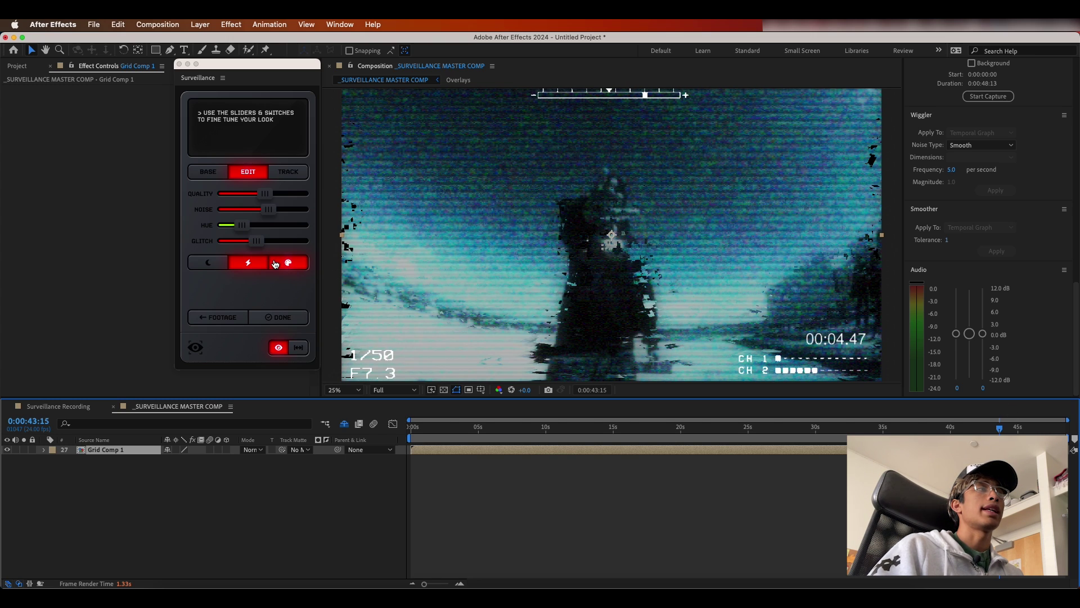
pyautogui.click(260, 267)
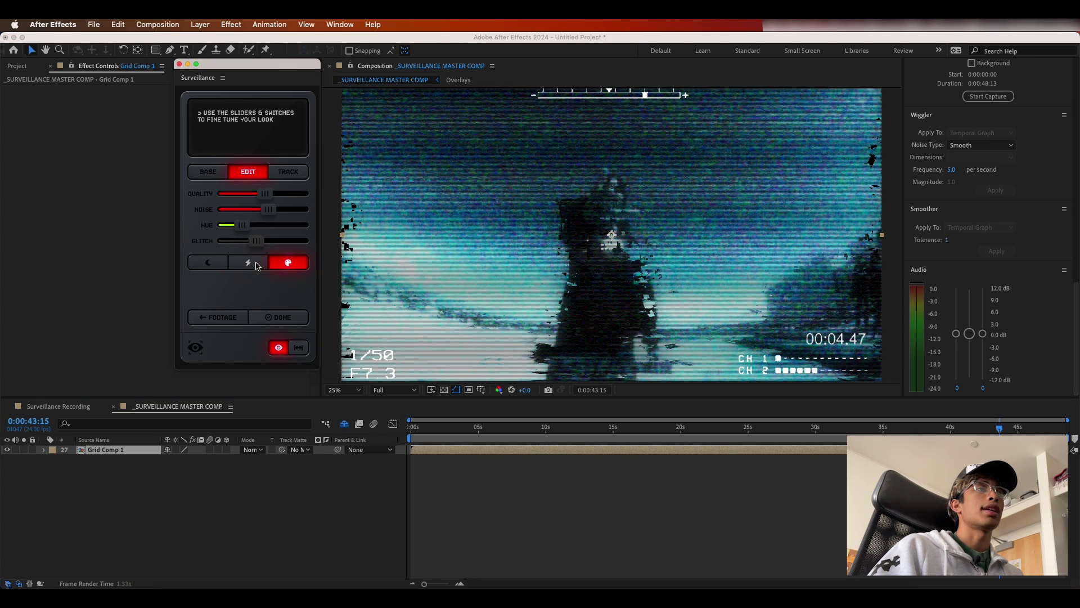
pyautogui.click(221, 268)
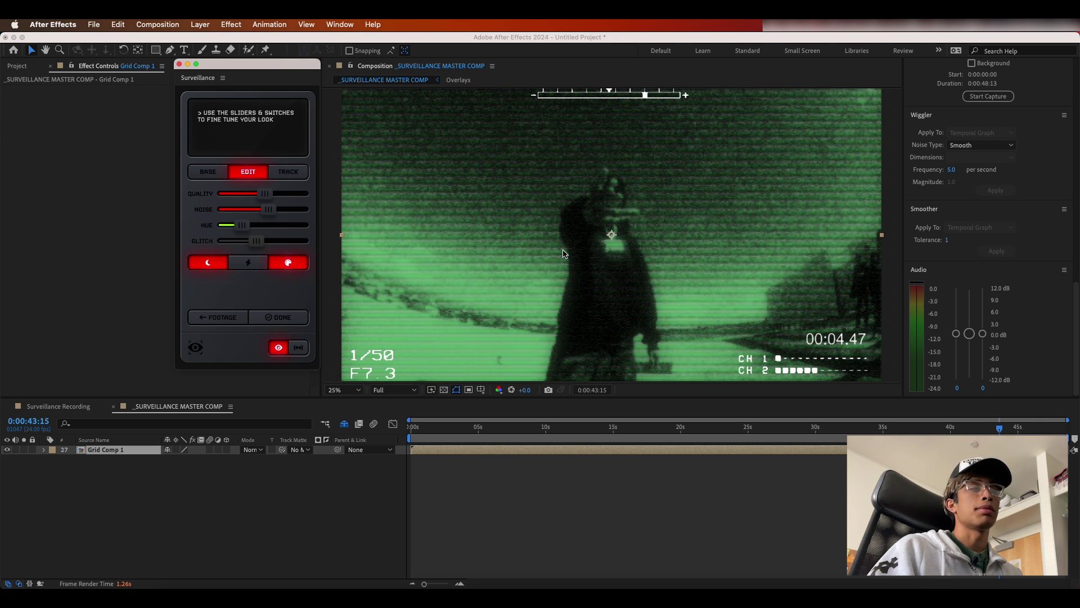
pyautogui.click(221, 266)
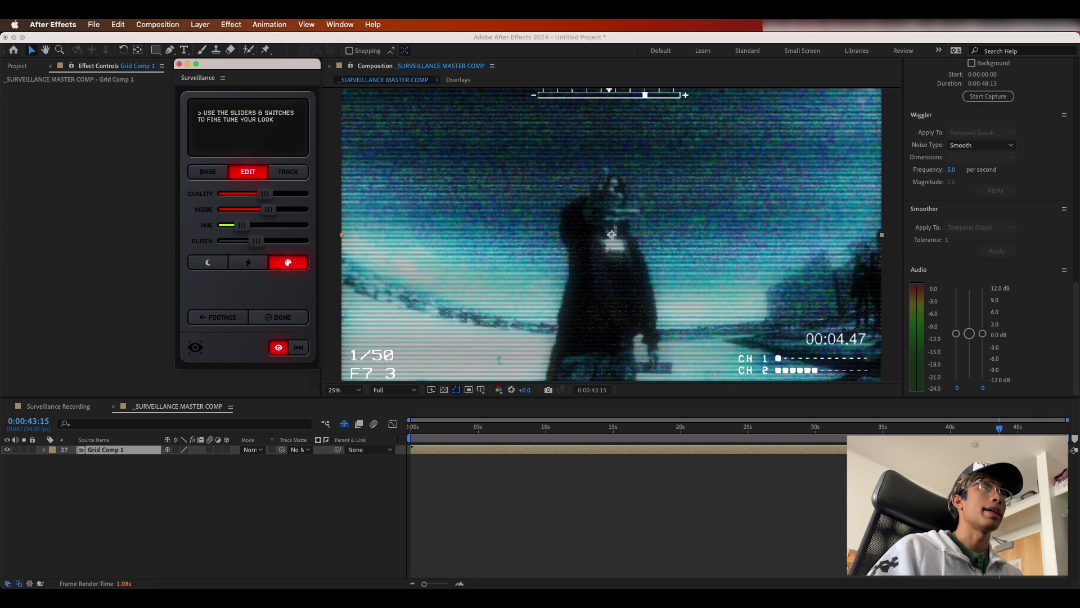
# Step: Preview the look from about 0:00:39:16 and finalize it as a composition named Clip 1
pyautogui.moveTo(997, 429); pyautogui.dragTo(947, 427)
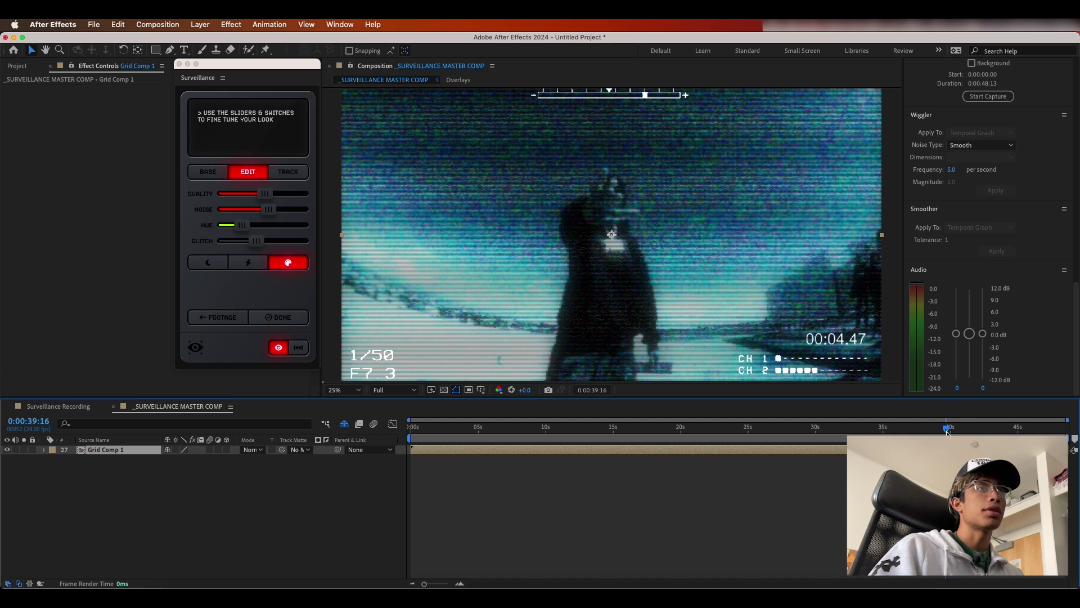
pyautogui.press('space')
pyautogui.click(298, 319)
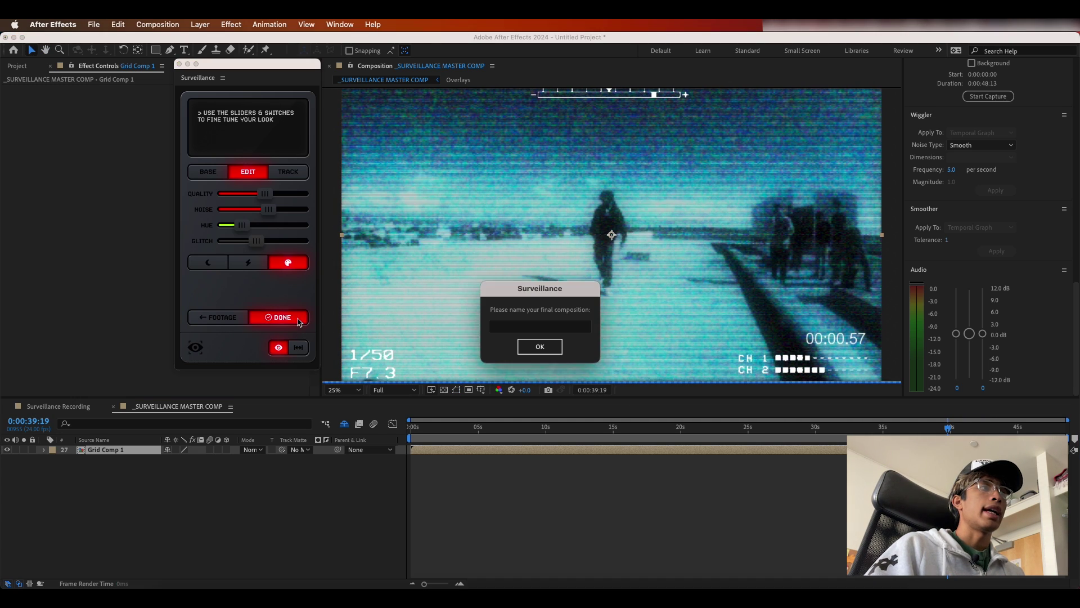
pyautogui.click(552, 330)
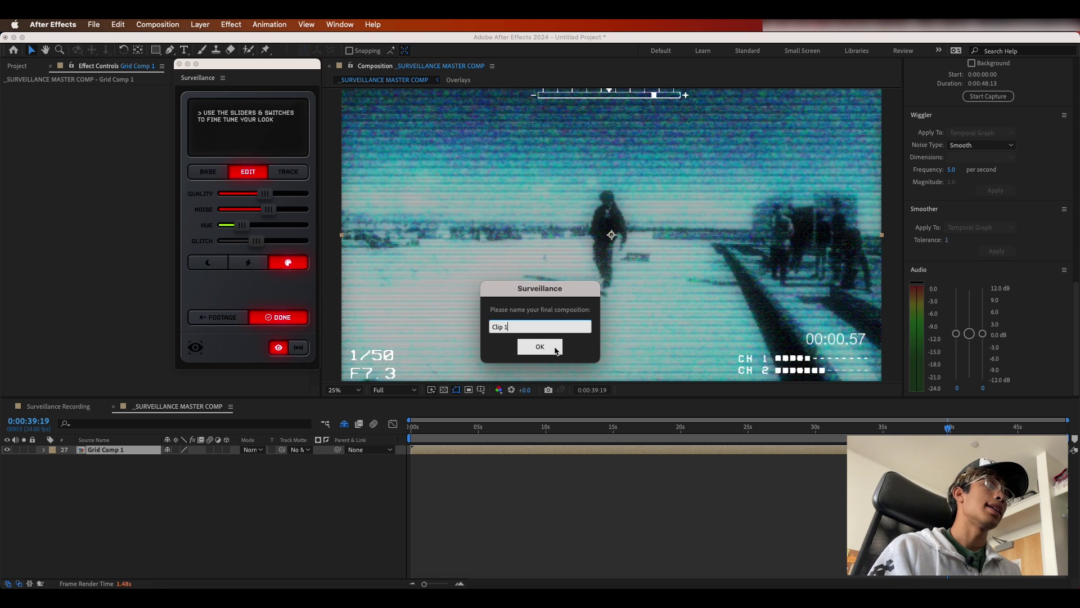
pyautogui.click(555, 349)
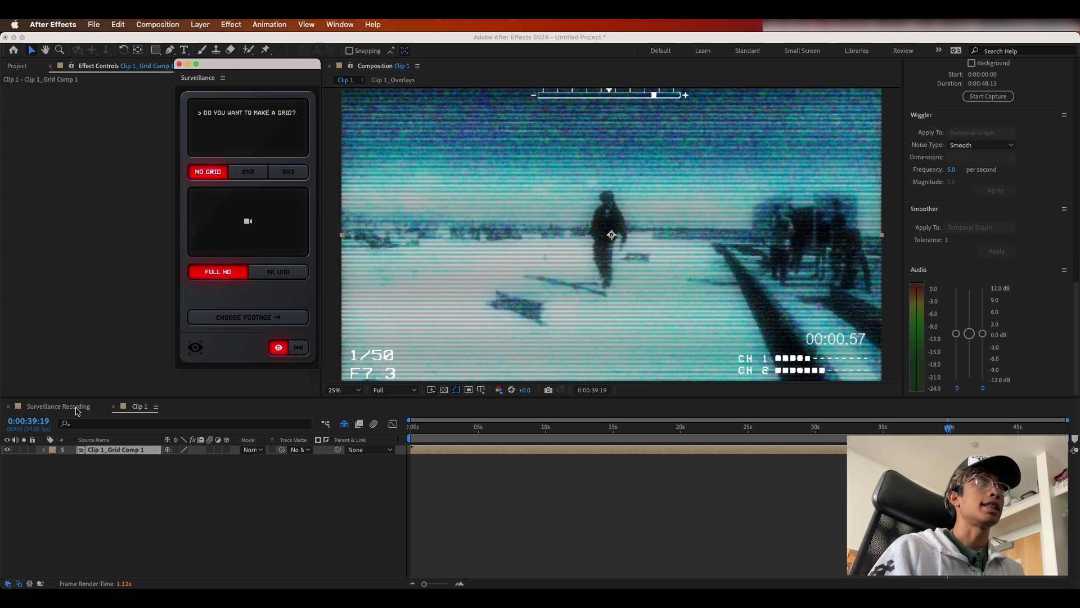
# Step: Add the Clip 1 composition from the _SURVEILLANCE project folder to the Surveillance Recording timeline, directly above the C1548.MP4 layer
pyautogui.click(59, 406)
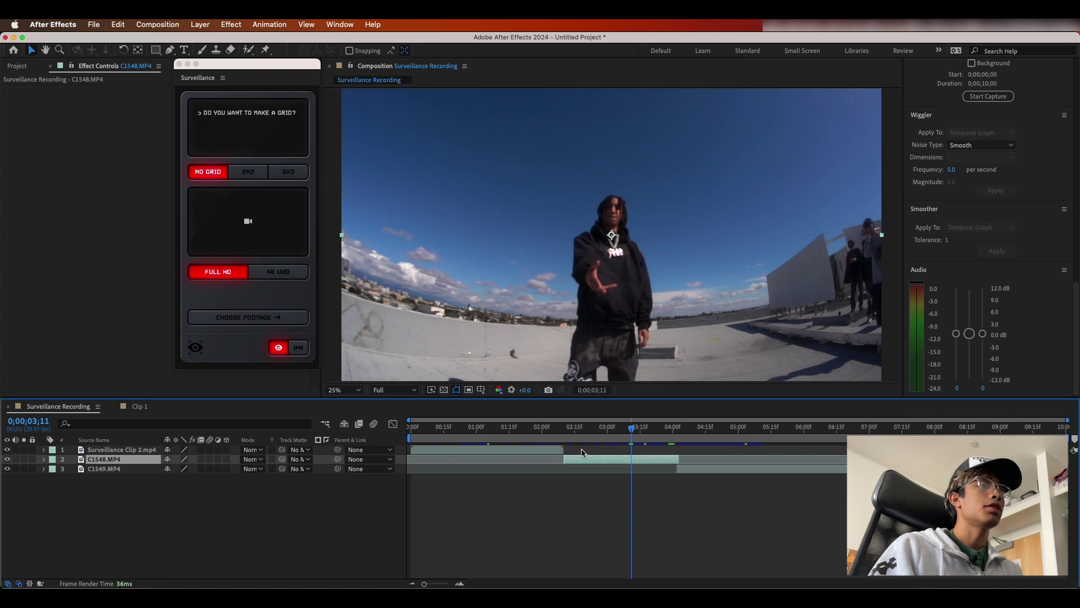
pyautogui.click(18, 66)
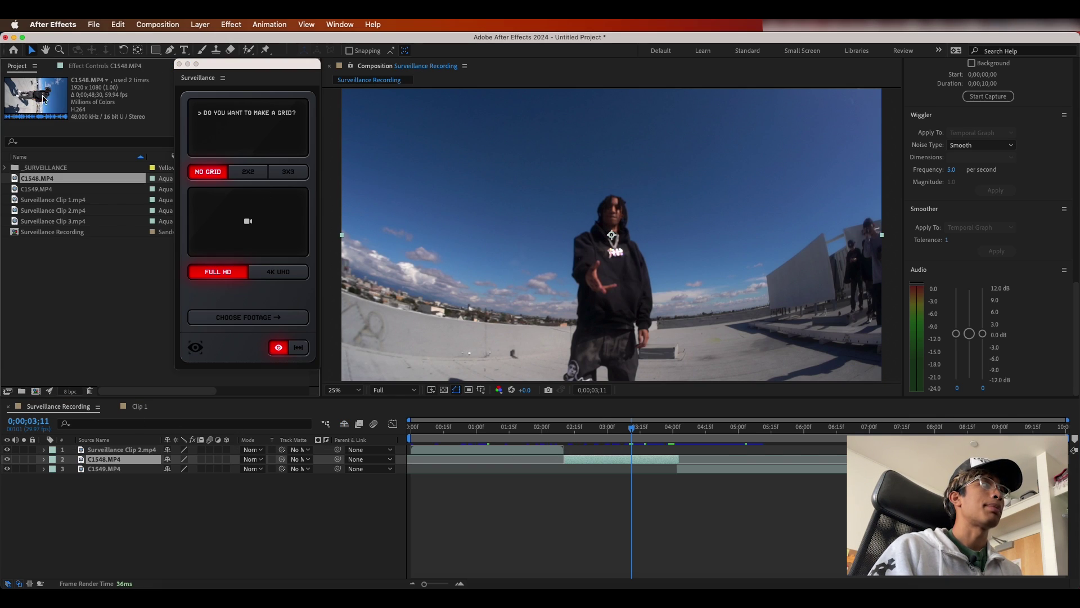
pyautogui.moveTo(211, 79); pyautogui.dragTo(327, 74)
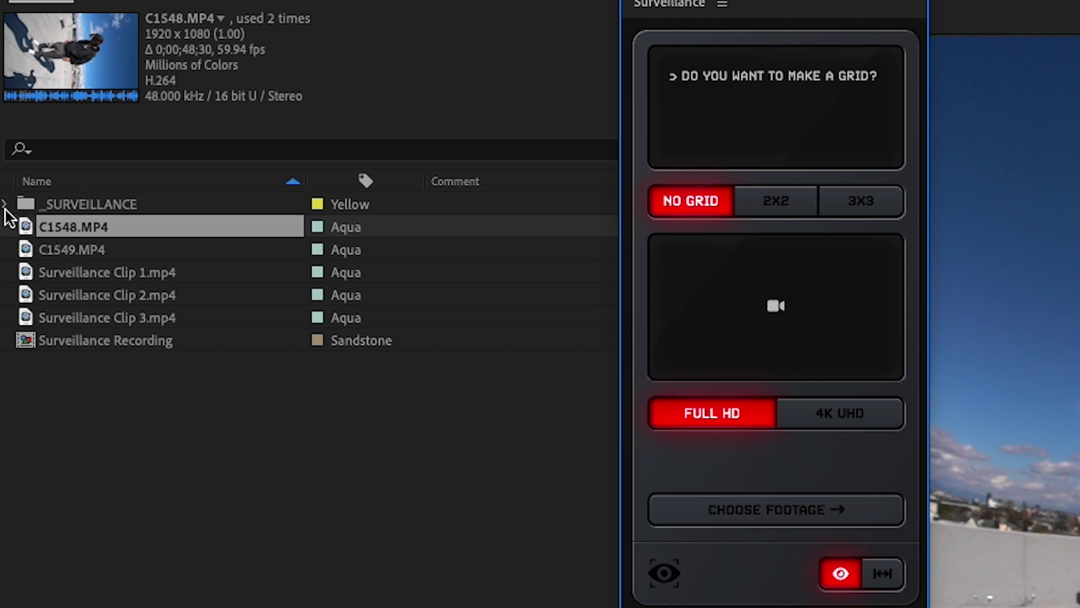
pyautogui.click(4, 168)
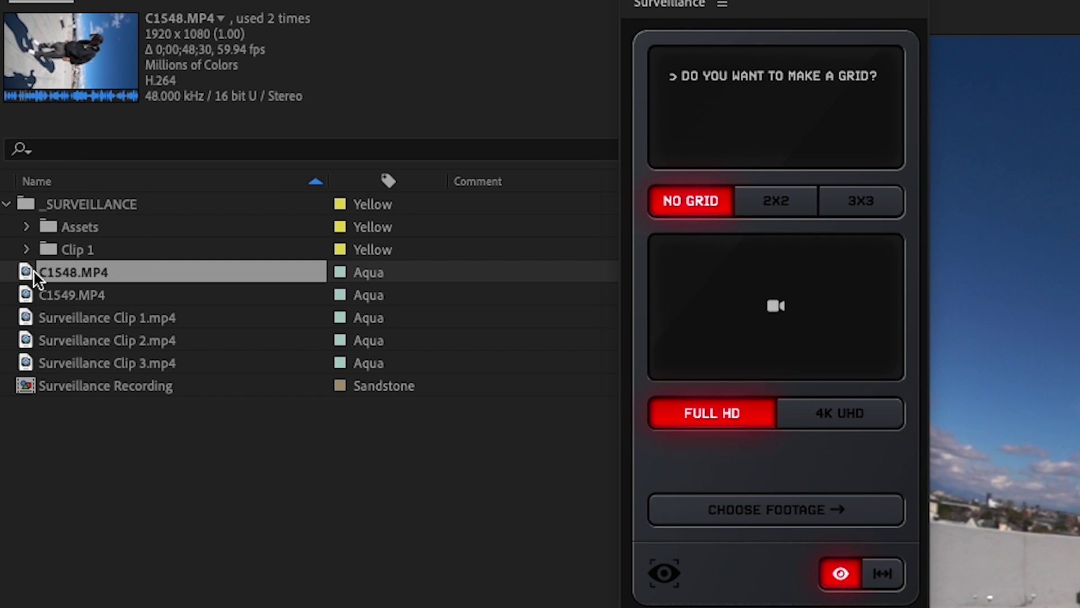
pyautogui.click(34, 249)
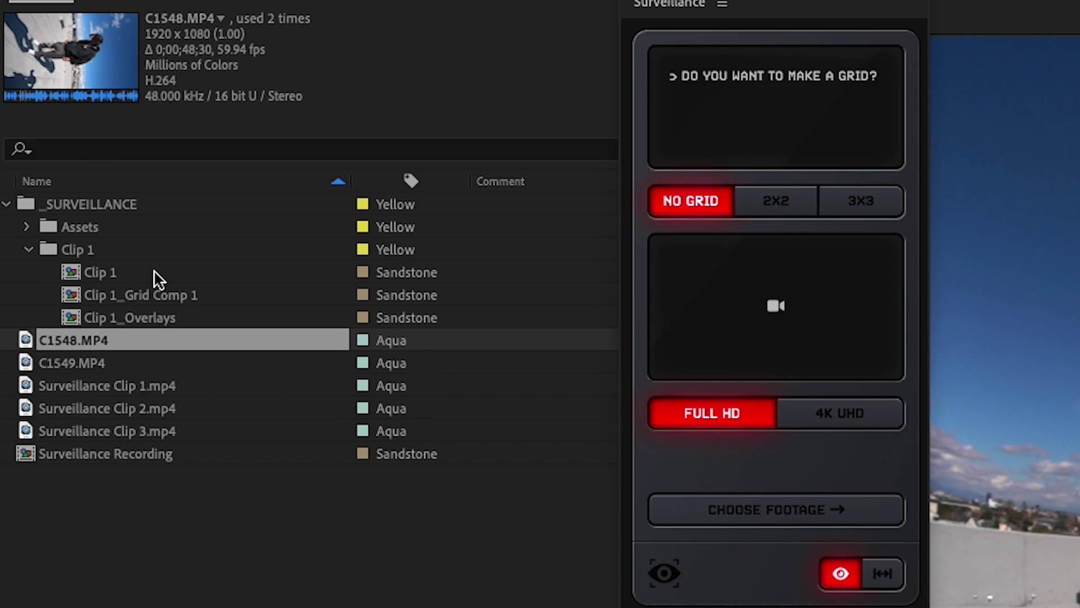
pyautogui.click(126, 268)
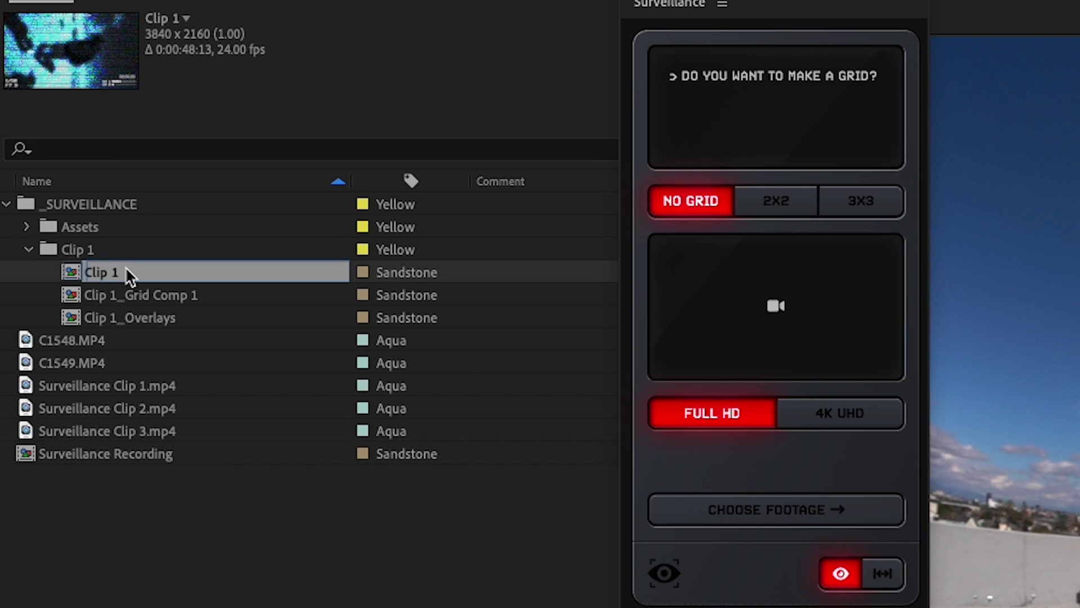
pyautogui.moveTo(107, 274); pyautogui.dragTo(193, 454)
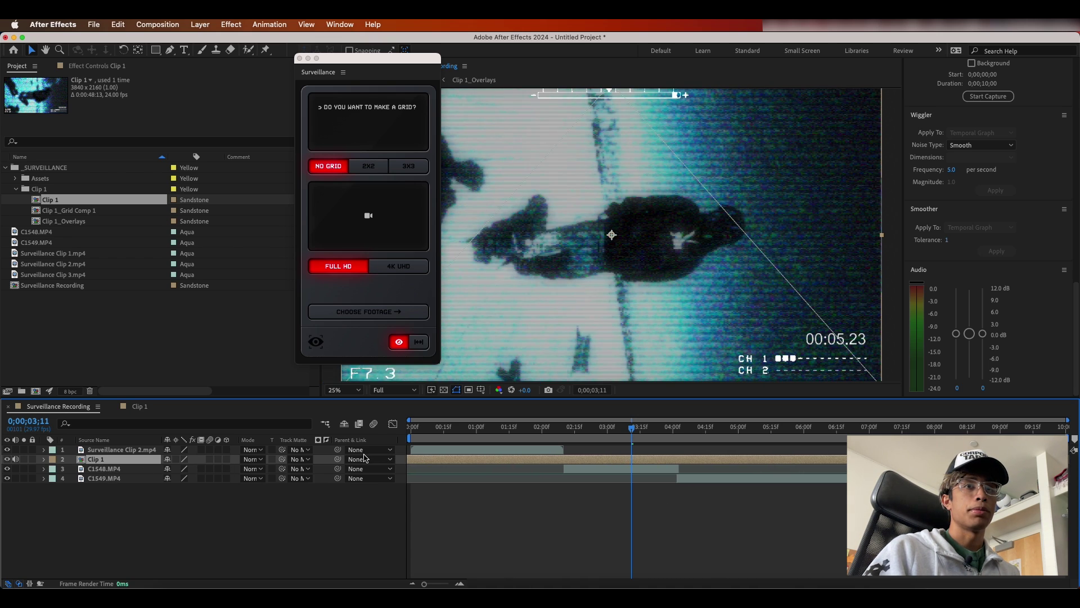
# Step: Trim the end of the Clip 1 layer to match the end of C1548.MP4 and check the frame at 0;00;03;02
pyautogui.moveTo(846, 459); pyautogui.dragTo(682, 470)
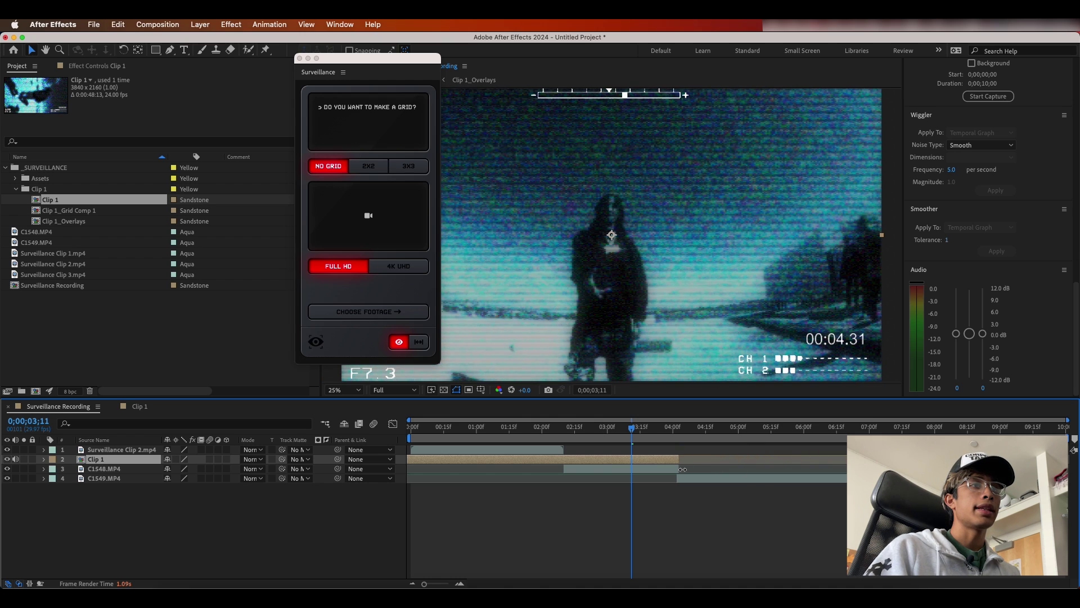
pyautogui.click(612, 429)
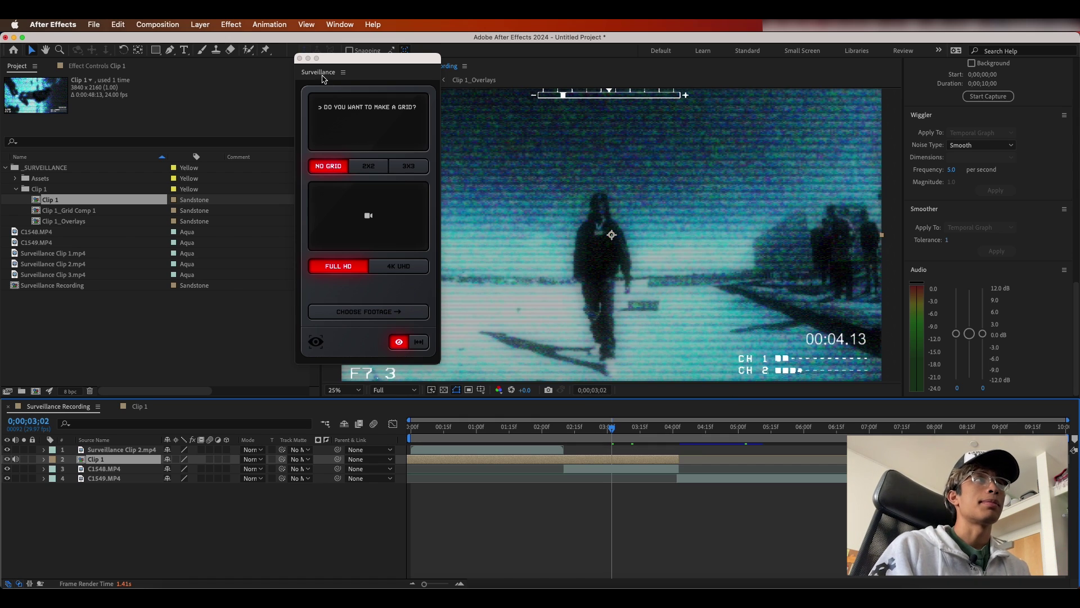
# Step: Load C1549.MP4 as new surveillance footage with no grid in Full HD, proceed to its looks, and enlarge the preview
pyautogui.moveTo(322, 79); pyautogui.dragTo(218, 92)
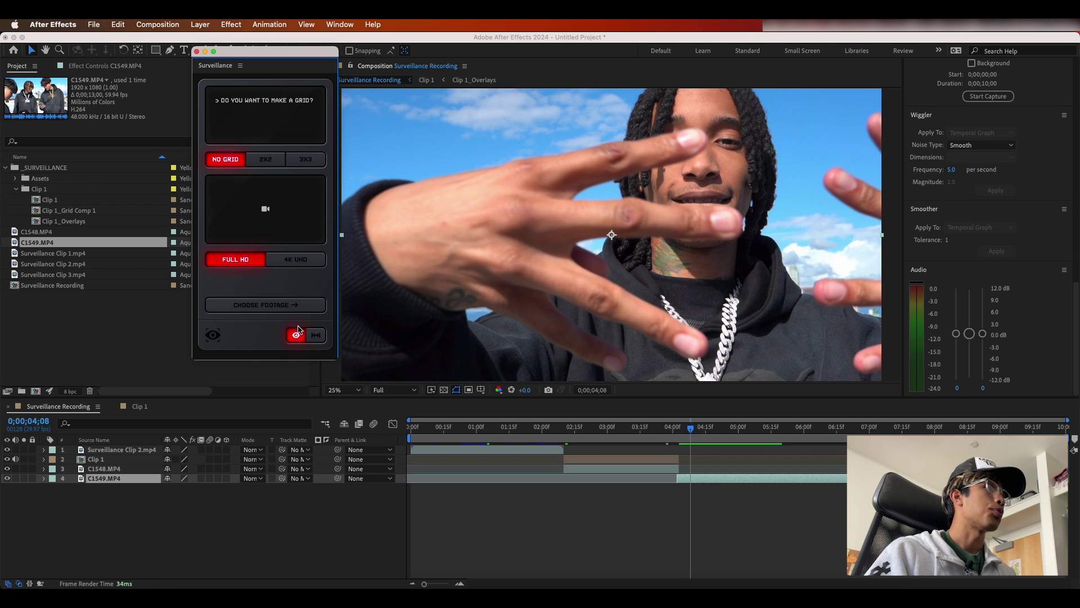
pyautogui.click(283, 307)
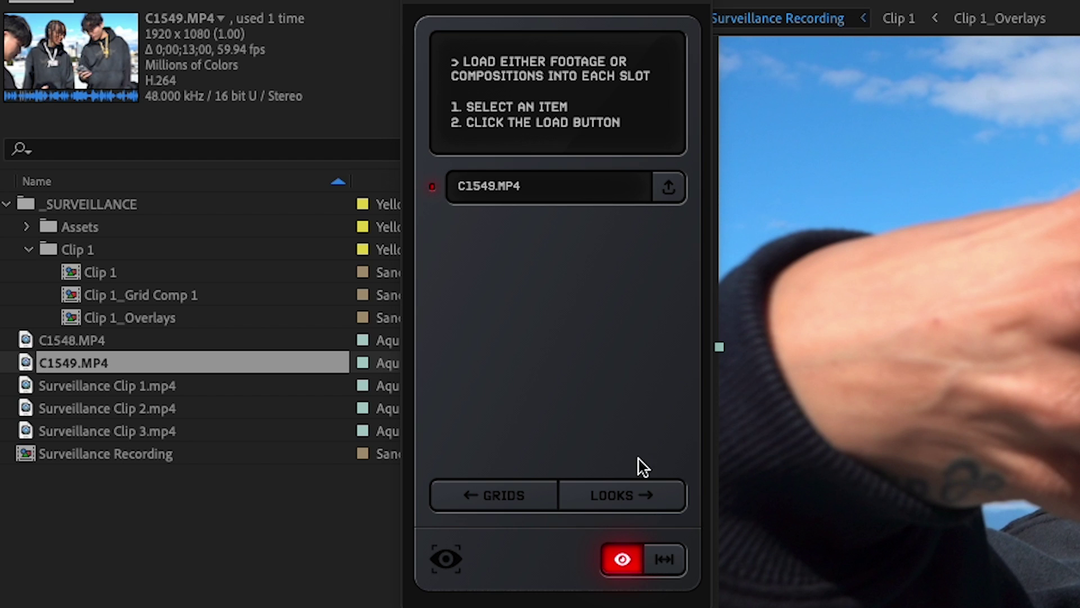
pyautogui.click(646, 500)
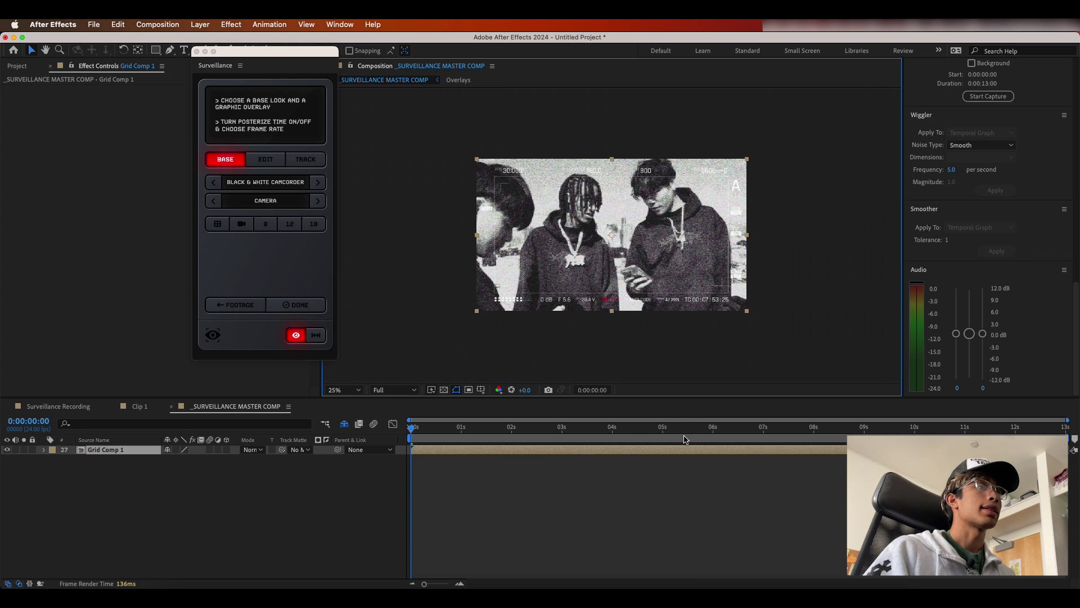
pyautogui.scroll(2, 699, 207)
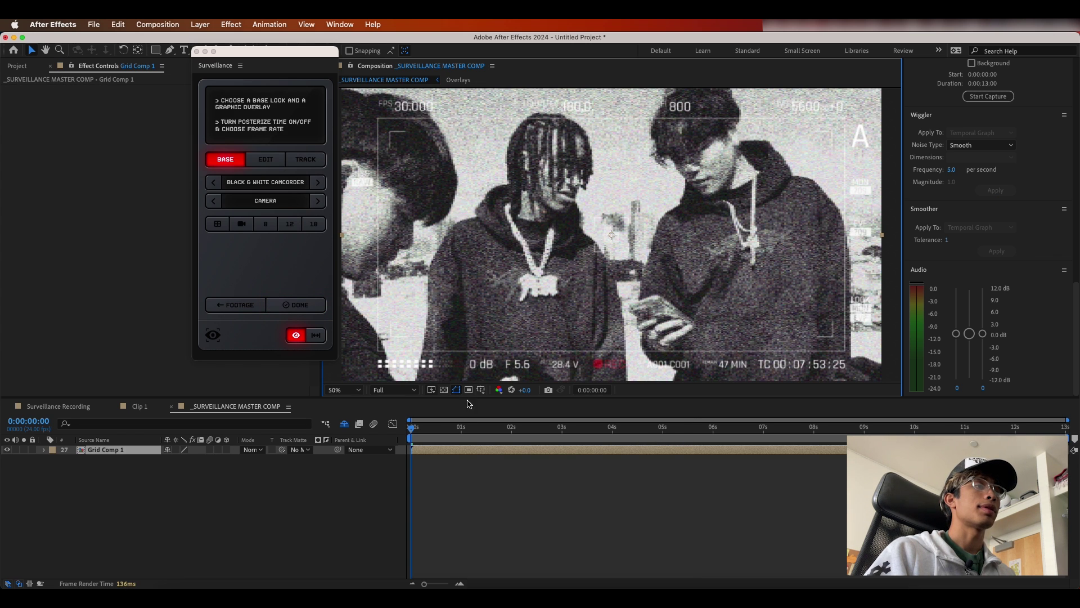
# Step: Go to 0:00:06:18 in the C1549.MP4 surveillance composition and add a face tracker
pyautogui.moveTo(417, 432); pyautogui.dragTo(751, 453)
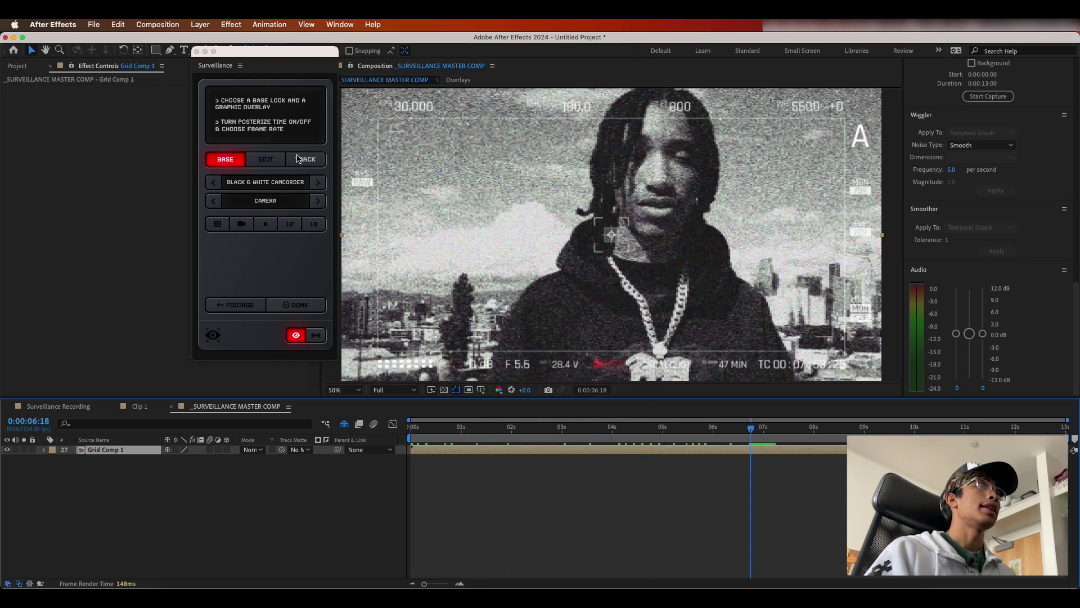
pyautogui.click(306, 162)
pyautogui.click(306, 162)
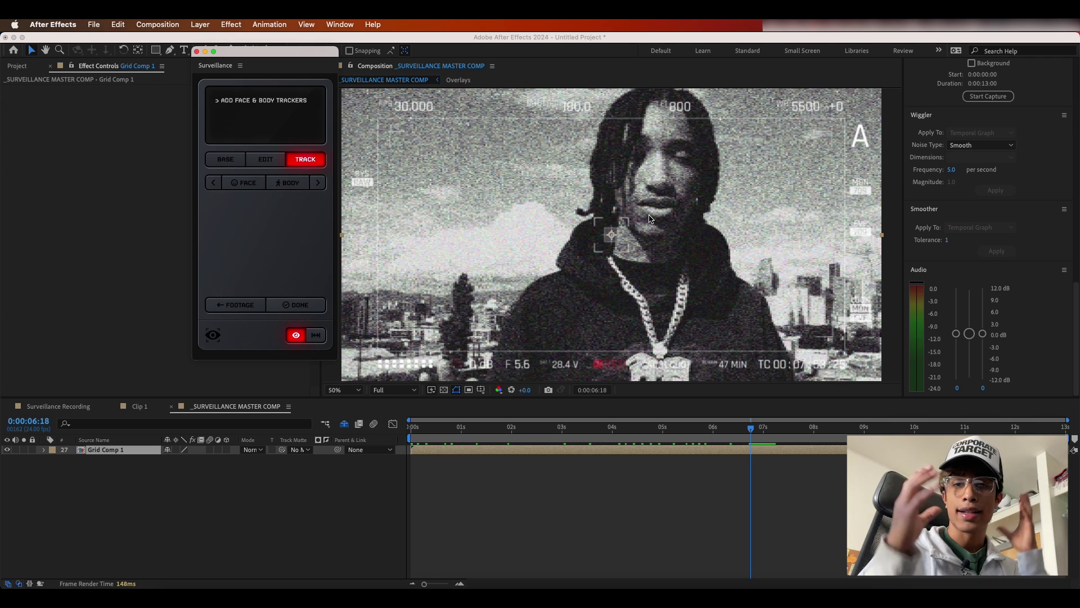
pyautogui.scroll(1, 656, 213)
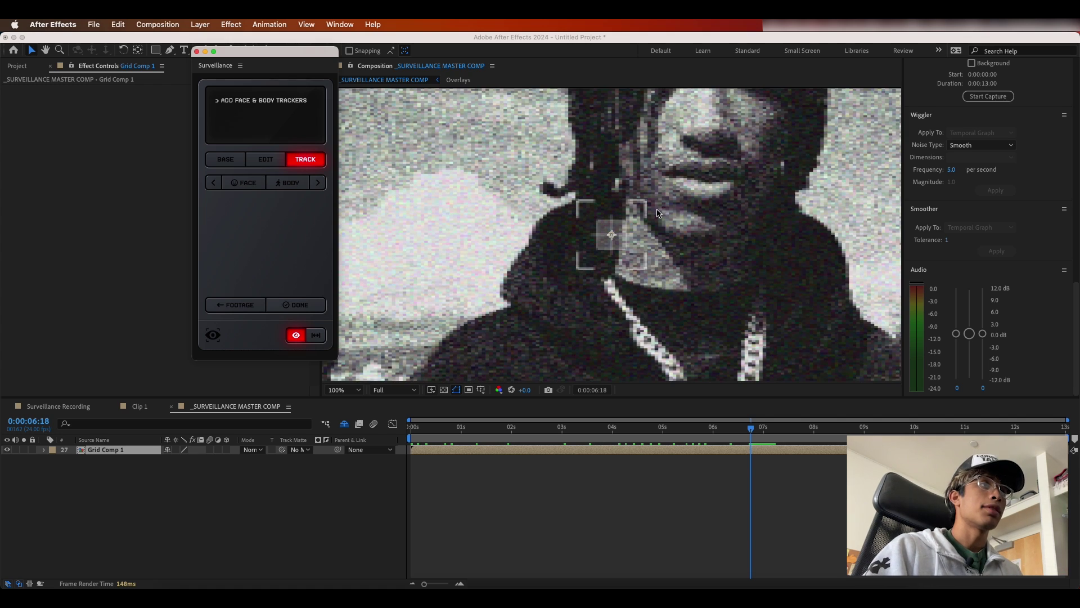
pyautogui.scroll(-1, 656, 219)
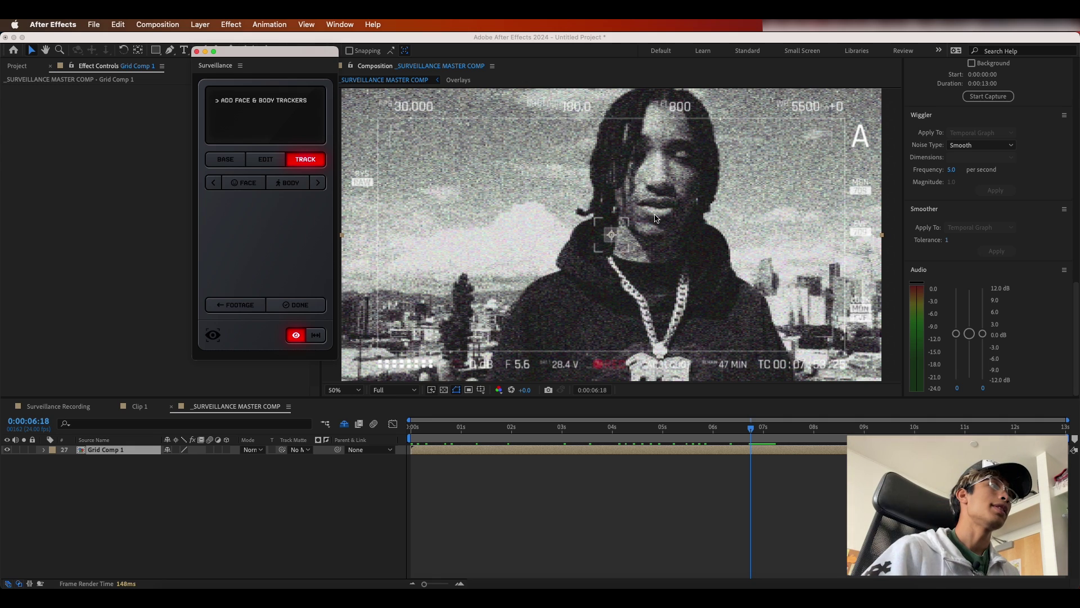
pyautogui.click(244, 182)
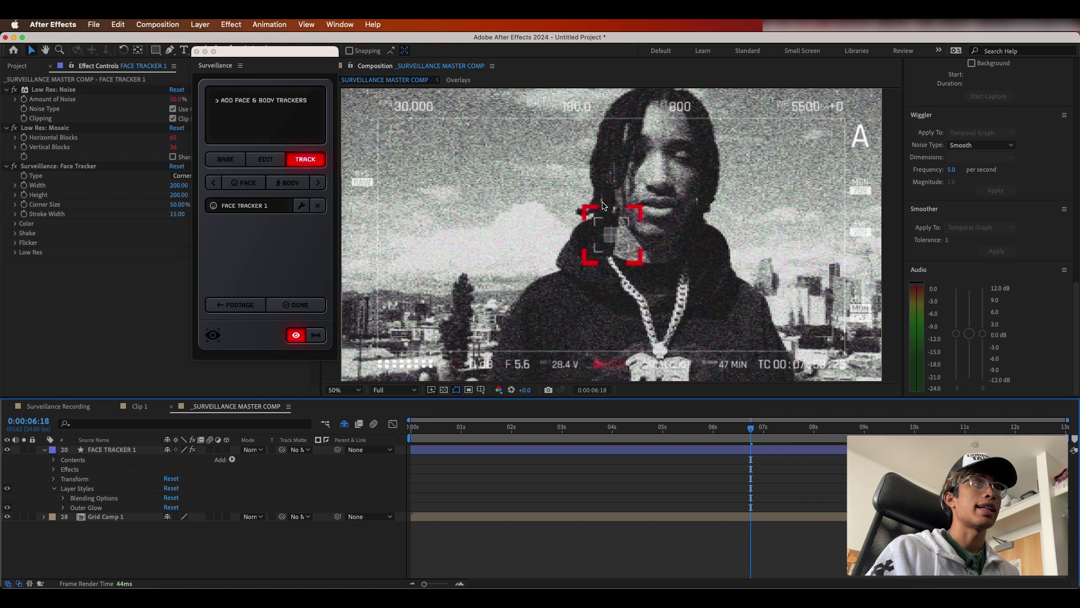
# Step: Open the settings of FACE TRACKER 1 in the Surveillance plugin and set its style to Full
pyautogui.click(302, 205)
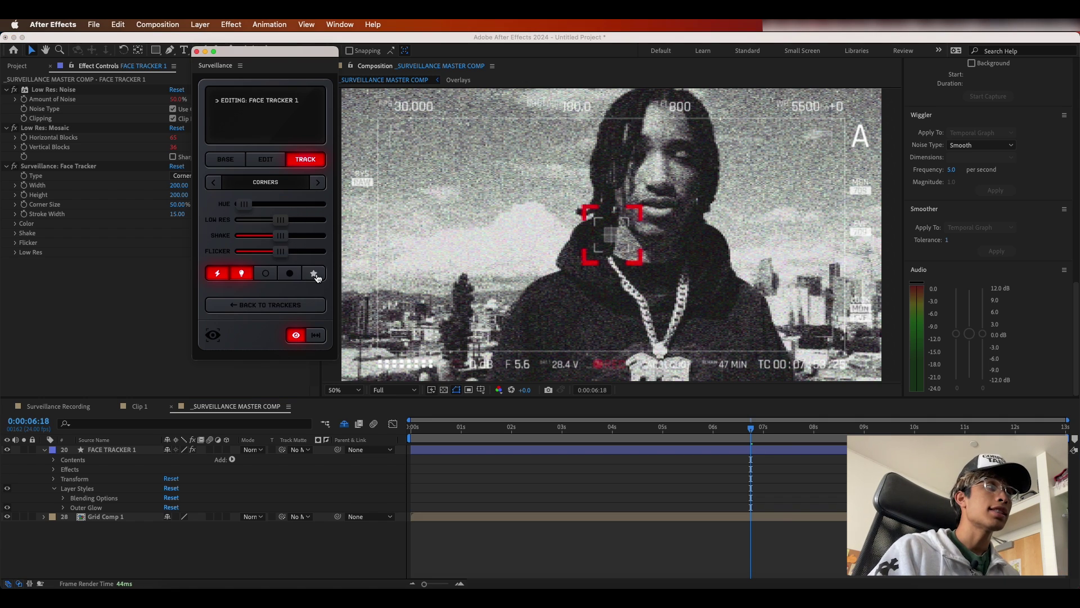
pyautogui.click(318, 188)
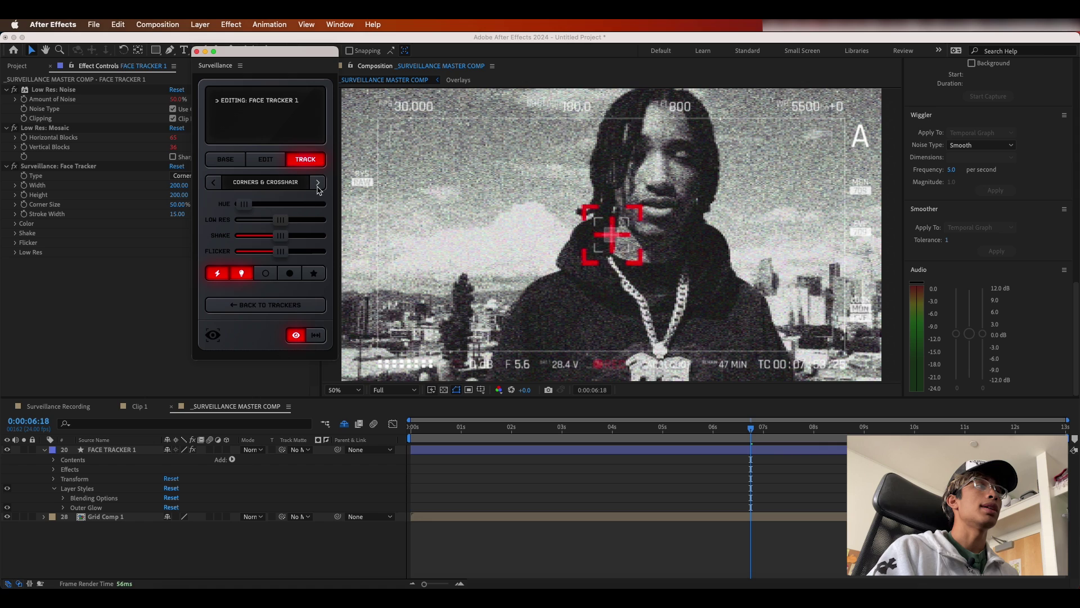
pyautogui.click(318, 188)
pyautogui.click(318, 182)
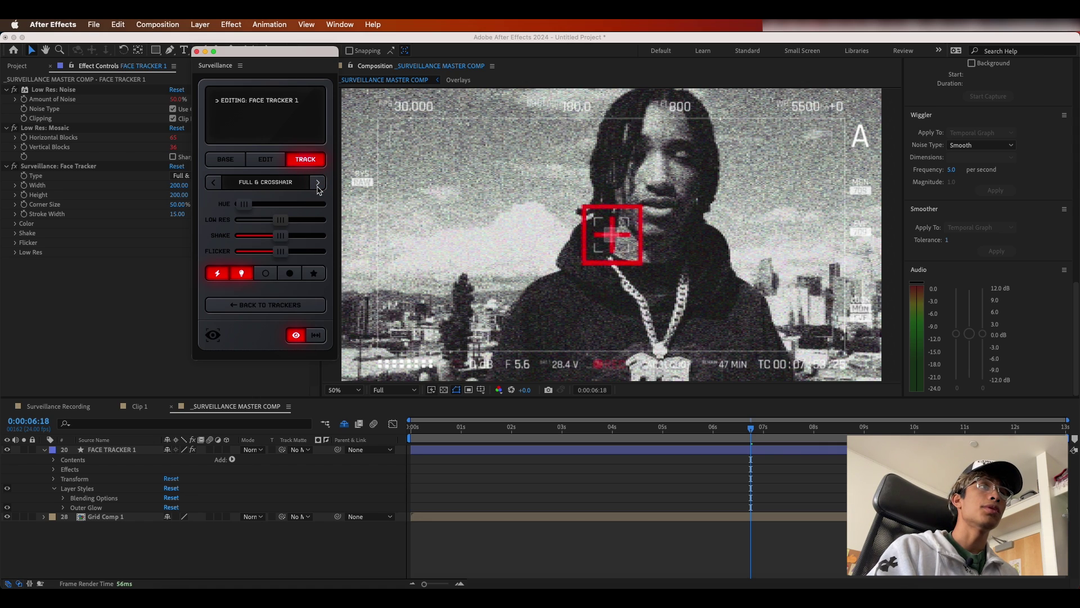
pyautogui.click(214, 182)
pyautogui.click(214, 182)
pyautogui.click(317, 182)
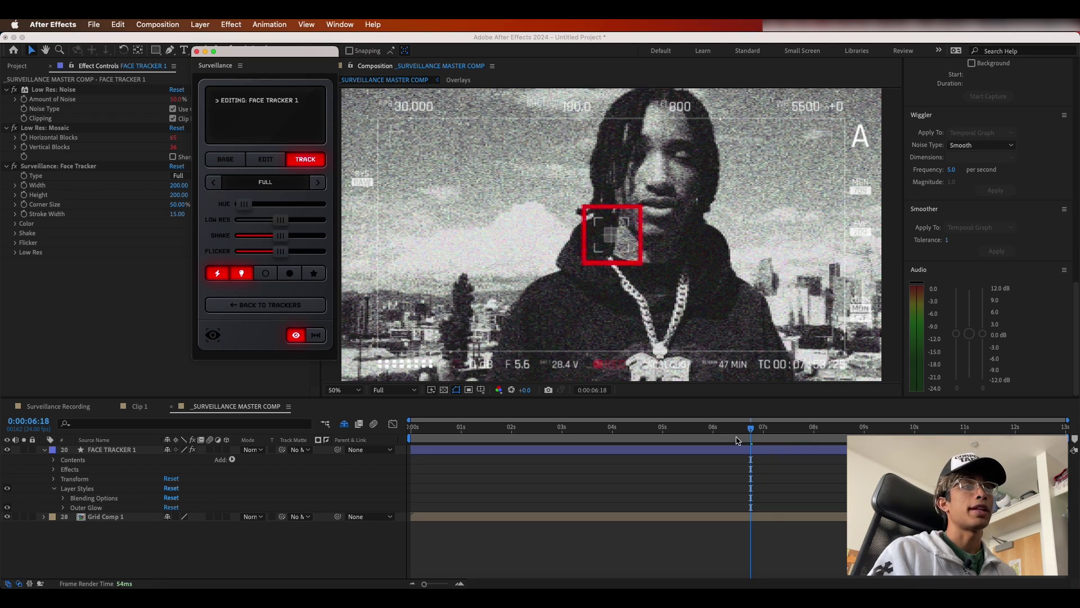
# Step: Split the Grid Comp 1 layer at 0:00:06:13 and delete the part before that time
pyautogui.moveTo(739, 439)
pyautogui.mouseDown()
pyautogui.moveTo(725, 436)
pyautogui.moveTo(765, 438)
pyautogui.moveTo(741, 438)
pyautogui.mouseUp()
pyautogui.click(741, 515)
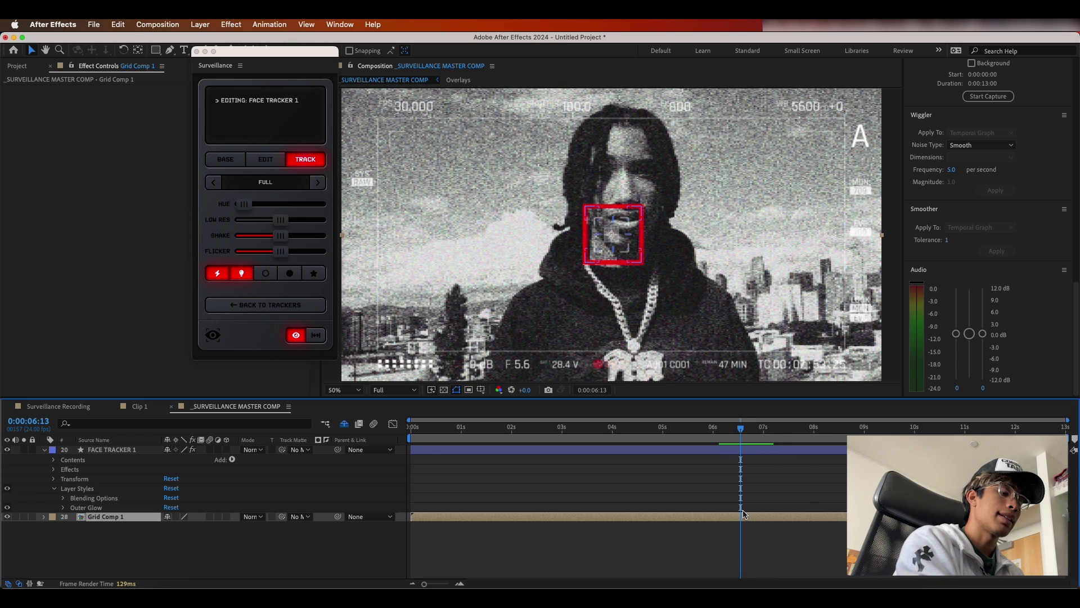
pyautogui.press('super+shift+d')
pyautogui.click(719, 526)
pyautogui.press('Delete')
pyautogui.click(750, 429)
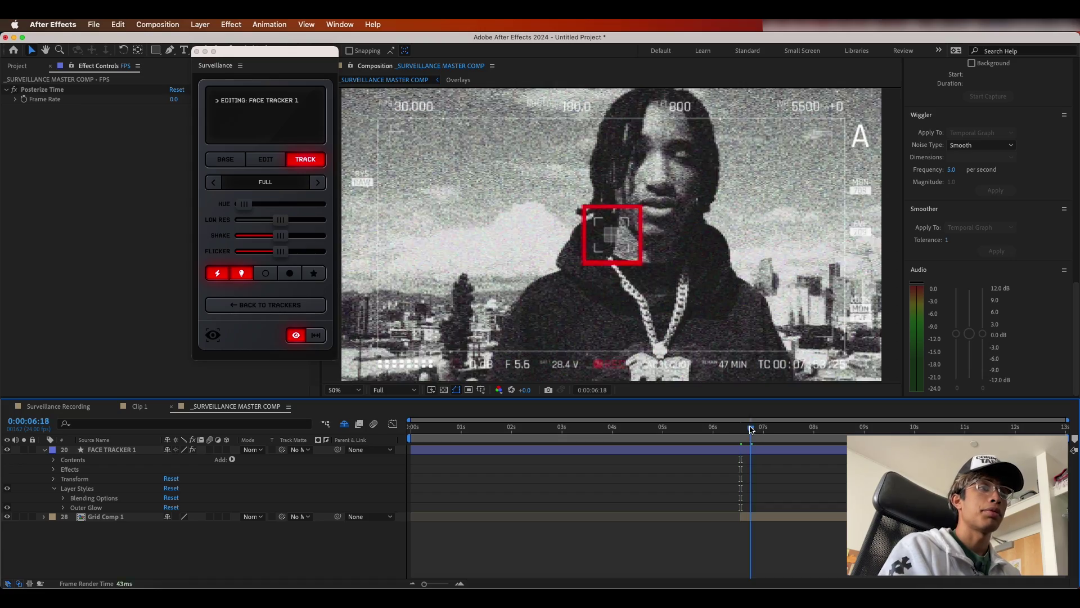
pyautogui.moveTo(752, 430); pyautogui.dragTo(741, 459)
pyautogui.press('super+shift+d')
pyautogui.press('Delete')
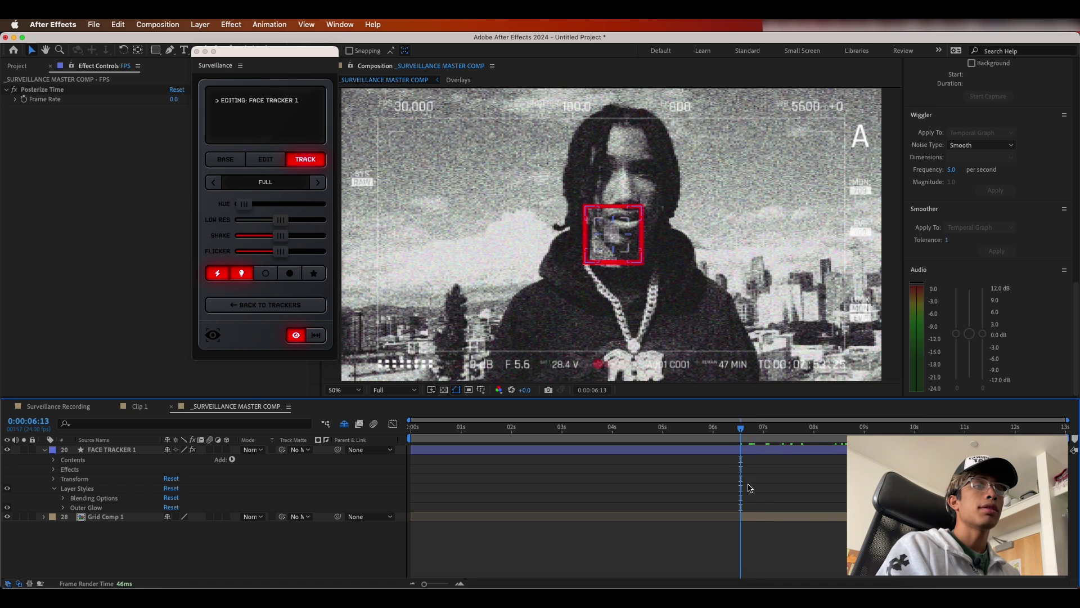
# Step: Start Track Motion on the Grid Comp 1 layer at 0:00:06:13, moving the Surveillance plugin window off the preview
pyautogui.click(757, 518)
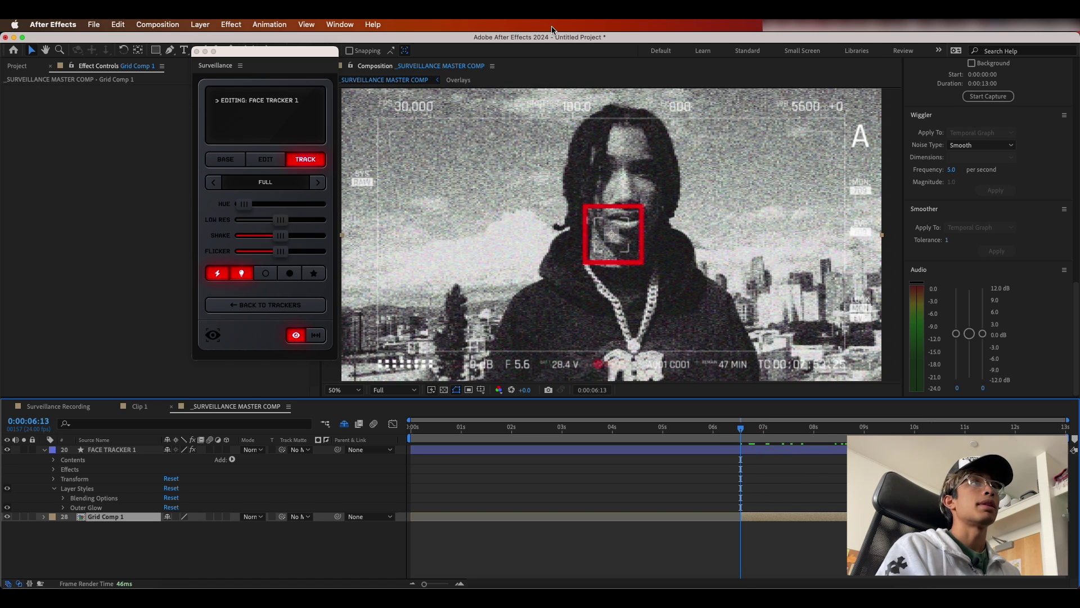
pyautogui.click(336, 24)
pyautogui.click(535, 24)
pyautogui.click(309, 25)
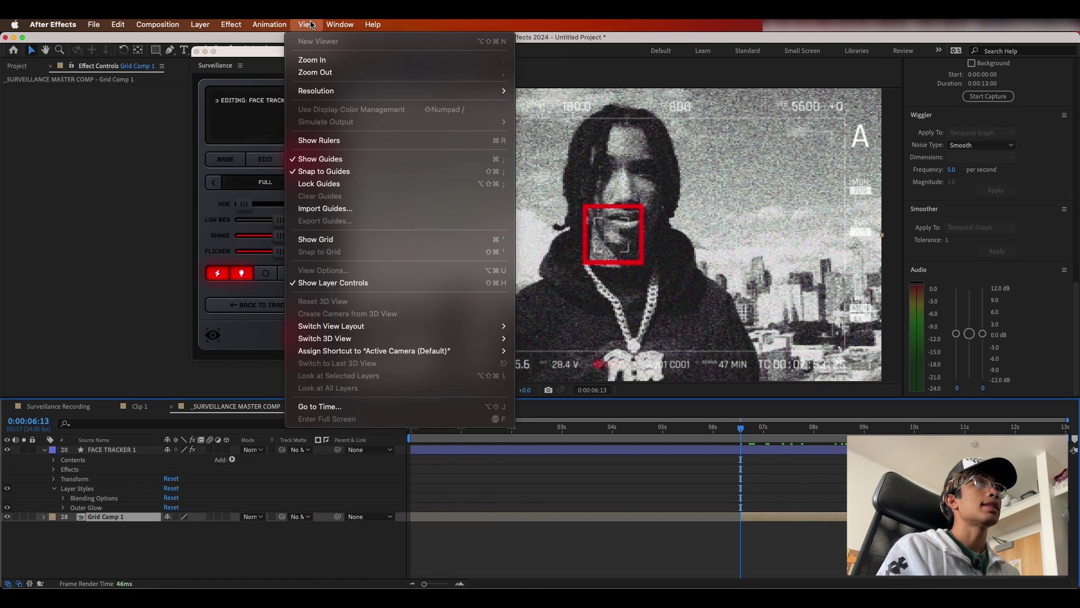
pyautogui.moveTo(339, 25)
pyautogui.moveTo(372, 41)
pyautogui.click(578, 42)
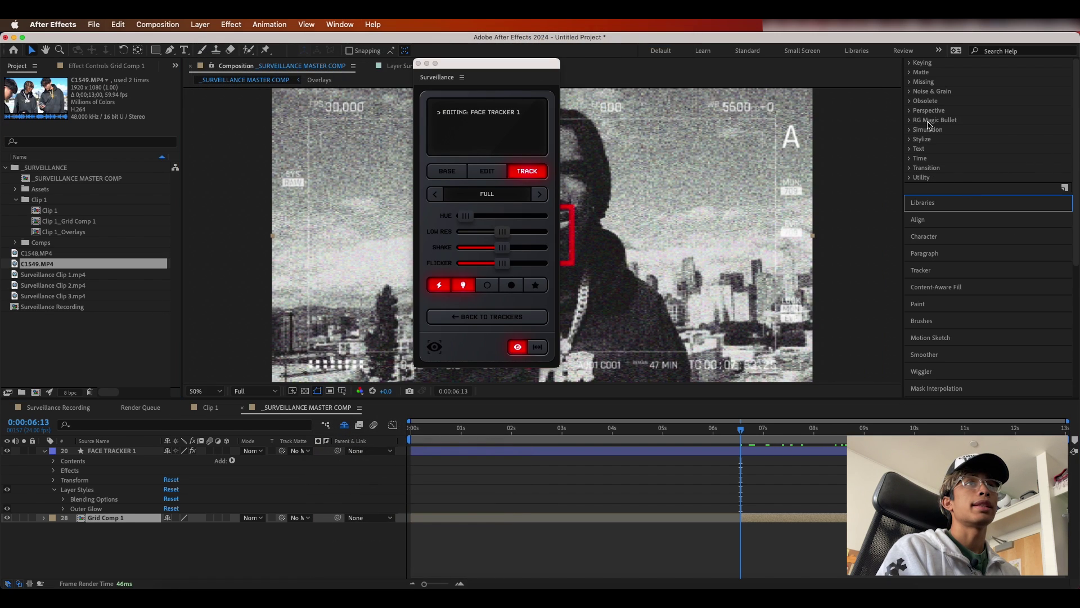
pyautogui.moveTo(489, 77); pyautogui.dragTo(119, 69)
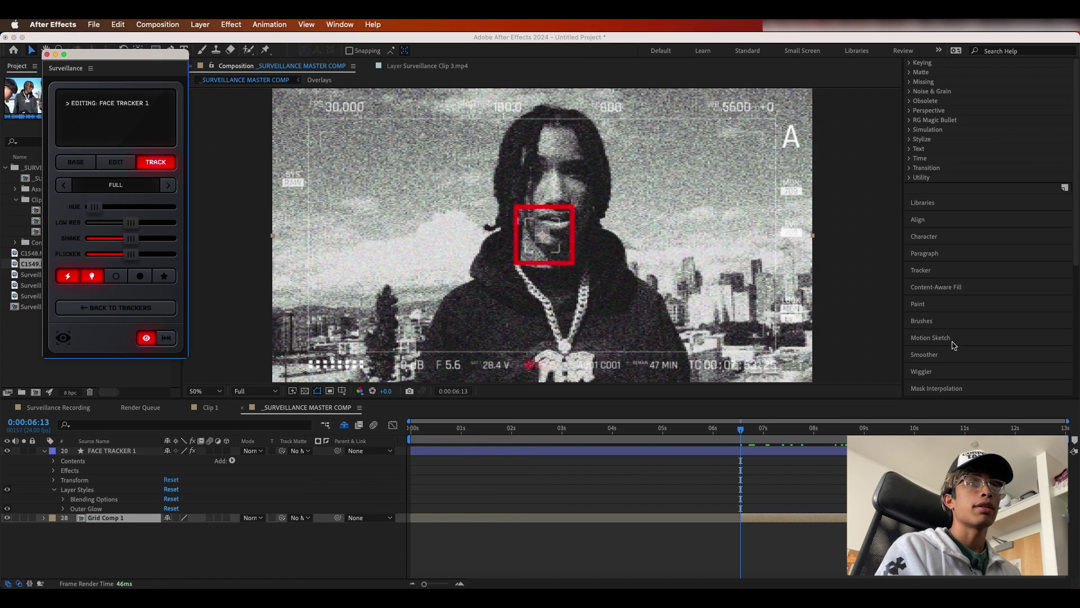
pyautogui.scroll(4, 942, 242)
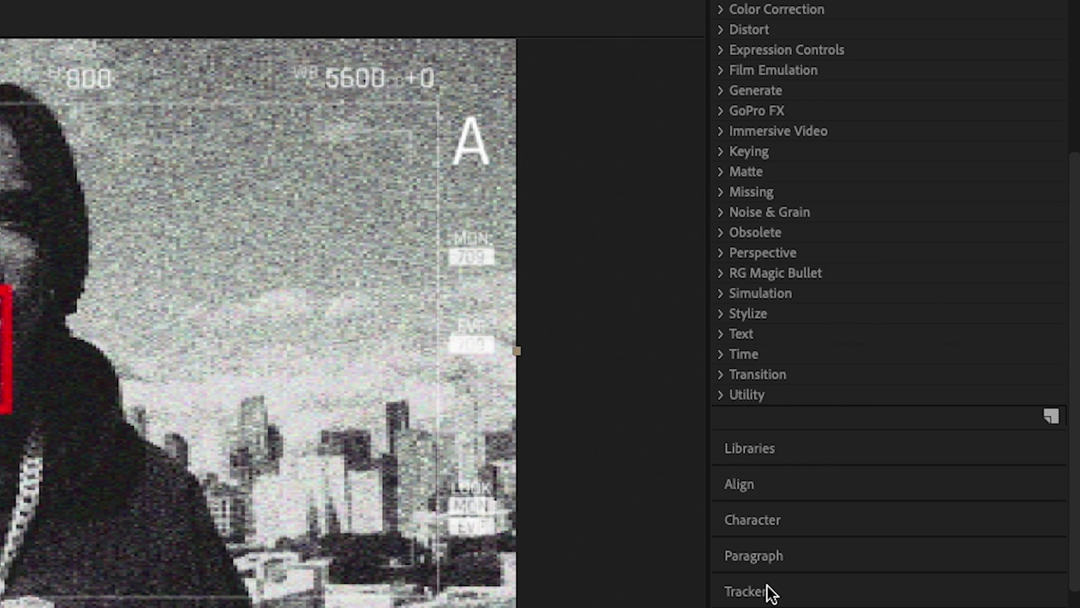
pyautogui.click(929, 348)
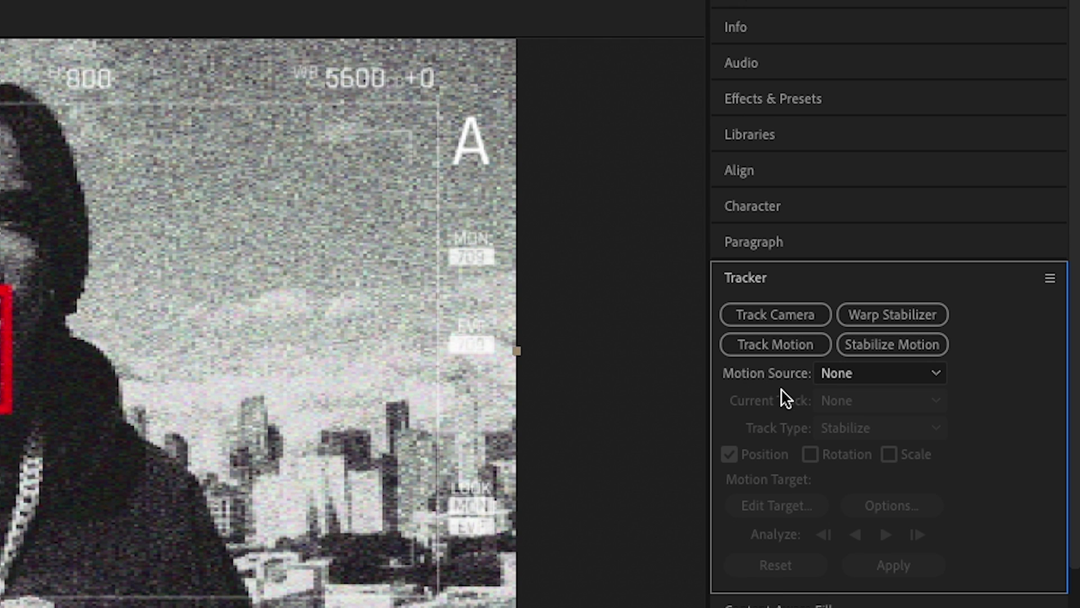
pyautogui.click(774, 348)
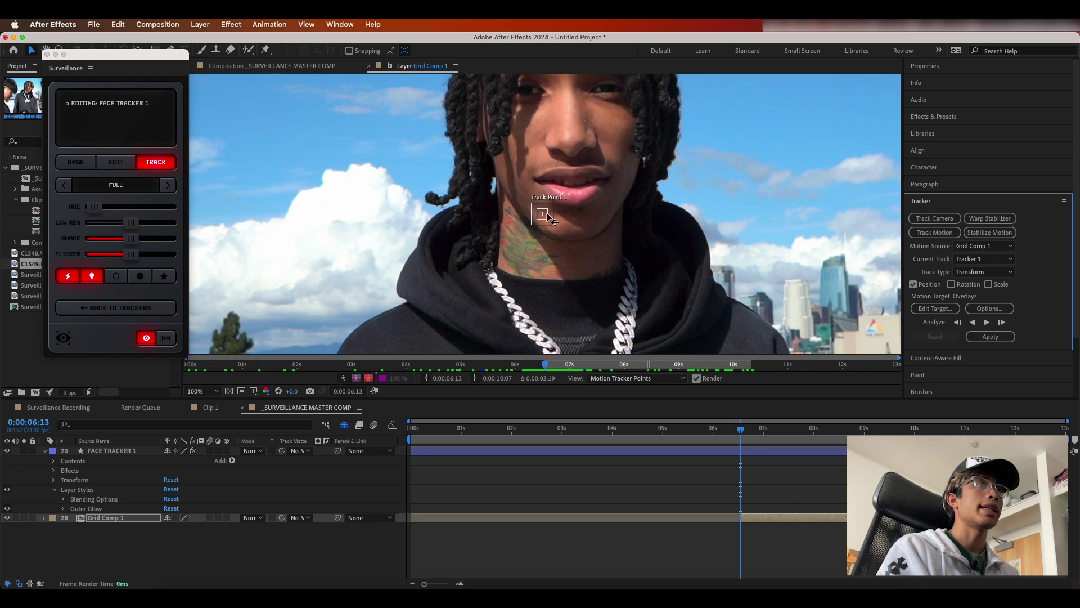
# Step: Place Track Point 1 over the man's shaded eye in the Grid Comp 1 layer view
pyautogui.moveTo(548, 216); pyautogui.dragTo(541, 93)
pyautogui.moveTo(548, 103)
pyautogui.mouseDown()
pyautogui.moveTo(561, 117)
pyautogui.moveTo(549, 102)
pyautogui.mouseUp()
pyautogui.scroll(-3, 549, 102)
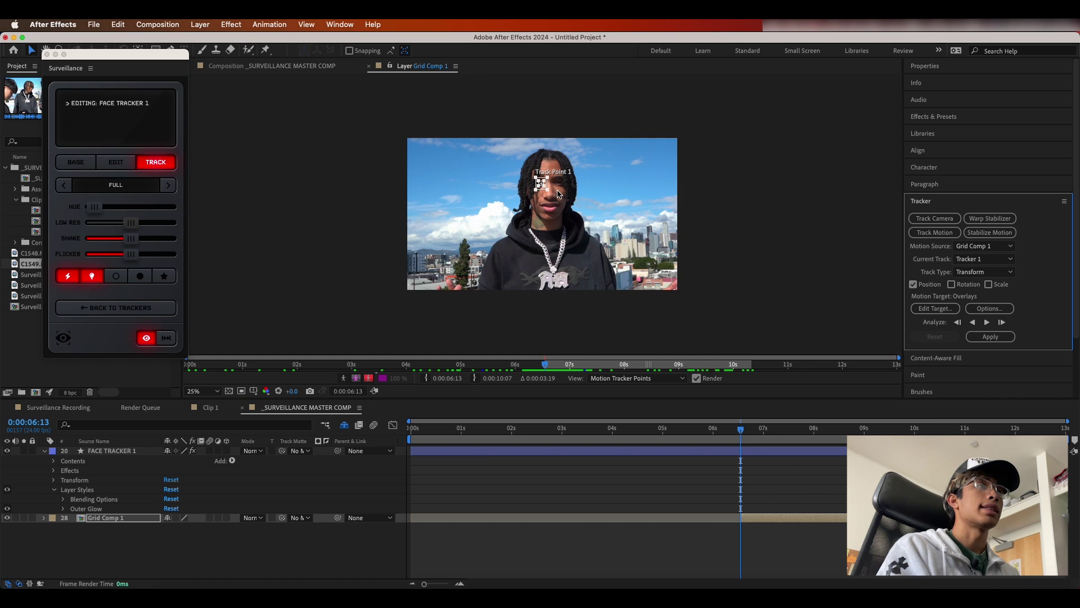
pyautogui.scroll(4, 560, 195)
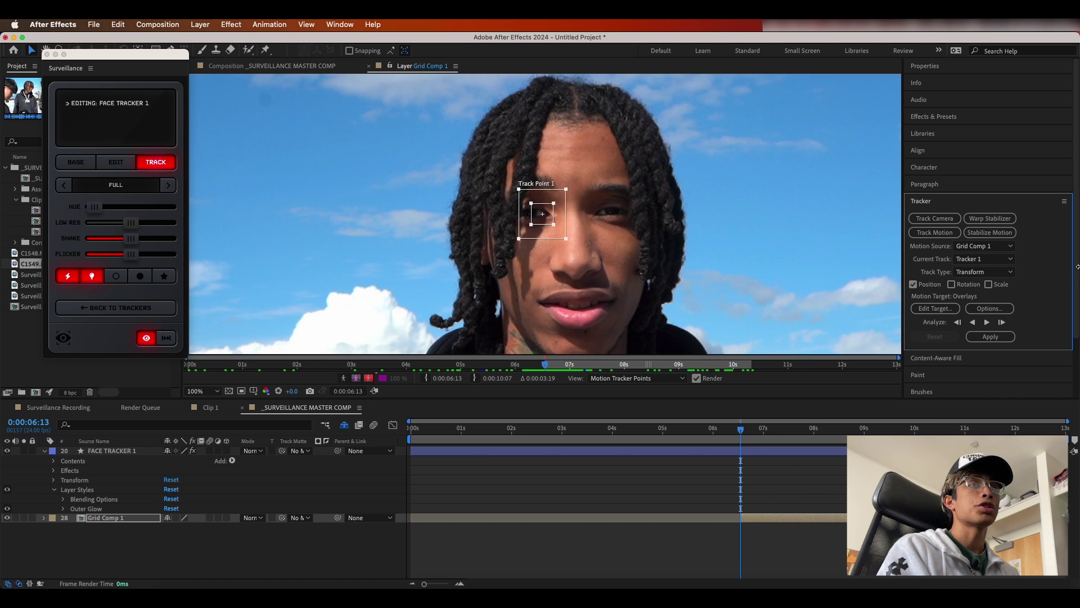
# Step: Analyze the track point's motion forward to the end of Grid Comp 1 and scrub back through the track
pyautogui.click(986, 322)
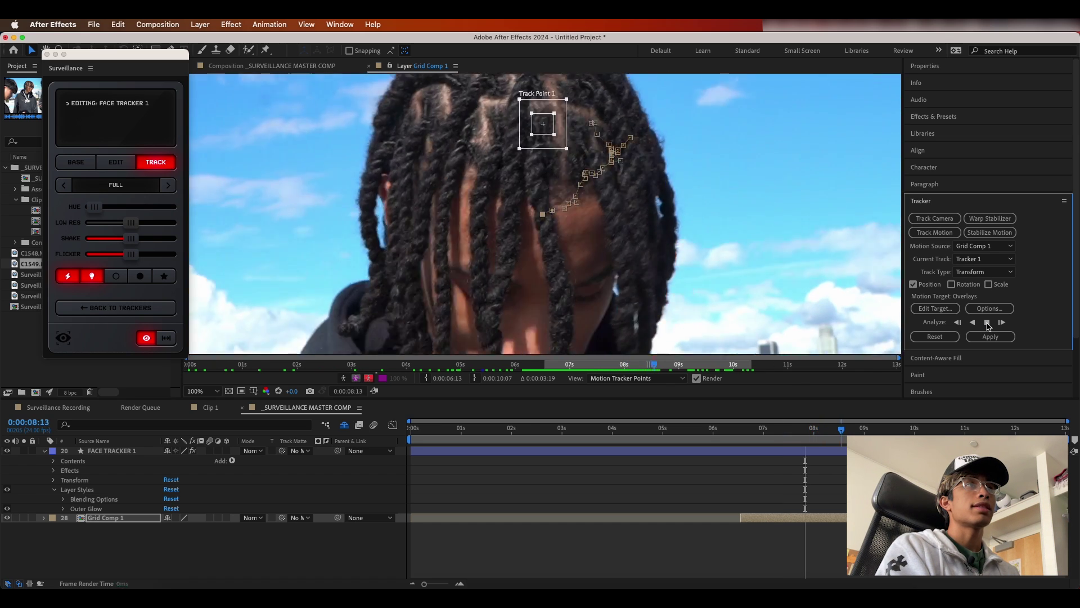
pyautogui.click(987, 323)
pyautogui.press(',')
pyautogui.click(987, 322)
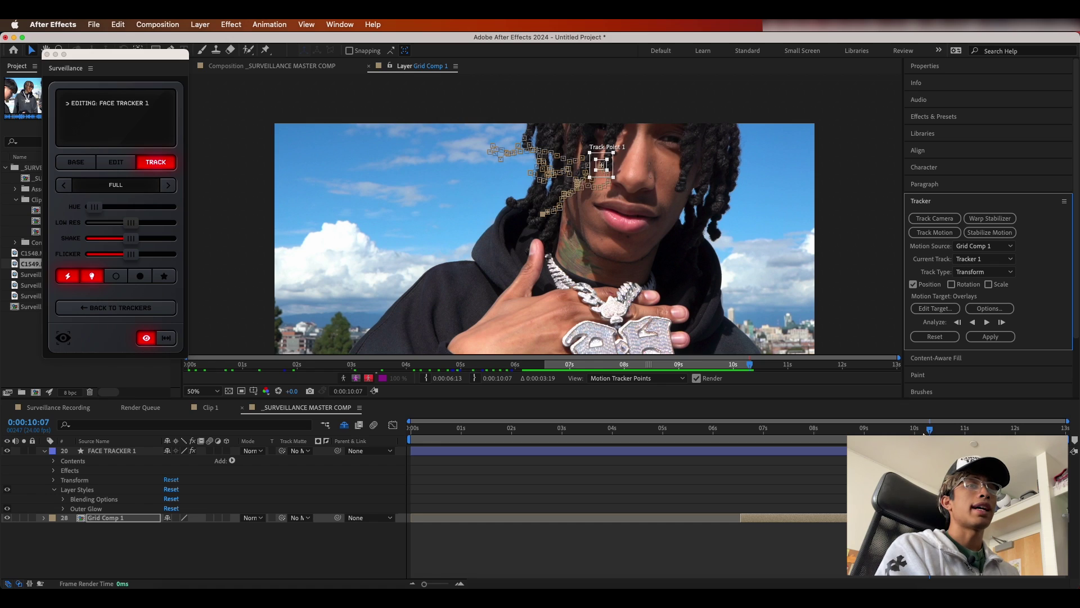
pyautogui.moveTo(924, 434); pyautogui.dragTo(848, 436)
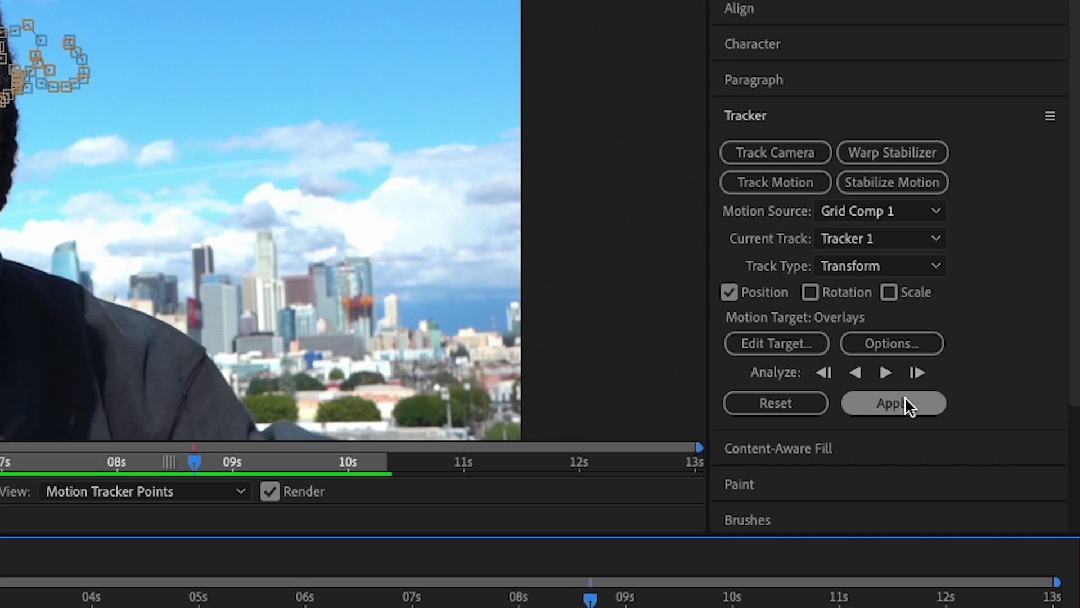
# Step: Set the motion target to the FACE TRACKER 1 layer, apply the track in X and Y, and play back the result
pyautogui.click(997, 337)
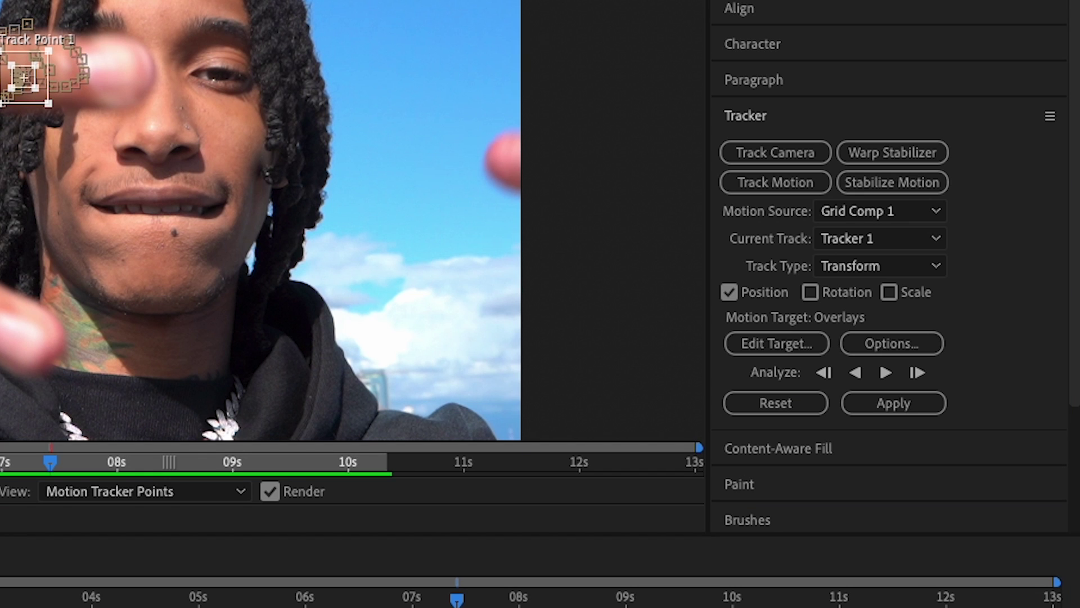
pyautogui.click(777, 343)
pyautogui.click(439, 247)
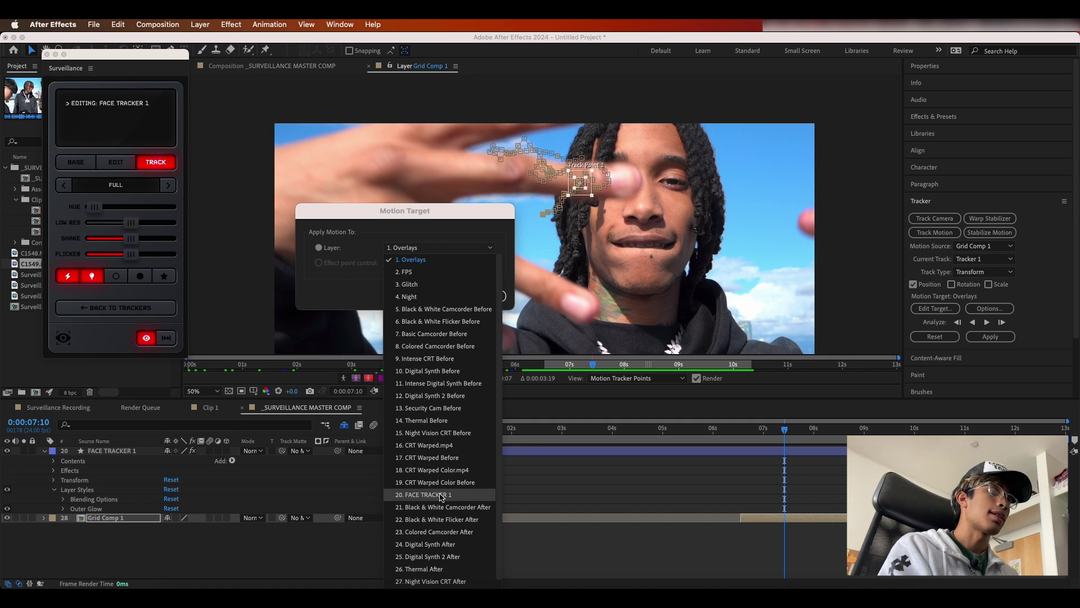
pyautogui.click(442, 495)
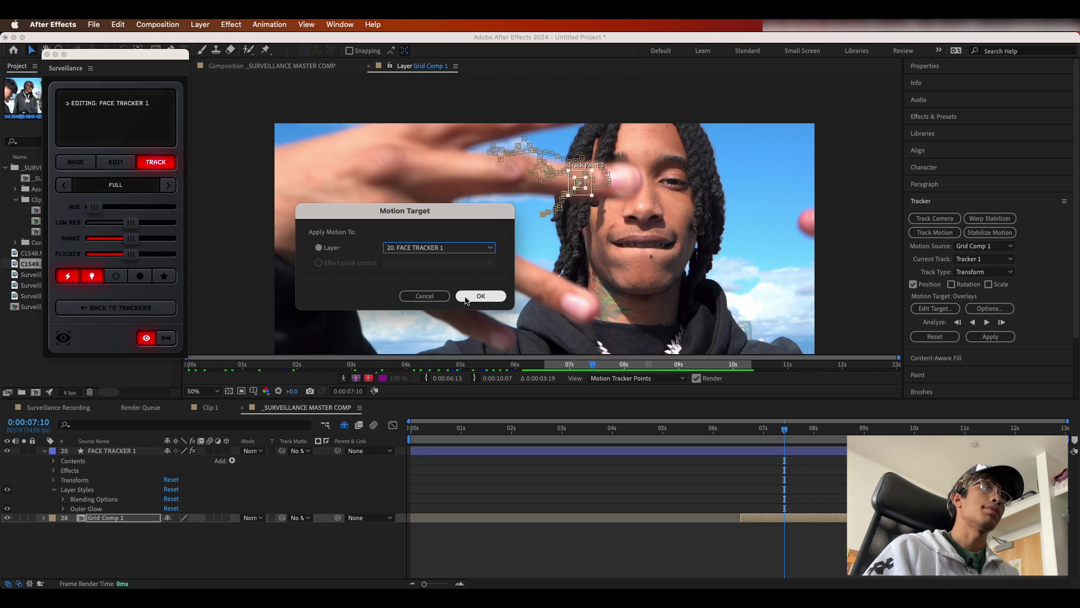
pyautogui.click(465, 298)
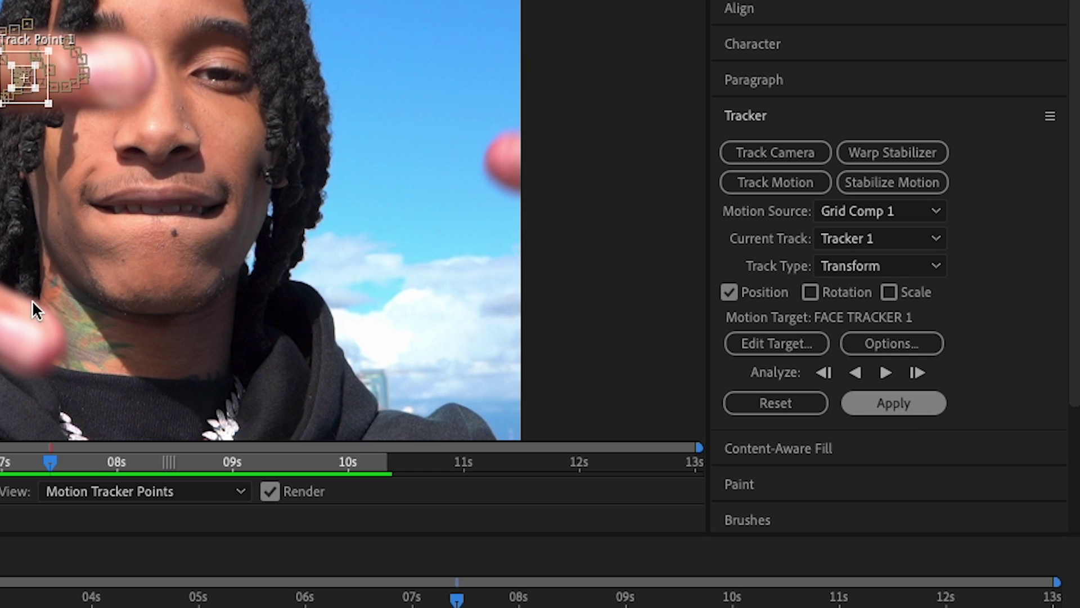
pyautogui.click(893, 403)
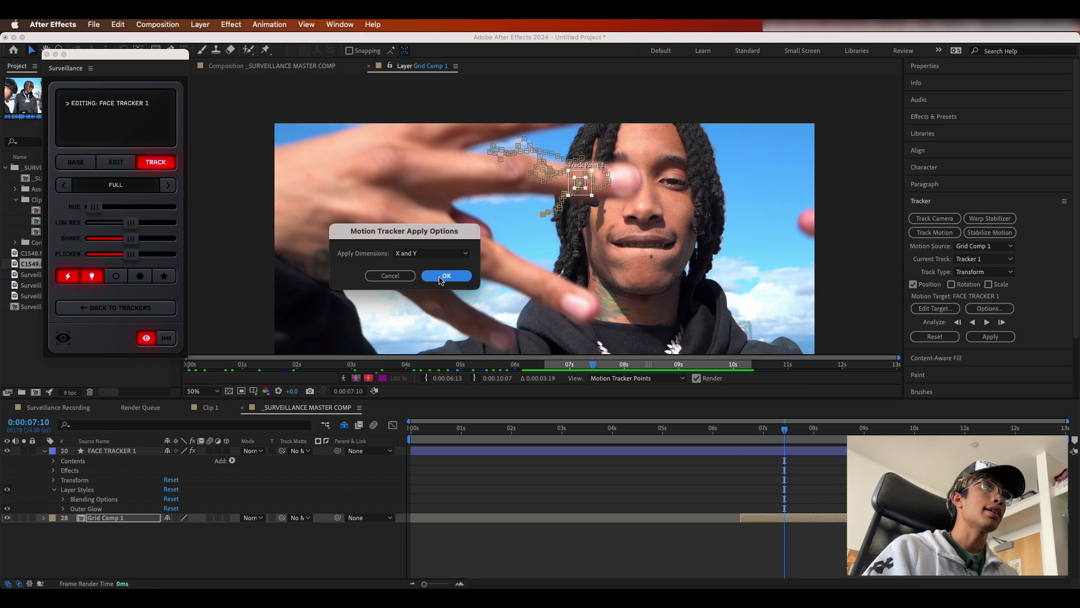
pyautogui.click(441, 278)
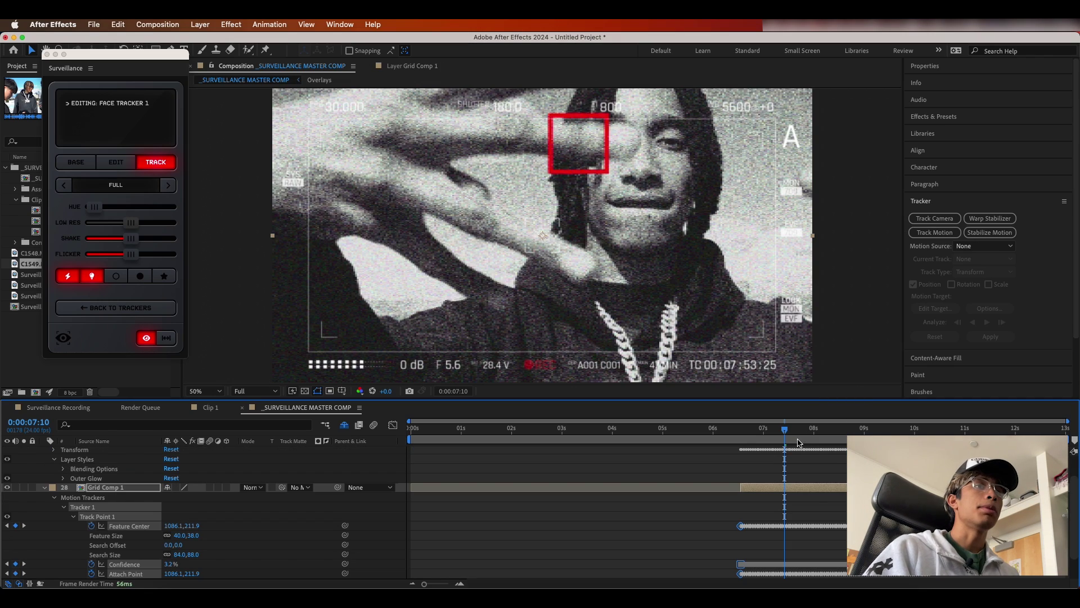
pyautogui.click(748, 432)
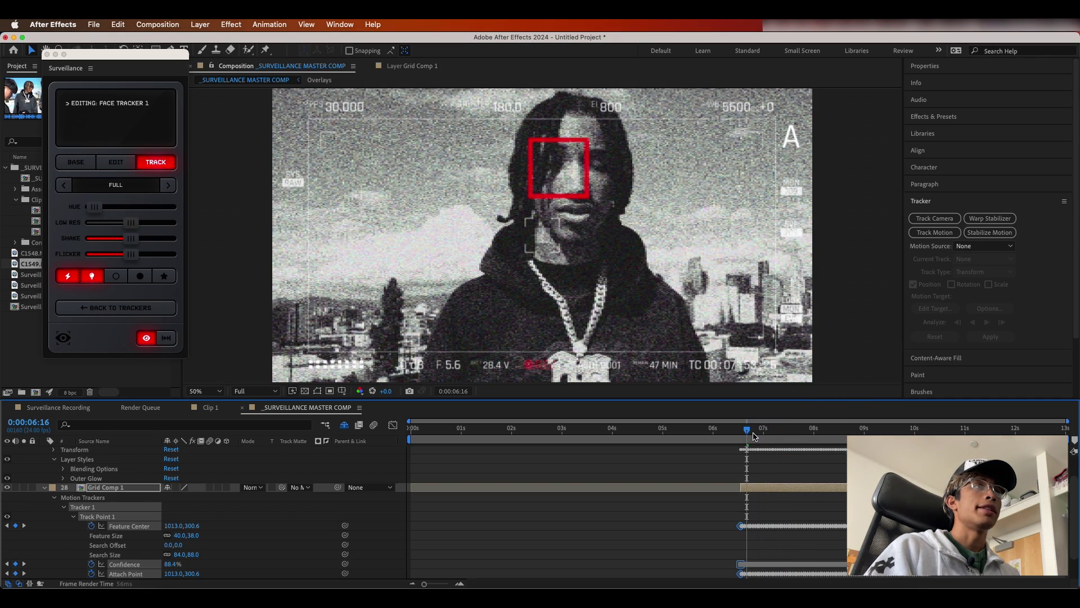
pyautogui.press('space')
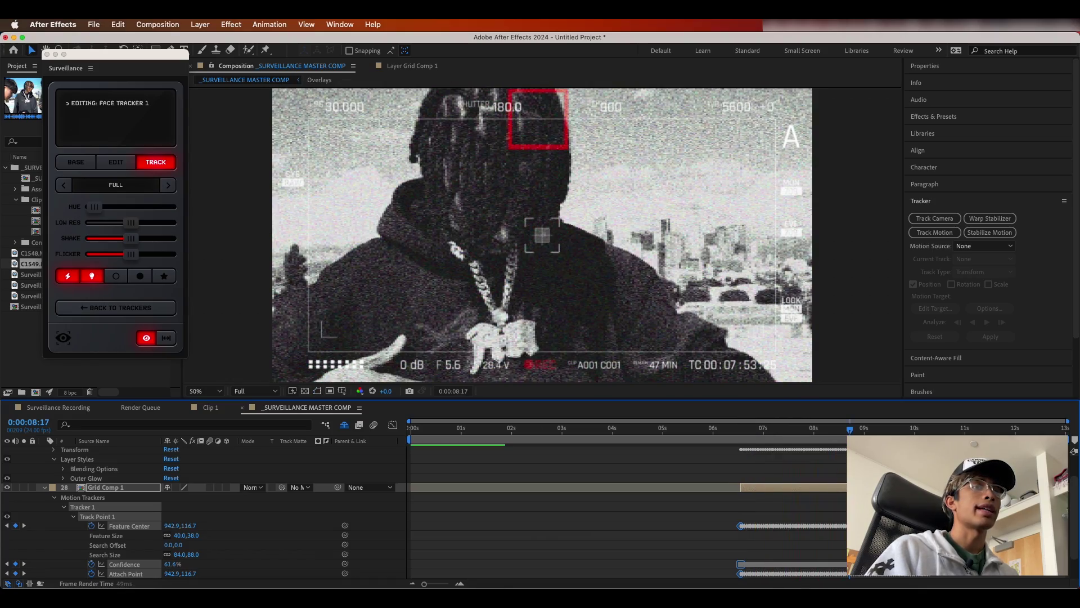
pyautogui.press('space')
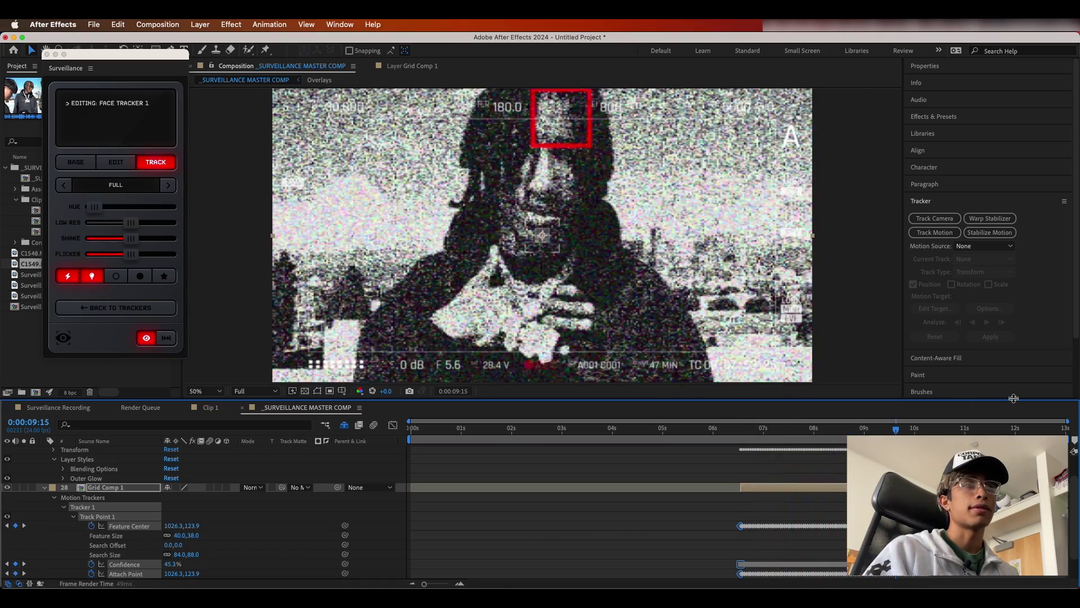
# Step: At 0:00:06:23, scale the FACE TRACKER 1 layer to 215% and set its anchor point to -50, -20 to frame the face
pyautogui.moveTo(926, 433); pyautogui.dragTo(762, 447)
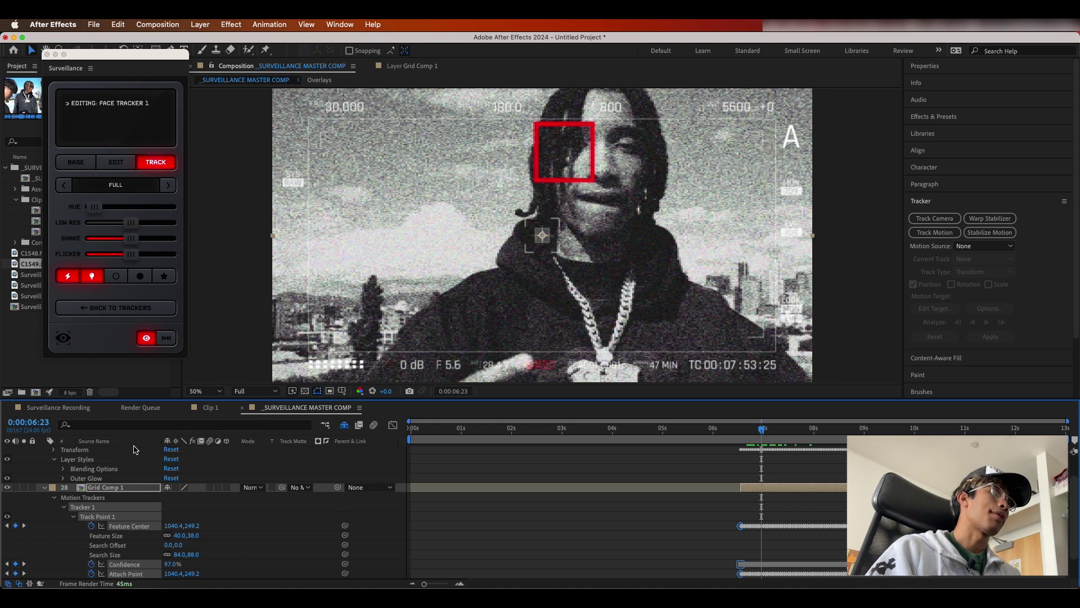
pyautogui.scroll(2, 123, 461)
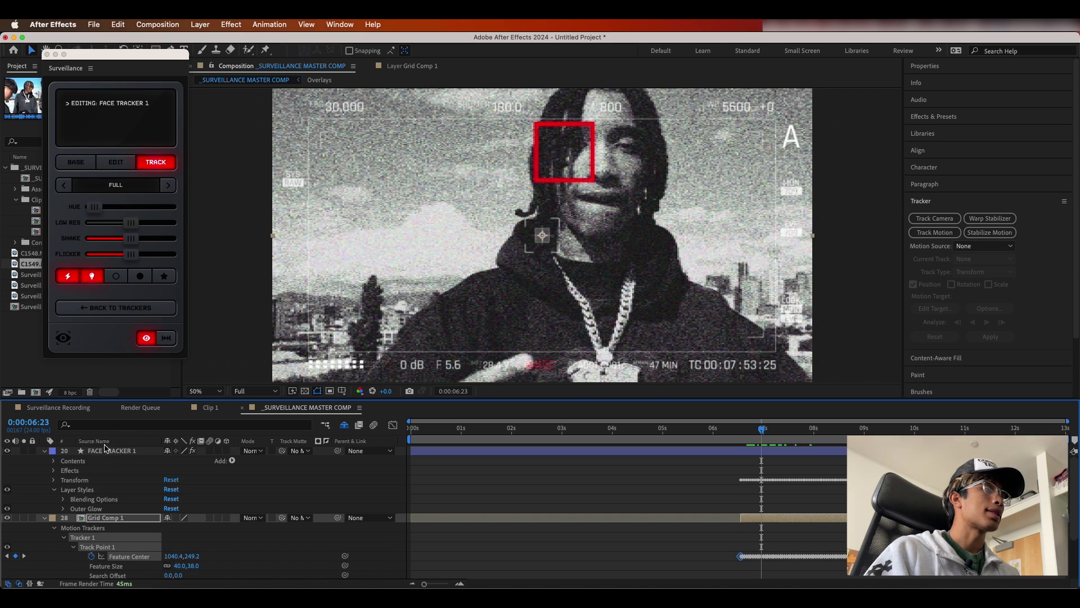
pyautogui.click(108, 450)
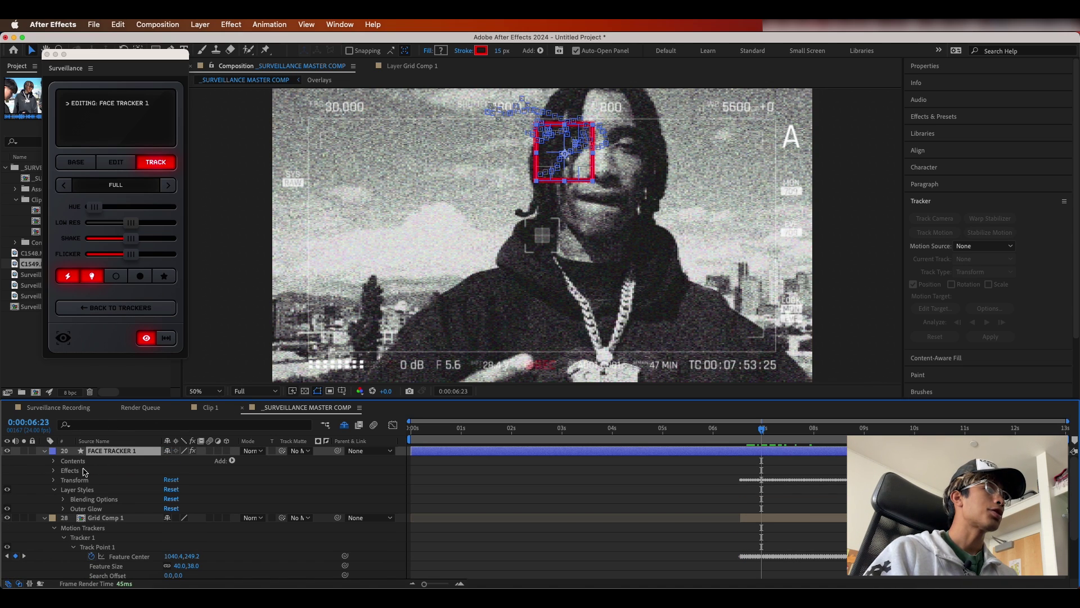
pyautogui.click(54, 480)
pyautogui.moveTo(188, 509); pyautogui.dragTo(233, 509)
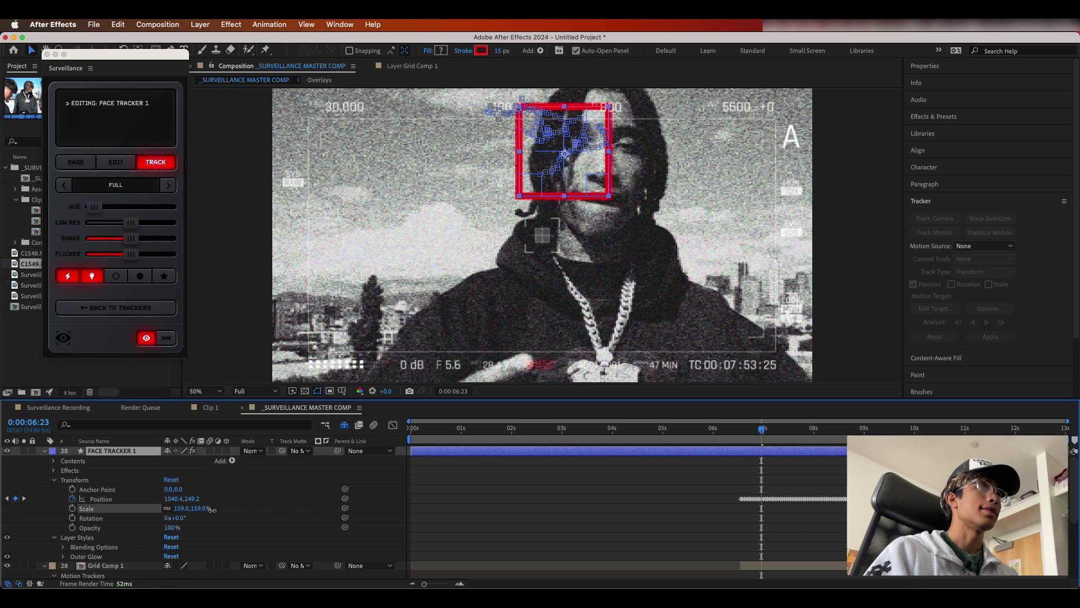
pyautogui.moveTo(168, 489)
pyautogui.mouseDown()
pyautogui.moveTo(197, 487)
pyautogui.moveTo(176, 493)
pyautogui.mouseUp()
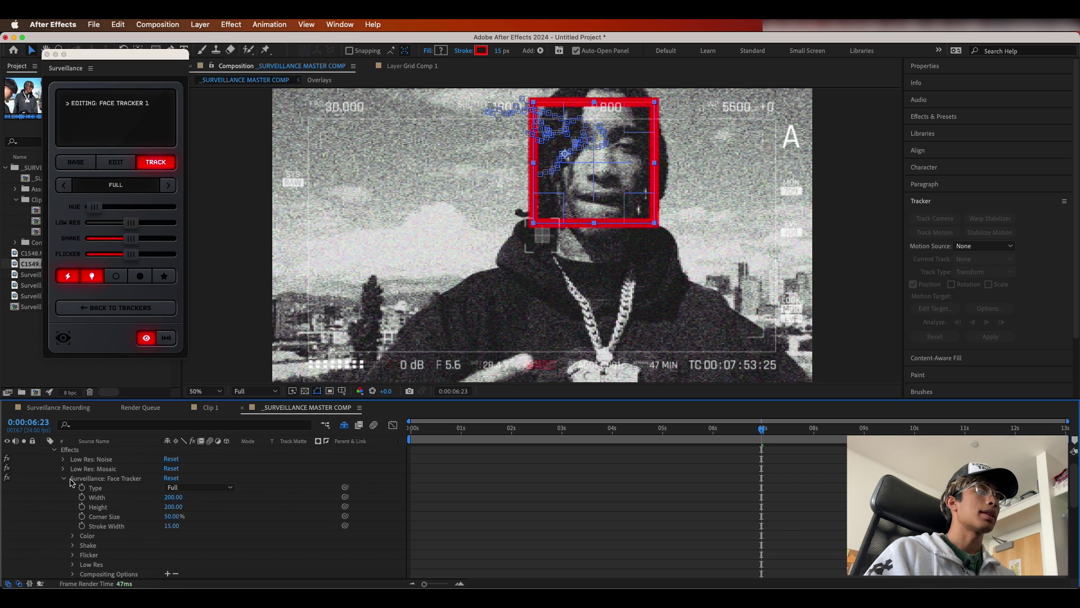
# Step: Set the Stroke Width of the Surveillance: Face Tracker effect to 4.20
pyautogui.click(64, 479)
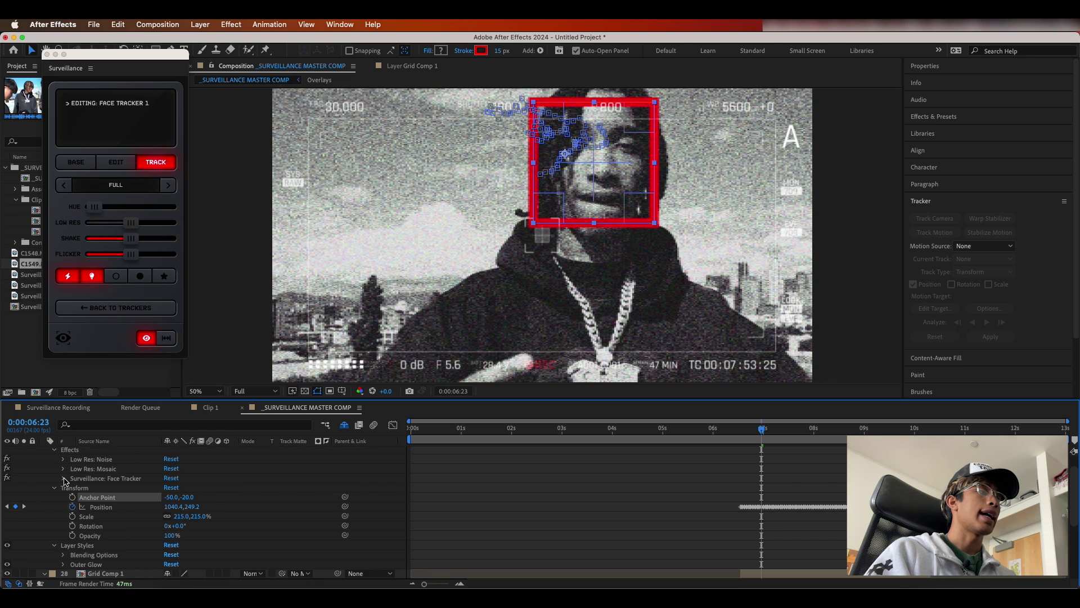
pyautogui.click(65, 479)
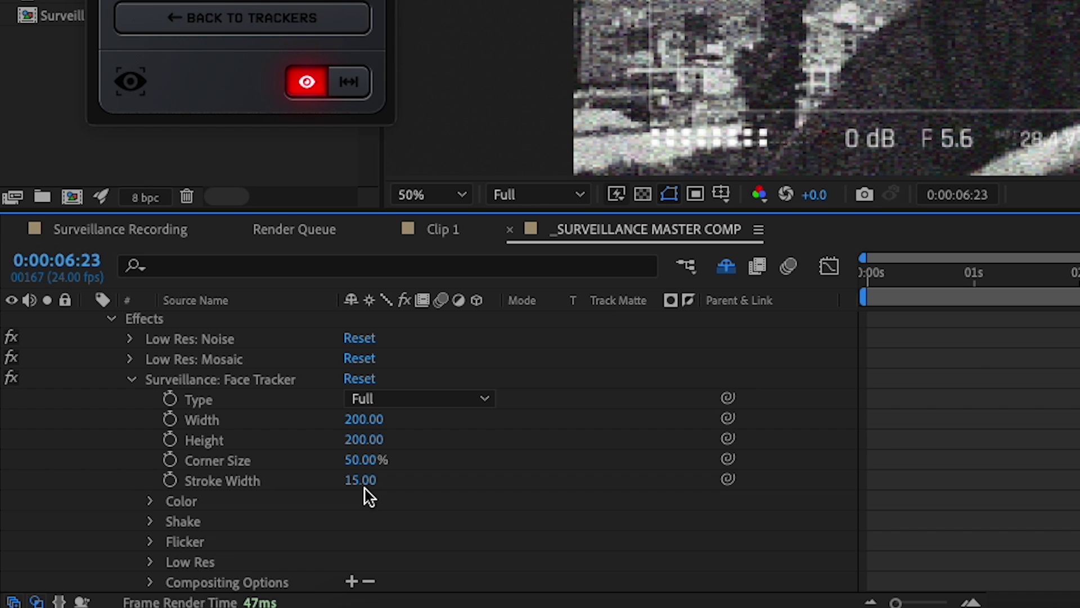
pyautogui.moveTo(173, 527); pyautogui.dragTo(112, 532)
pyautogui.moveTo(234, 494); pyautogui.dragTo(248, 489)
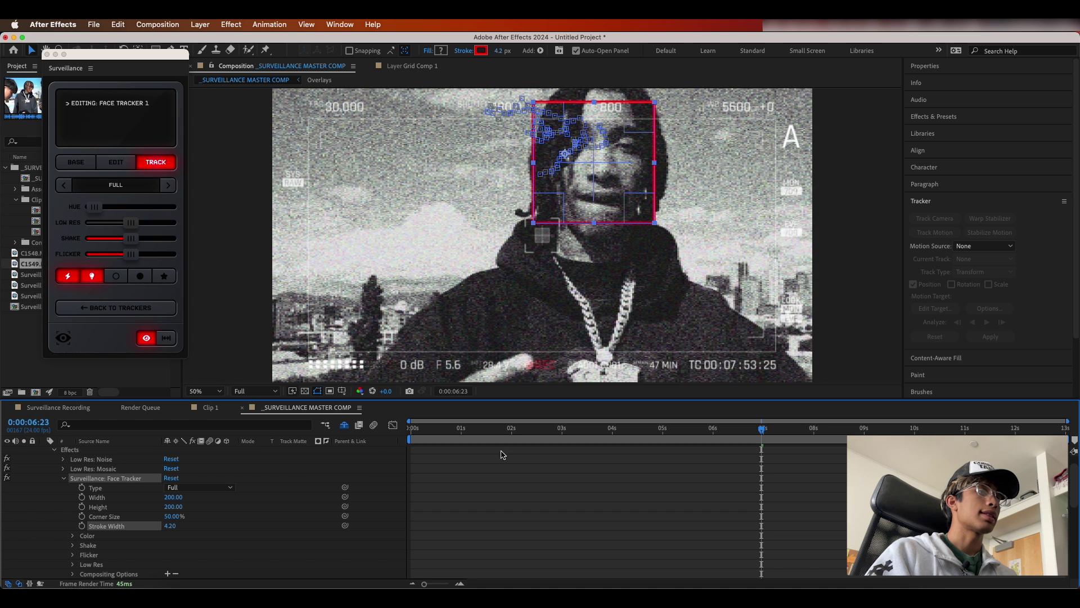
# Step: Keyframe the face tracker's Scale, holding 215% at 0:00:07:13 and reaching 295% at 0:00:08:18
pyautogui.moveTo(714, 438); pyautogui.dragTo(790, 438)
pyautogui.press('space')
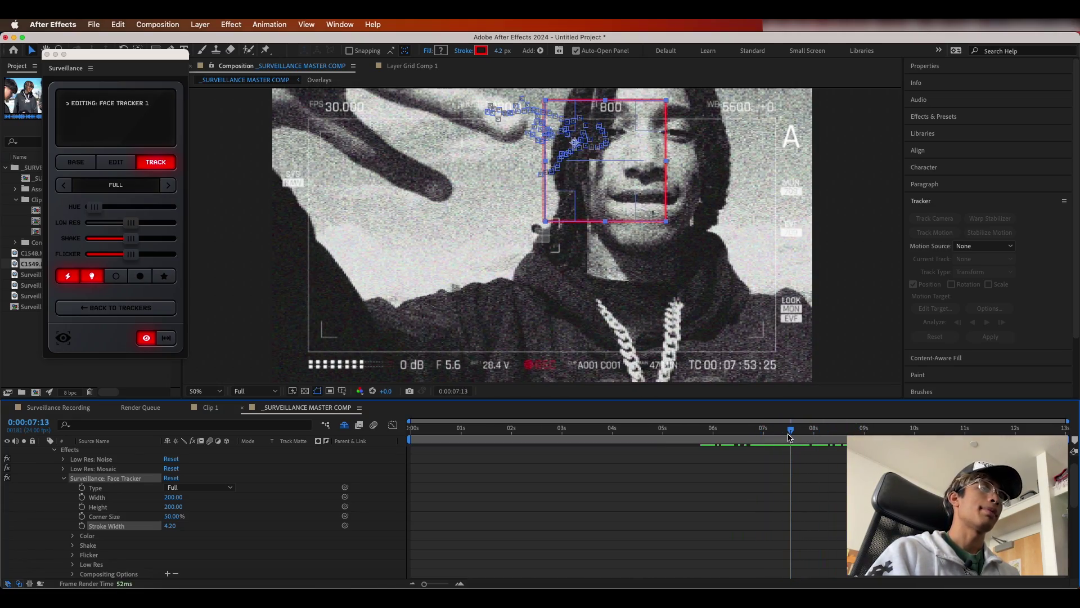
pyautogui.click(63, 478)
pyautogui.click(72, 516)
pyautogui.press('space')
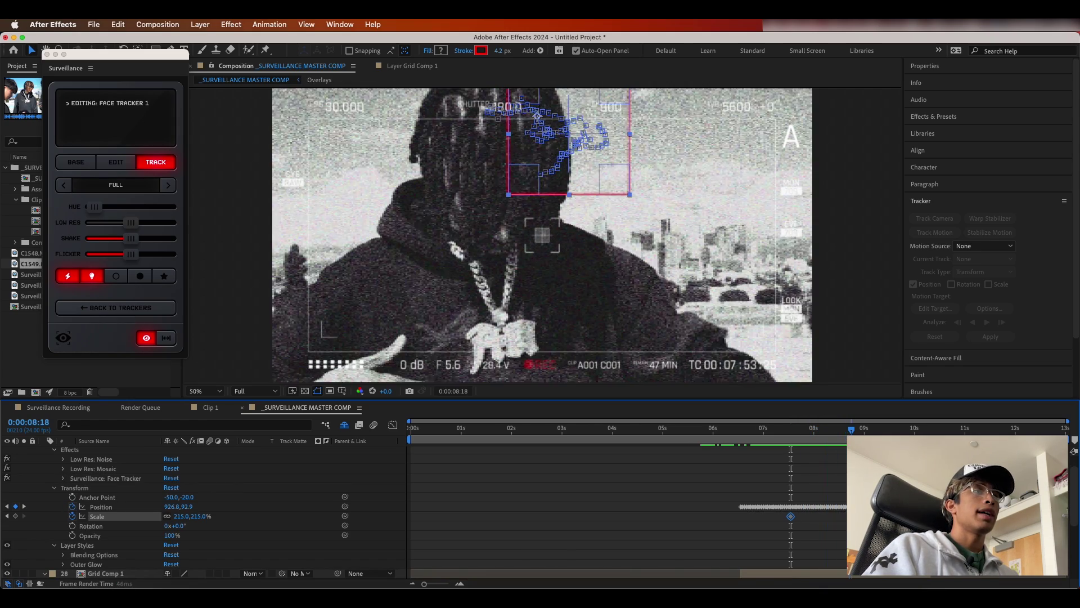
pyautogui.press('space')
pyautogui.moveTo(183, 518); pyautogui.dragTo(221, 509)
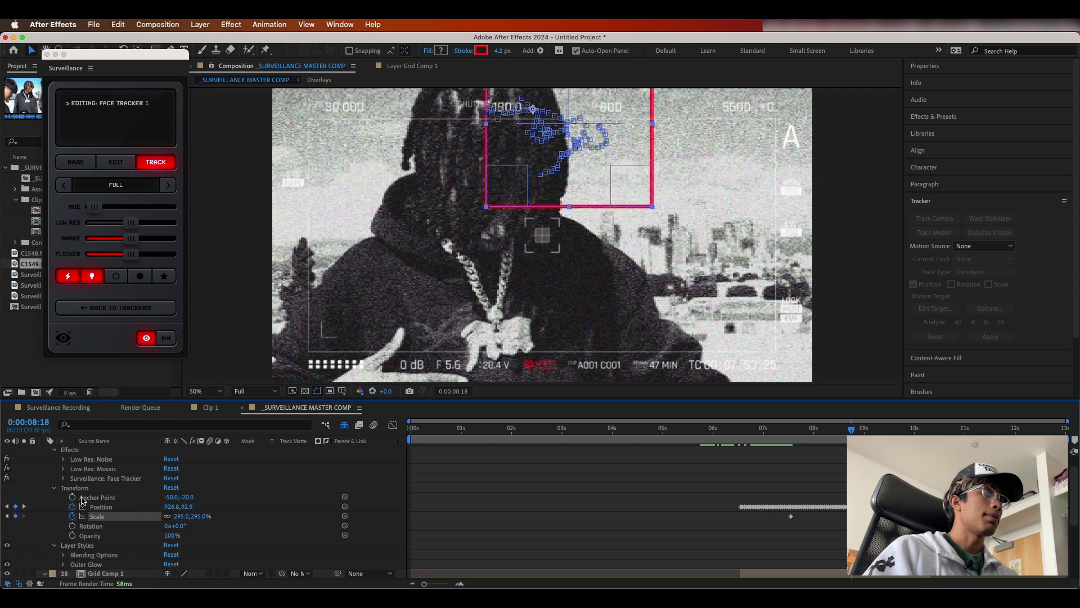
# Step: Keyframe the face tracker's Anchor Point at -50, -20 on 0:00:07:13 and at 46, -92 on 0:00:08:18
pyautogui.moveTo(806, 431); pyautogui.dragTo(791, 438)
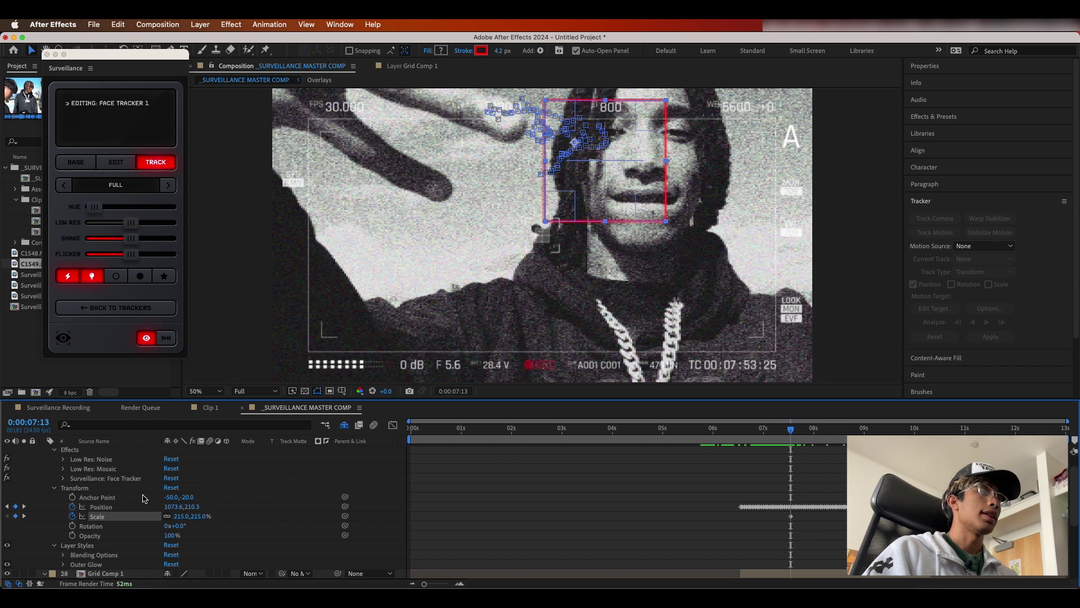
pyautogui.click(72, 497)
pyautogui.press('k')
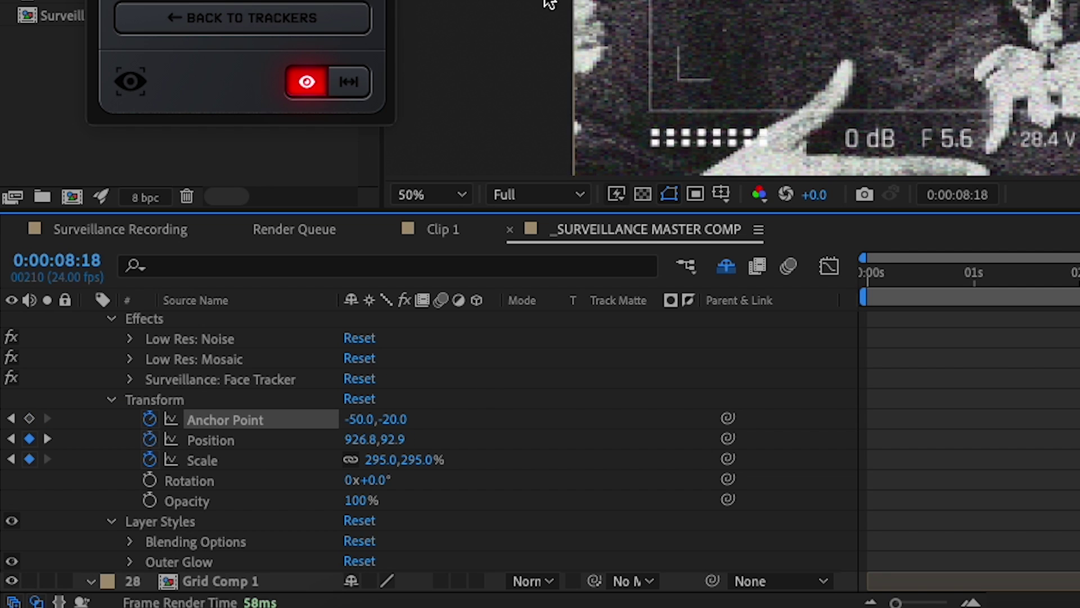
pyautogui.moveTo(366, 421); pyautogui.dragTo(481, 423)
pyautogui.moveTo(392, 420); pyautogui.dragTo(306, 420)
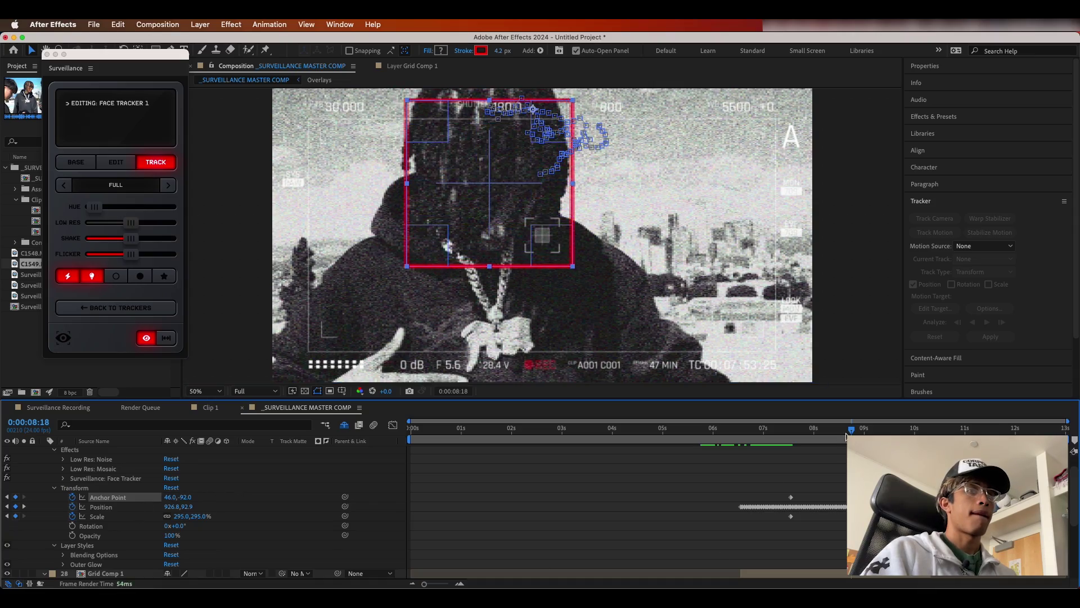
# Step: Add an Anchor Point keyframe at 0:00:08:02 that moves the box back over the face, and play back the tracking
pyautogui.moveTo(846, 437); pyautogui.dragTo(818, 433)
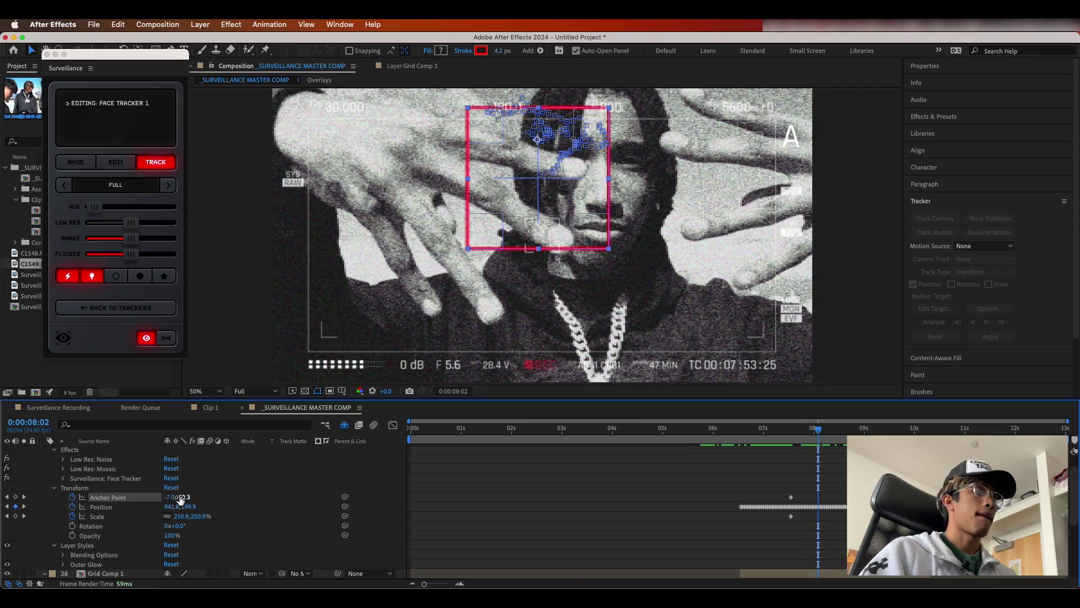
pyautogui.moveTo(178, 498); pyautogui.dragTo(133, 499)
pyautogui.moveTo(817, 432); pyautogui.dragTo(744, 442)
pyautogui.press('space')
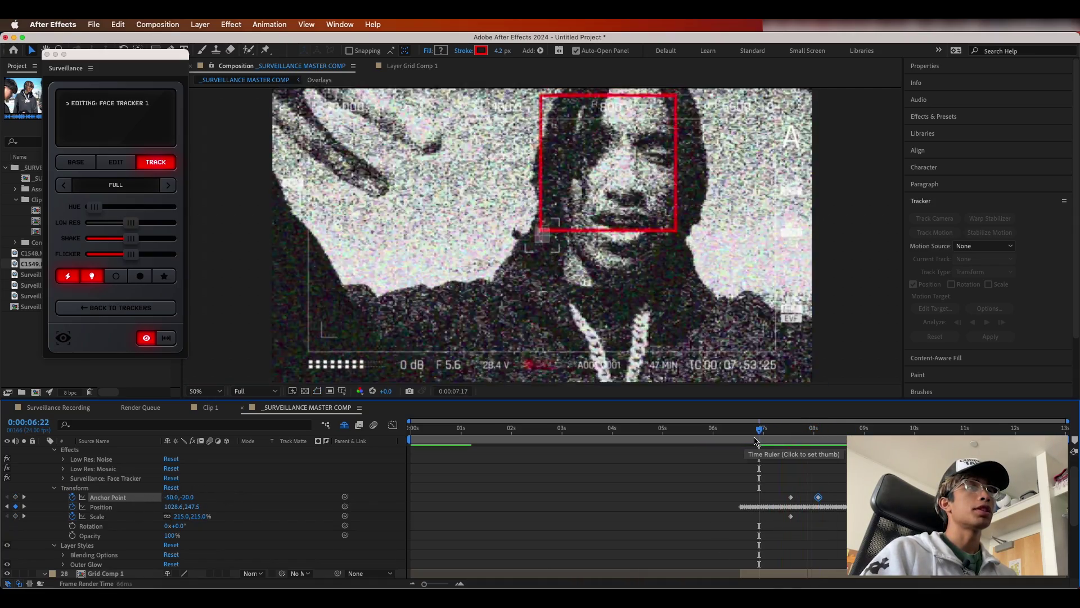
pyautogui.moveTo(851, 429); pyautogui.dragTo(781, 431)
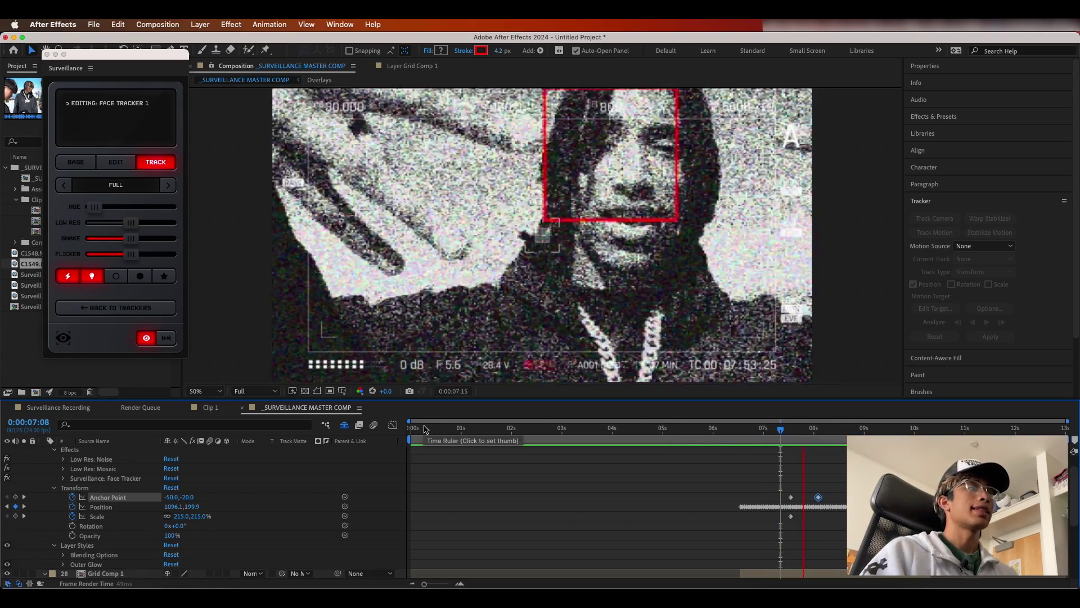
pyautogui.press('space')
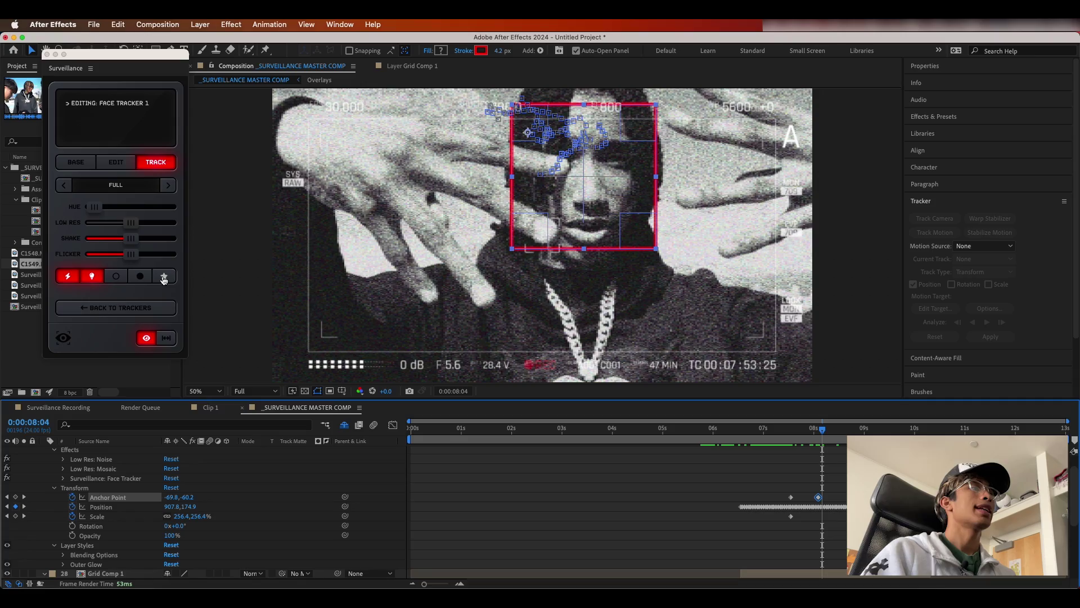
# Step: Enable the face tracker's star effect in the Surveillance plugin and play back and scrub the clip to check the look
pyautogui.click(164, 277)
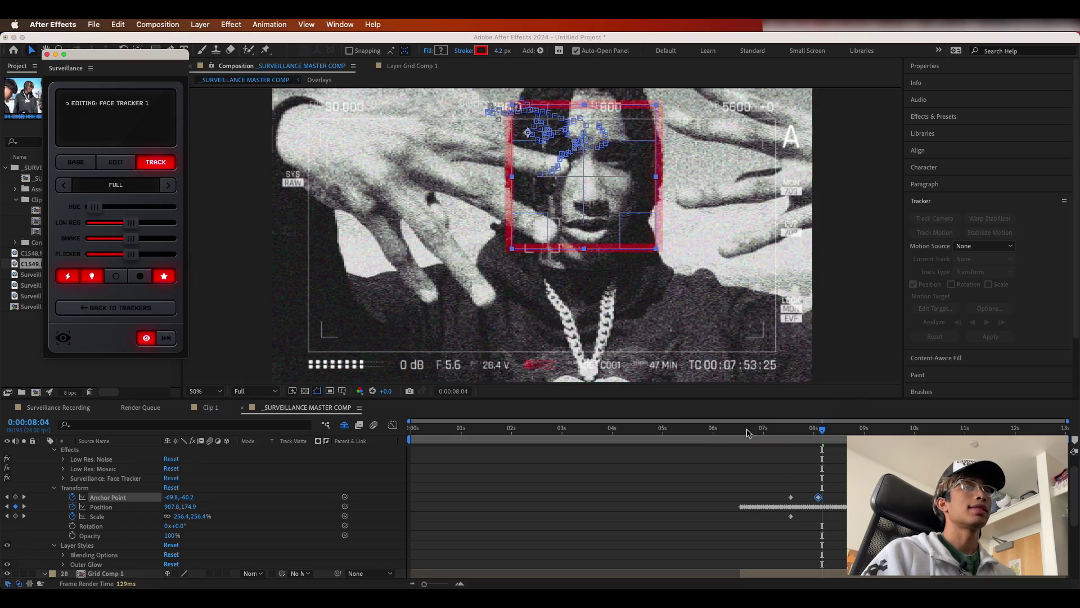
pyautogui.moveTo(821, 423); pyautogui.dragTo(765, 431)
pyautogui.press('space')
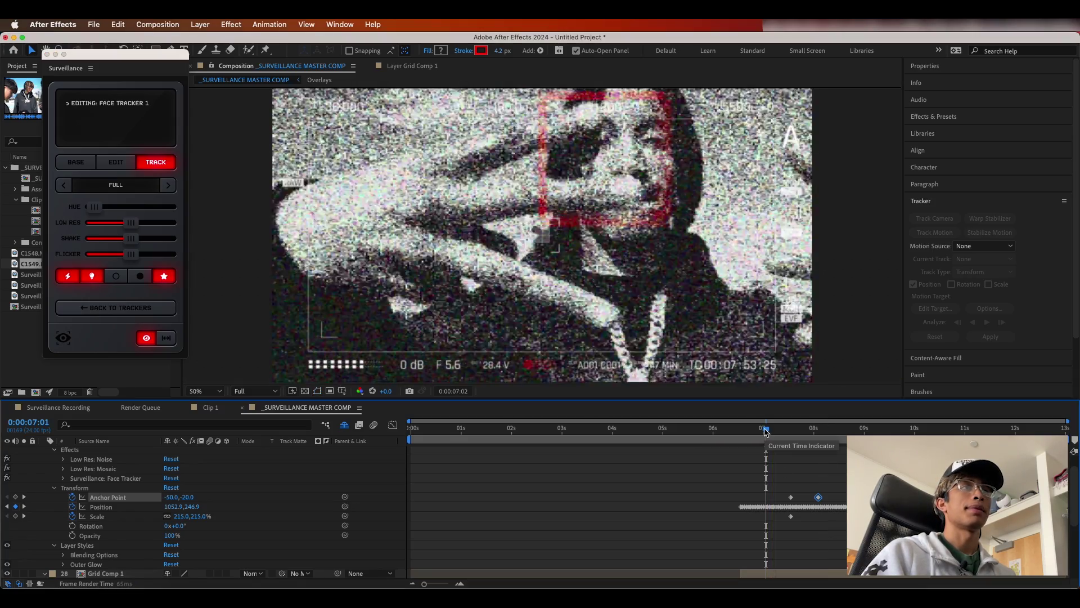
pyautogui.press('space')
pyautogui.press('space')
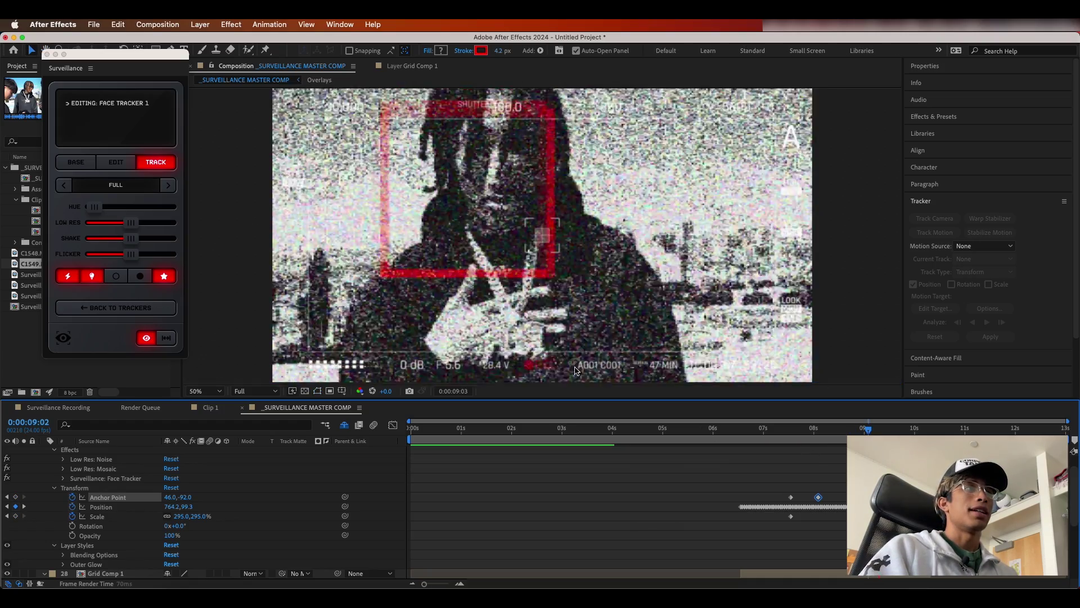
pyautogui.press('space')
pyautogui.moveTo(927, 431); pyautogui.dragTo(835, 430)
pyautogui.press('pageup')
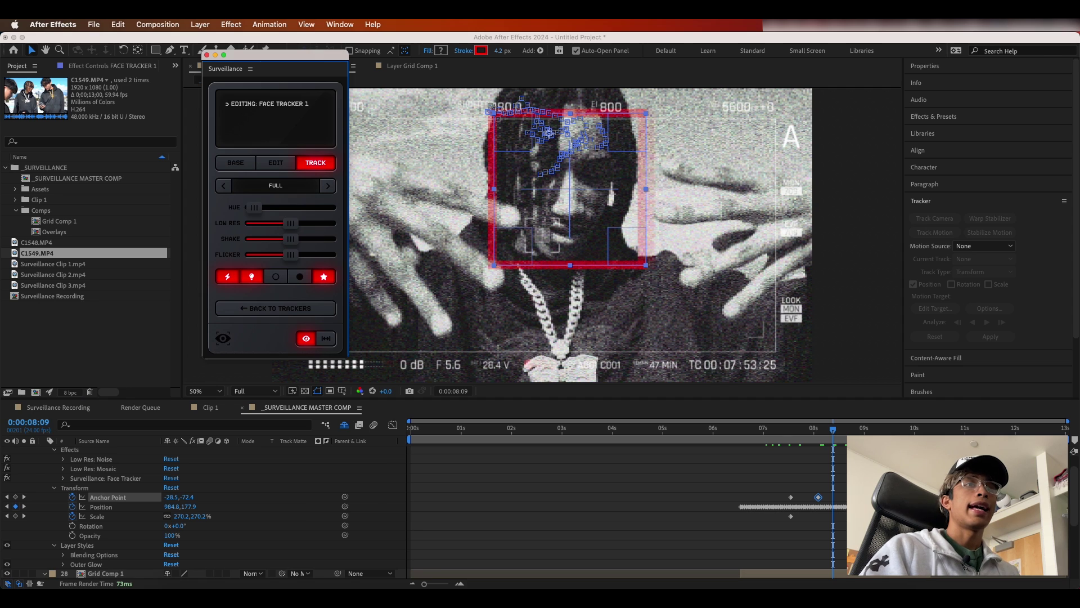
pyautogui.moveTo(832, 430); pyautogui.dragTo(846, 429)
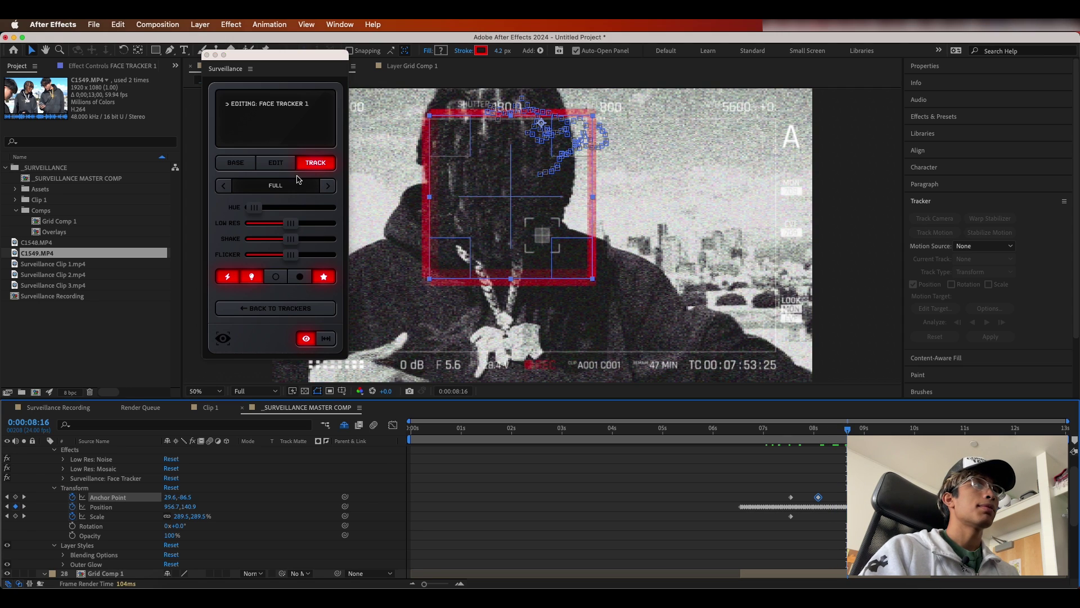
# Step: Finish the surveillance look from the plugin's edit stage and name the final composition Clip 2
pyautogui.click(288, 162)
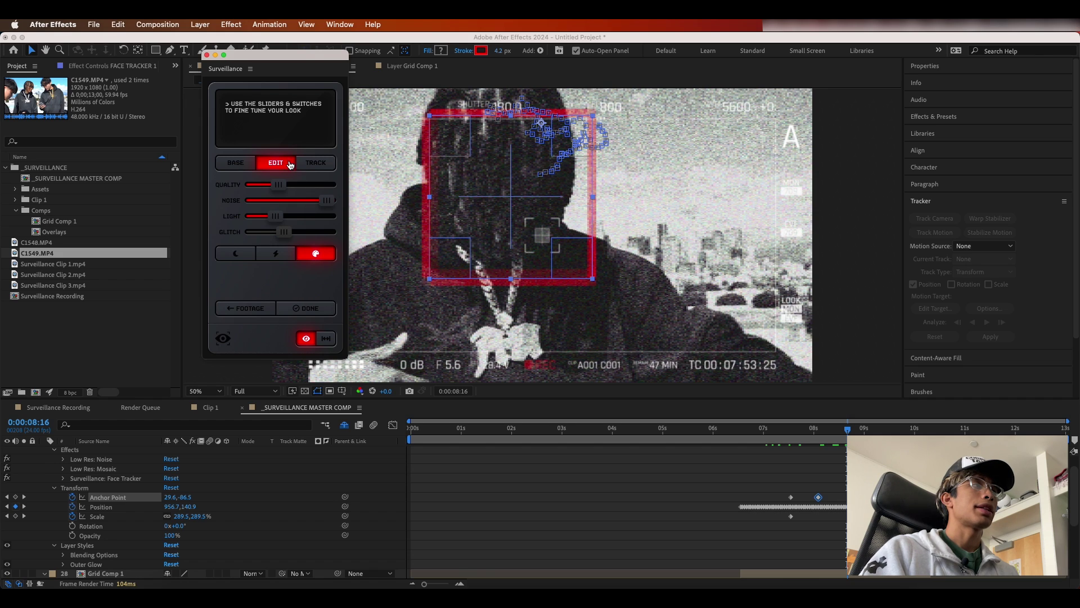
pyautogui.click(307, 309)
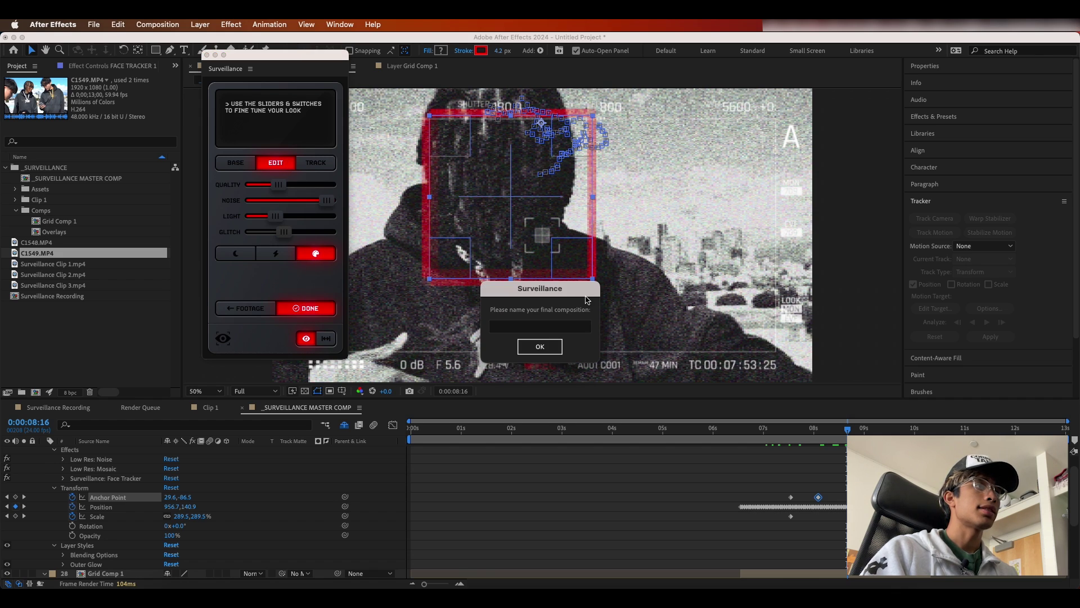
pyautogui.click(544, 326)
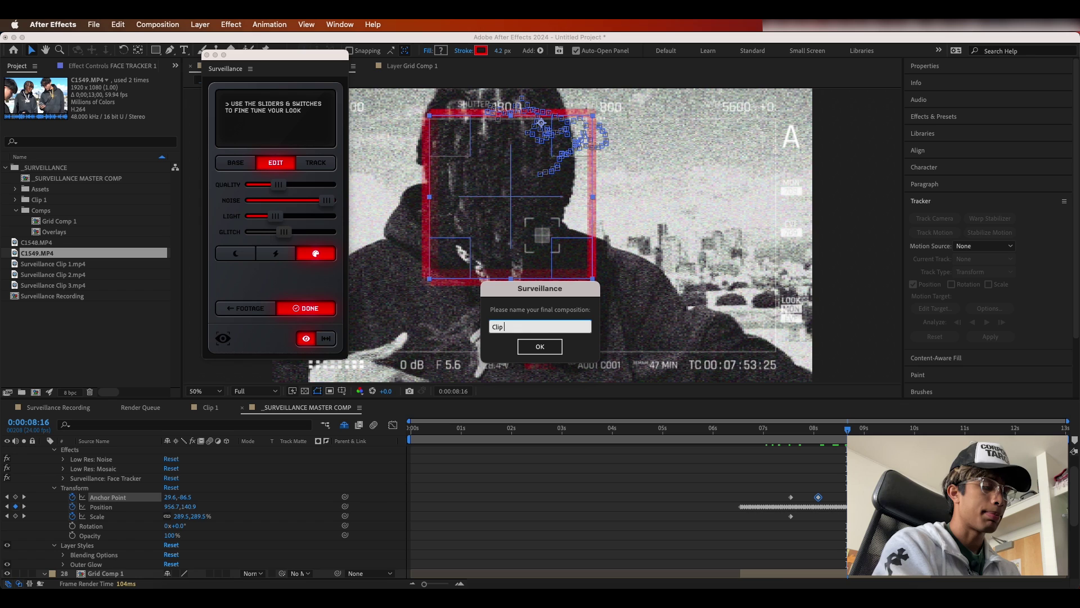
pyautogui.write('Clip 2')
pyautogui.press('Return')
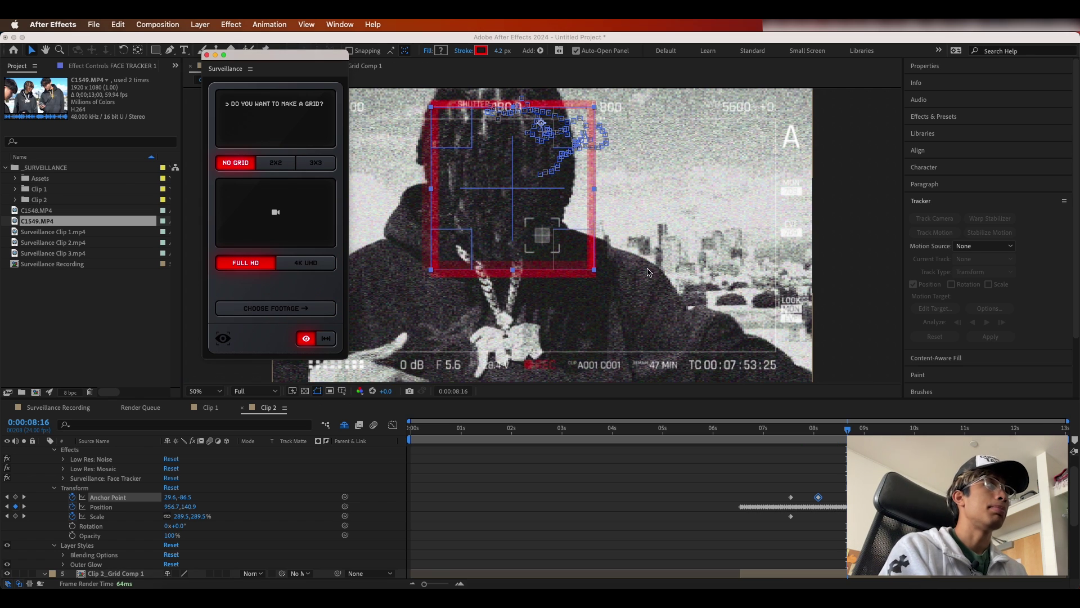
# Step: Add the finished Clip 2 composition to the Surveillance Recording timeline as a layer directly above C1549.MP4
pyautogui.click(57, 407)
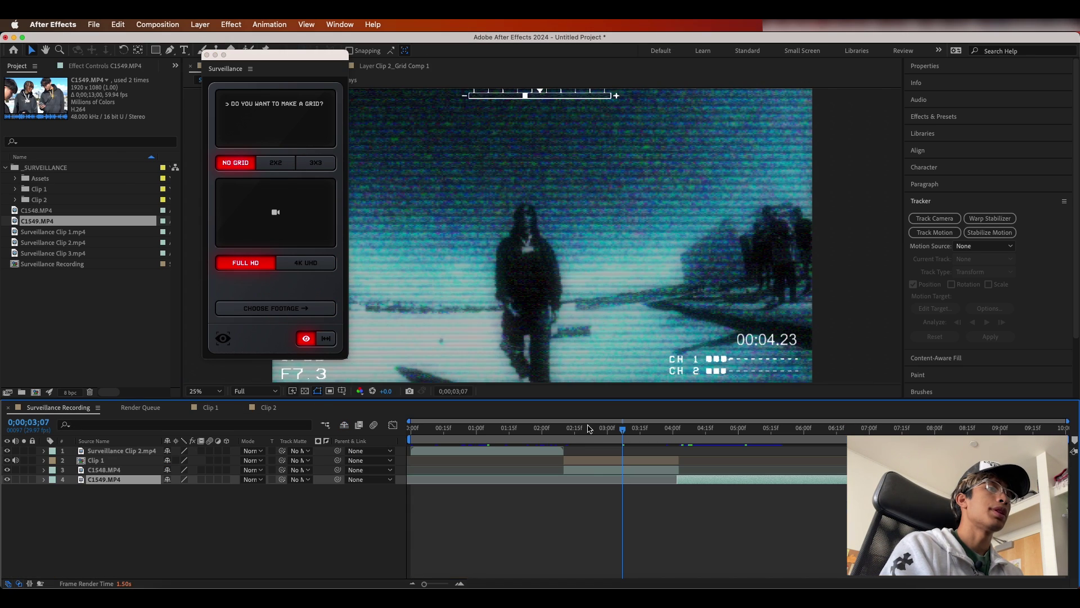
pyautogui.moveTo(693, 425); pyautogui.dragTo(731, 427)
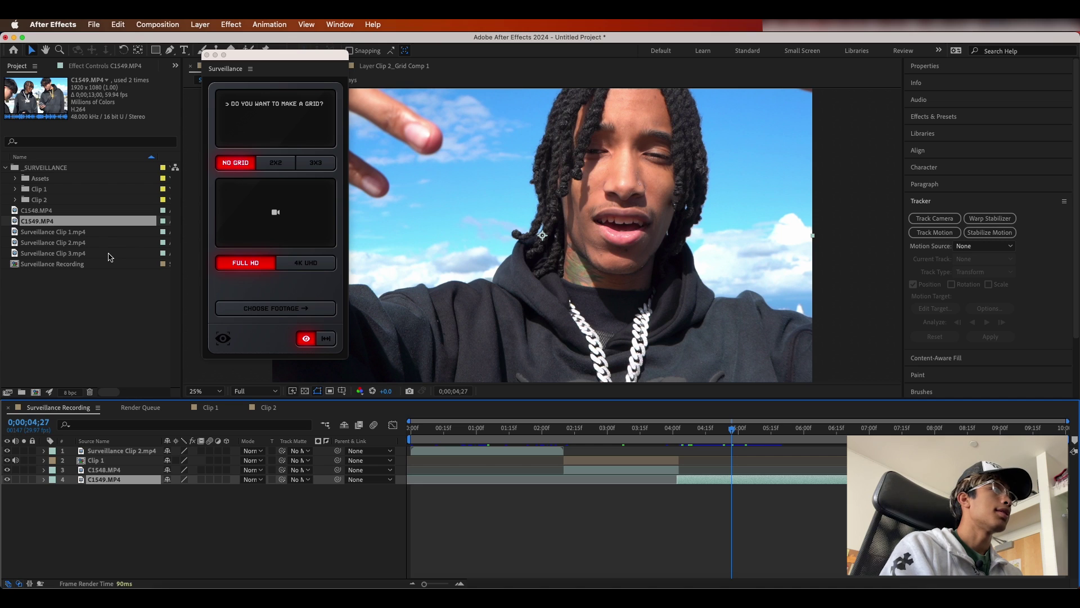
pyautogui.click(15, 200)
pyautogui.moveTo(54, 210); pyautogui.dragTo(819, 483)
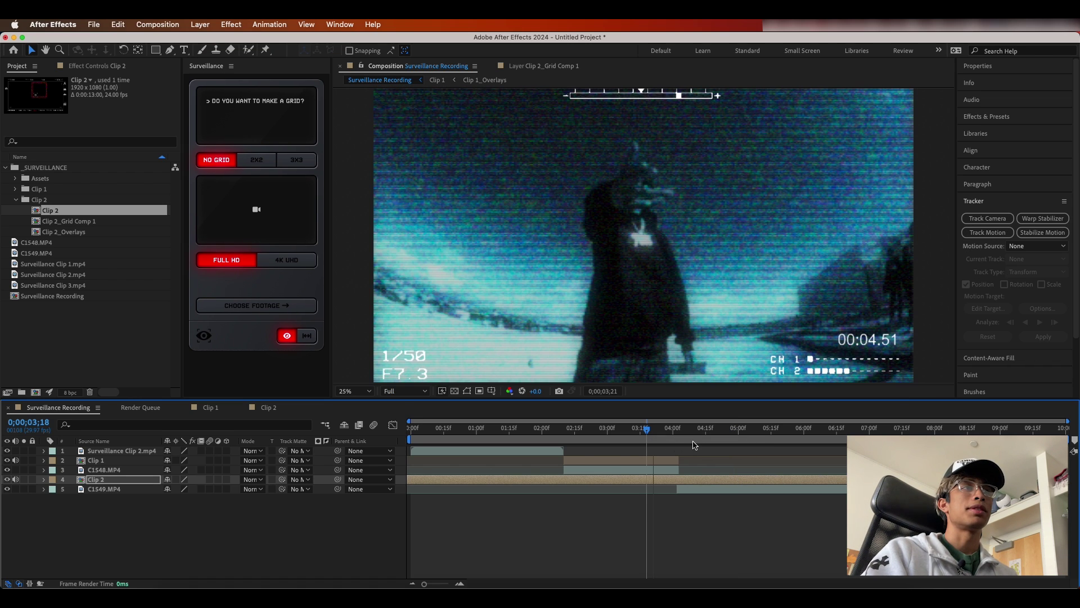
# Step: At 0;00;01;02, select the Surveillance Clip 2.mp4 layer and choose a 2x2 grid for the new surveillance look
pyautogui.moveTo(649, 431); pyautogui.dragTo(480, 430)
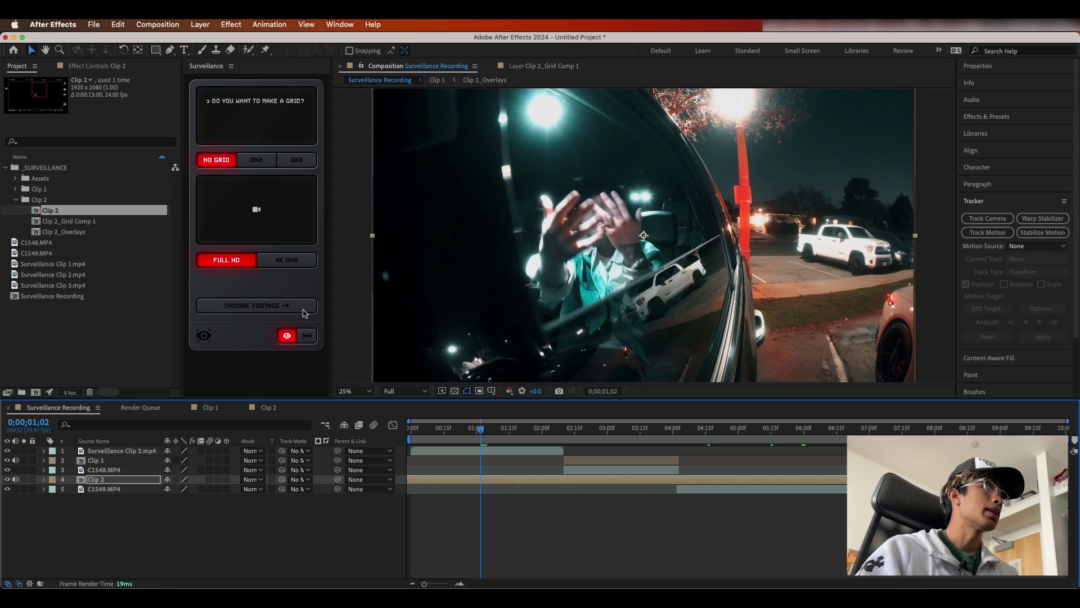
pyautogui.click(487, 453)
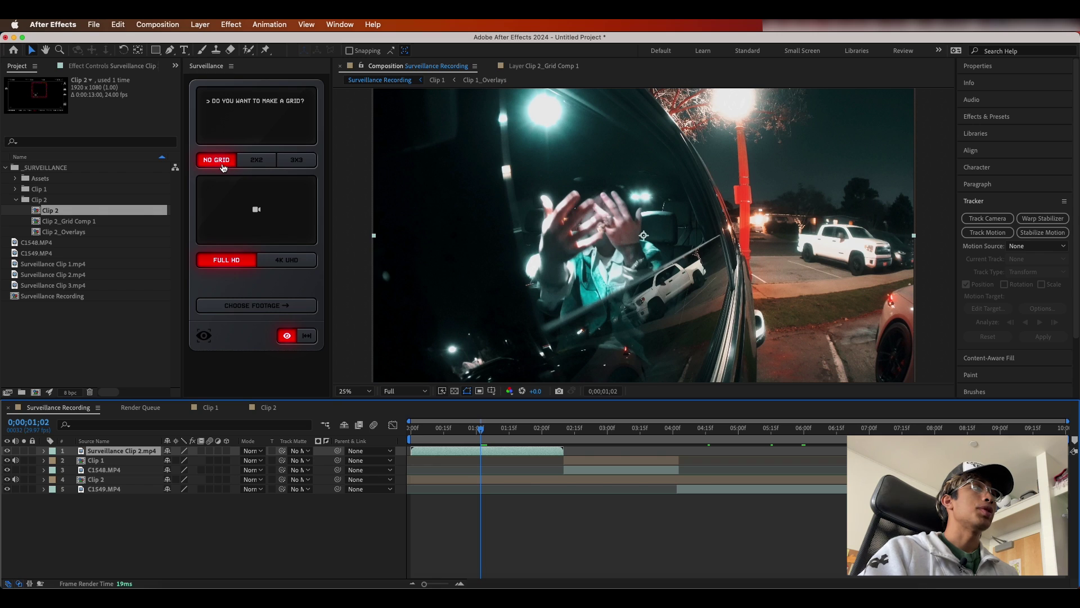
pyautogui.click(223, 167)
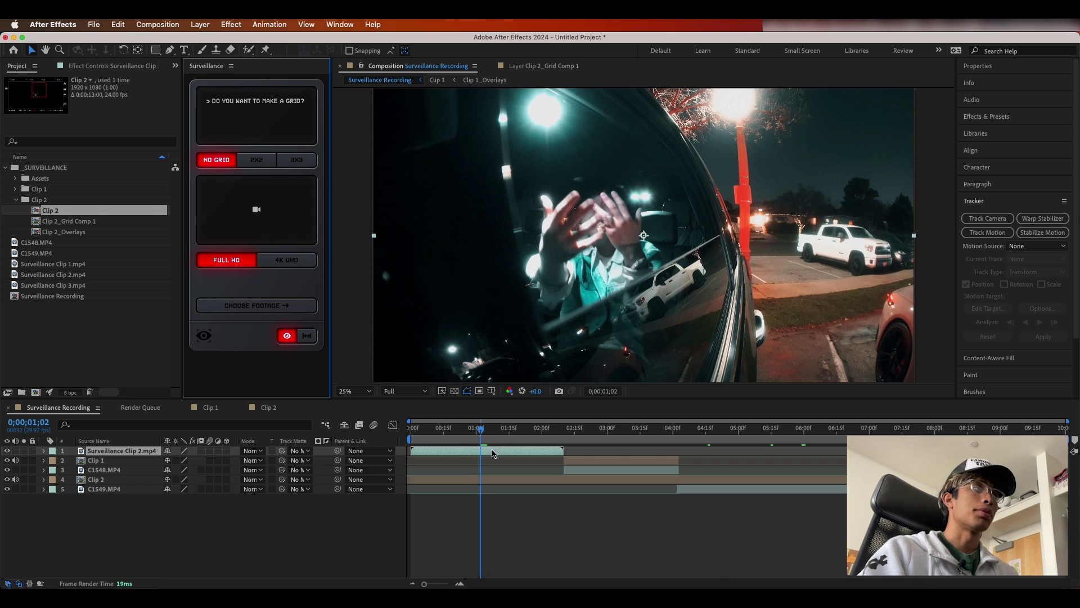
pyautogui.click(268, 166)
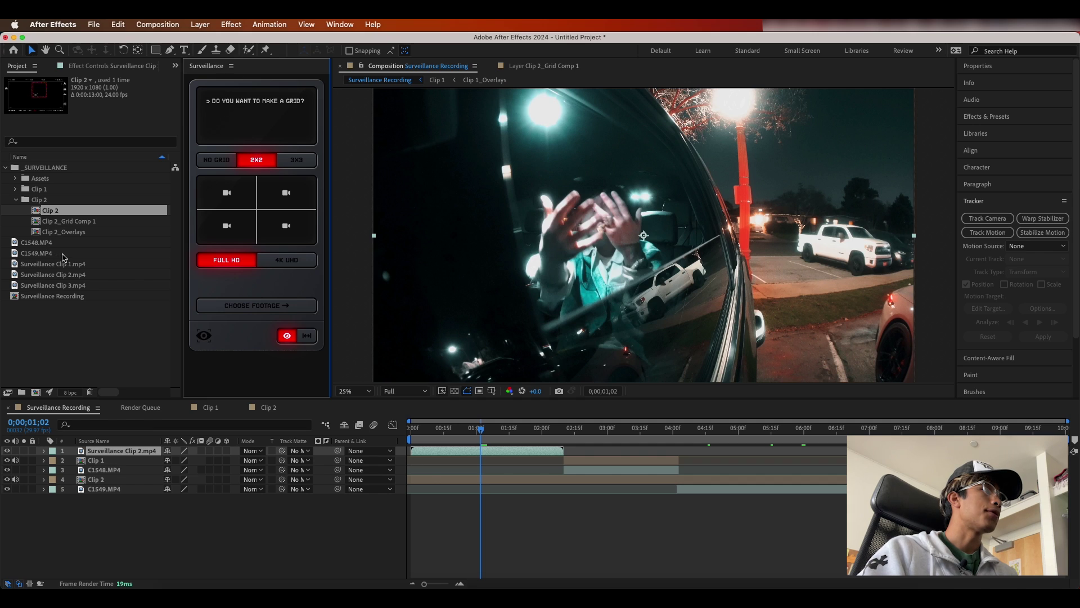
# Step: Look through the C1548, C1549 and Surveillance Clip footage thumbnails in the project to decide what fills the grid
pyautogui.click(60, 252)
pyautogui.click(59, 243)
pyautogui.click(59, 265)
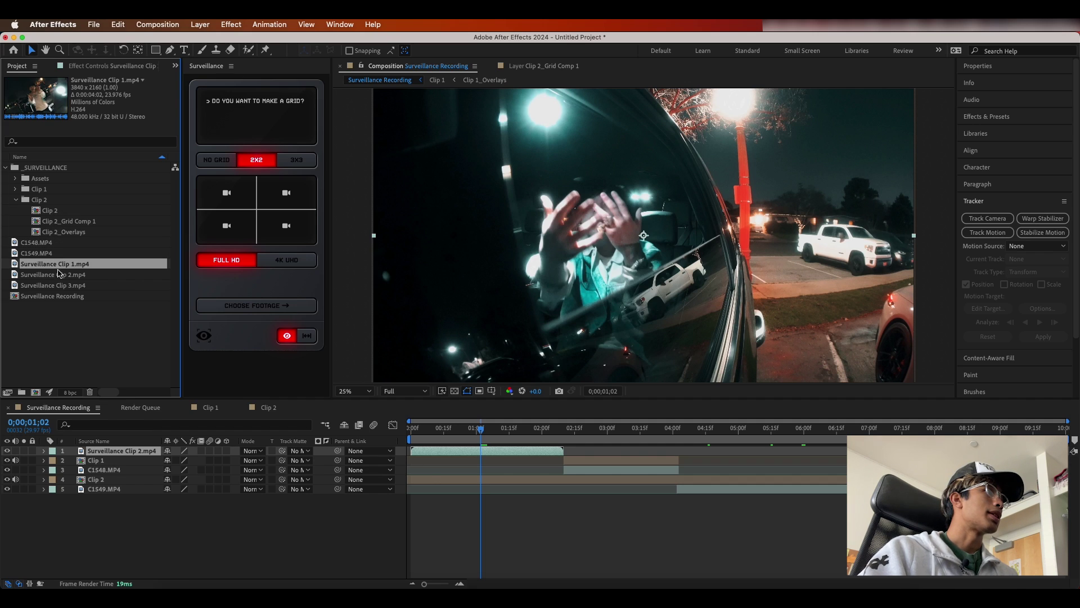
pyautogui.click(59, 274)
pyautogui.click(60, 255)
pyautogui.click(56, 275)
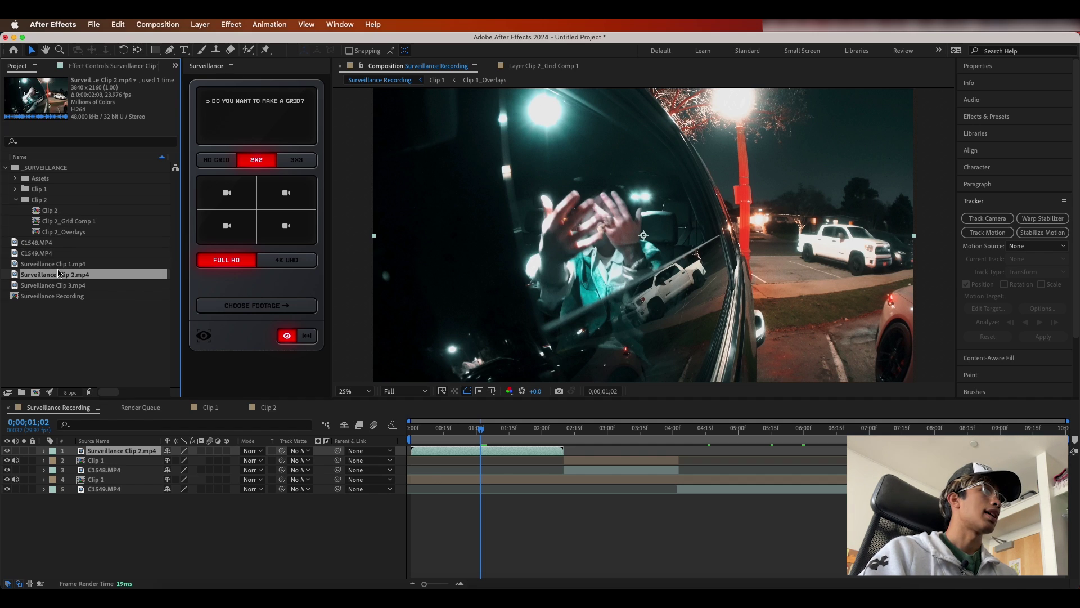
pyautogui.click(60, 265)
pyautogui.click(55, 234)
pyautogui.click(55, 245)
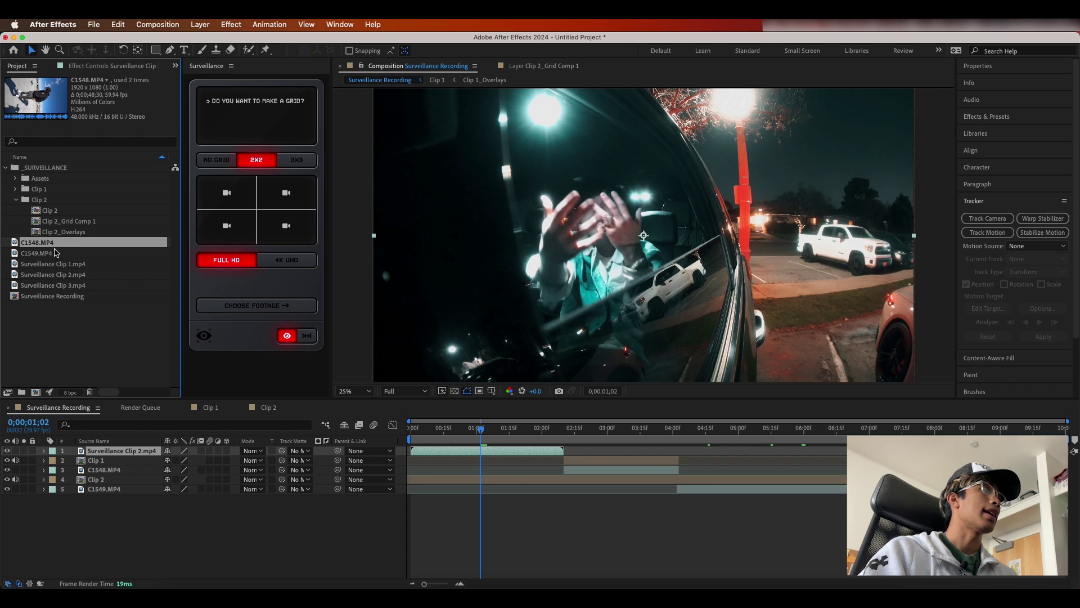
# Step: Load C1549.MP4 as the first footage of the 2x2 grid and continue to the footage stage
pyautogui.click(57, 254)
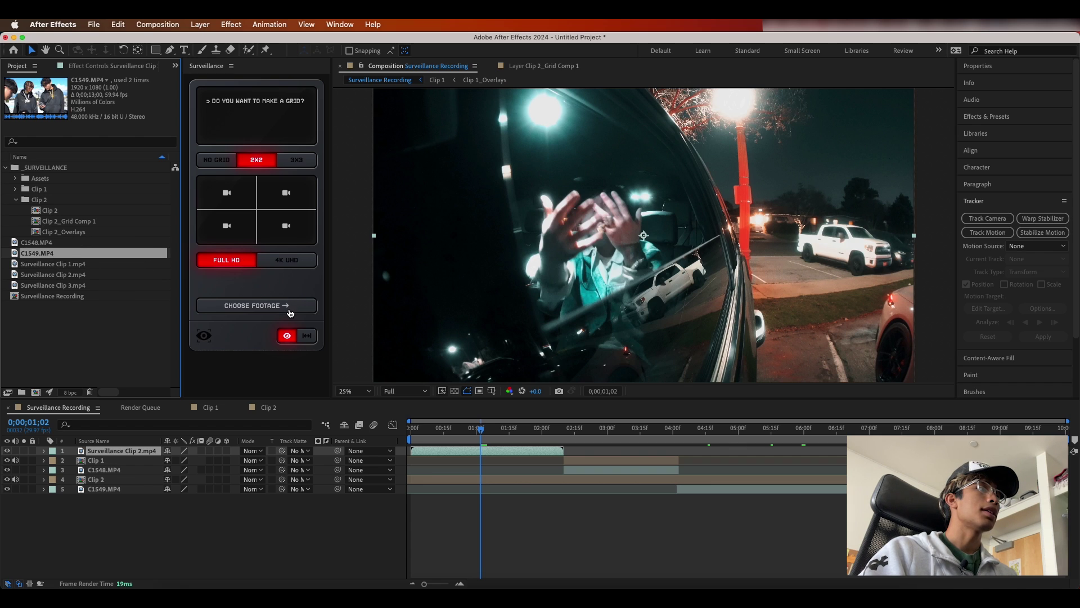
pyautogui.click(290, 306)
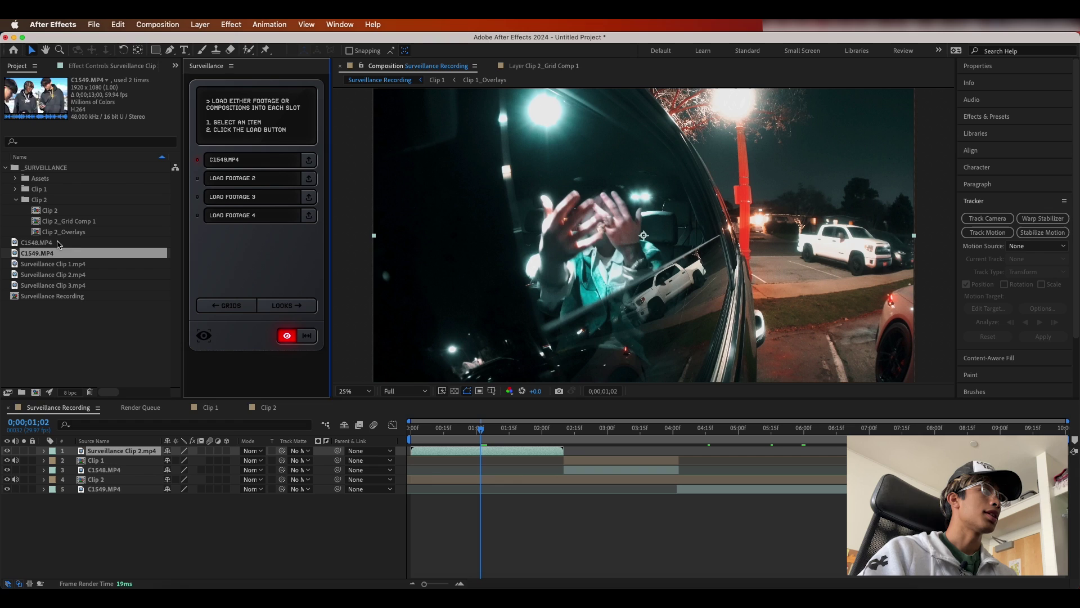
# Step: Try to load C1549.MP4 and the three Surveillance Clip files together starting from the second footage slot
pyautogui.click(58, 243)
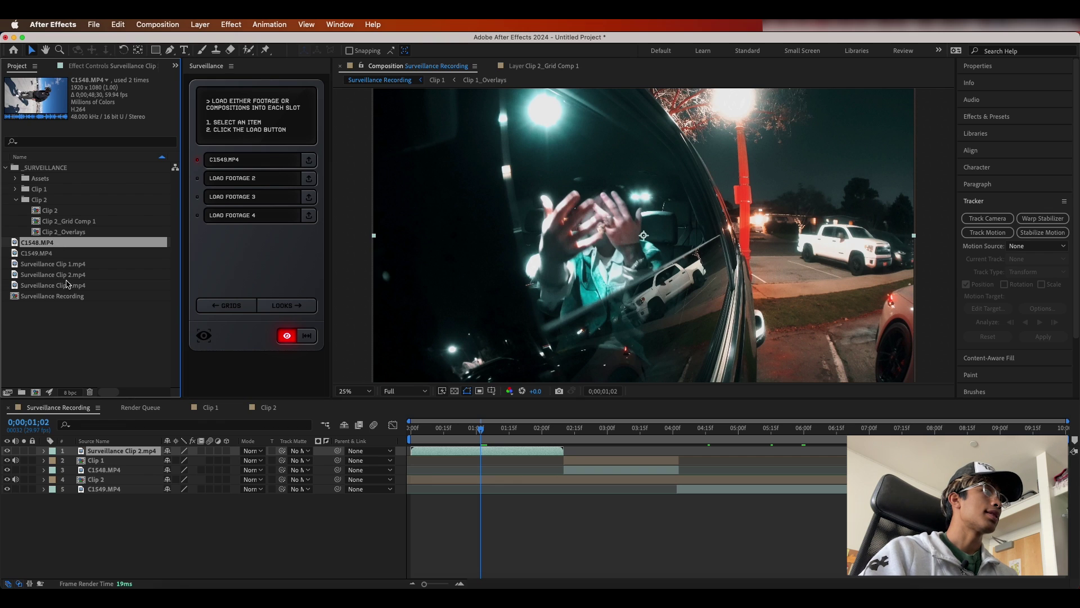
pyautogui.keyDown('shift'); pyautogui.click(66, 285); pyautogui.keyUp('shift')
pyautogui.keyDown('super'); pyautogui.click(57, 253); pyautogui.keyUp('super')
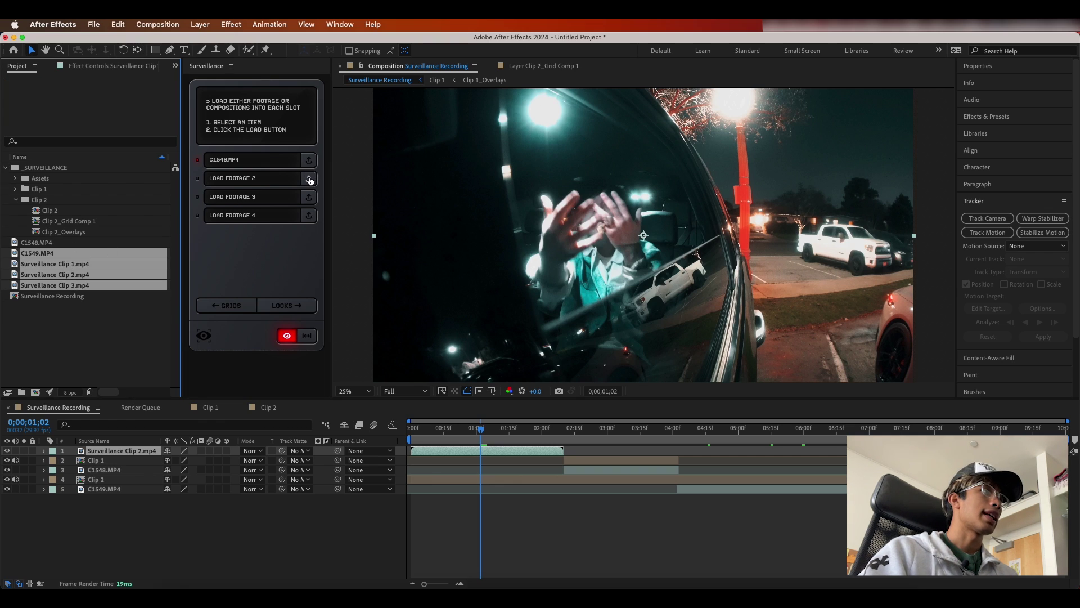
pyautogui.click(309, 179)
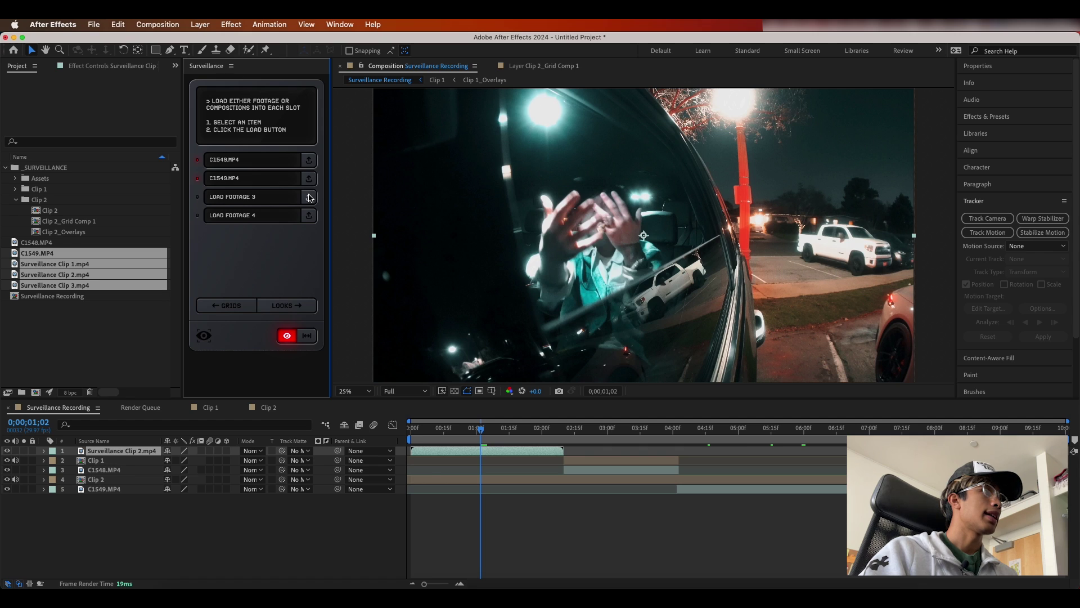
# Step: Load Surveillance Clip 1.mp4, Surveillance Clip 2.mp4 and Surveillance Clip 3.mp4 into footage slots 2, 3 and 4 respectively
pyautogui.click(85, 263)
pyautogui.click(309, 179)
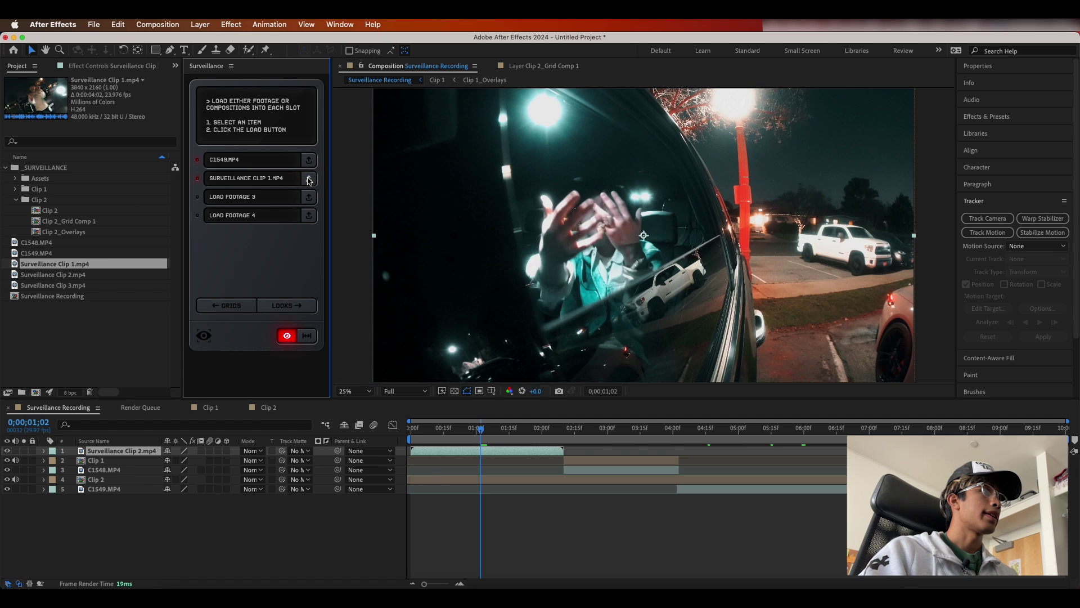
pyautogui.click(108, 275)
pyautogui.click(309, 196)
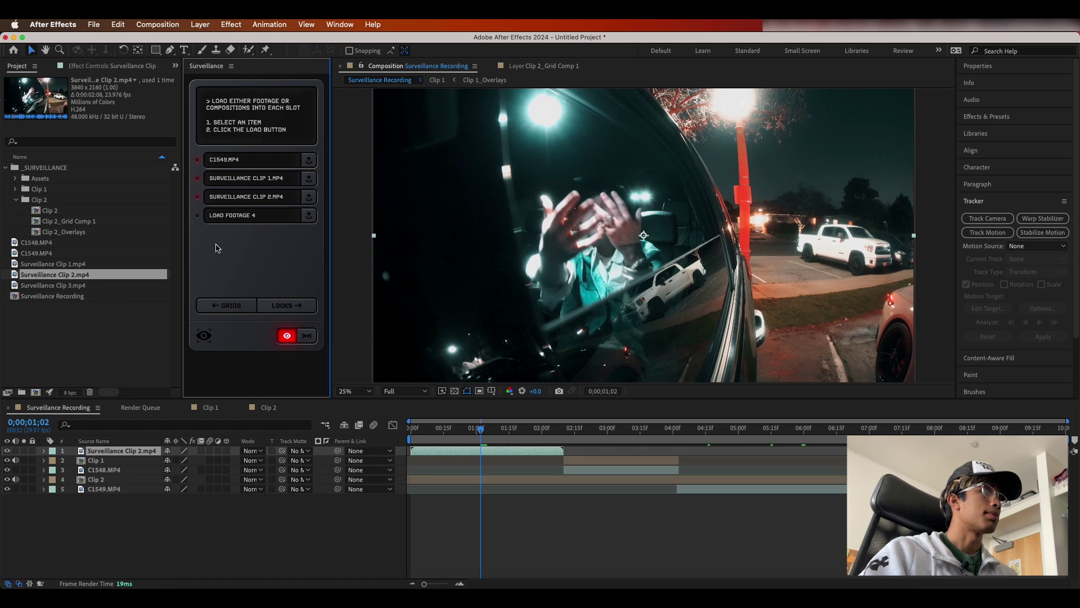
pyautogui.click(119, 286)
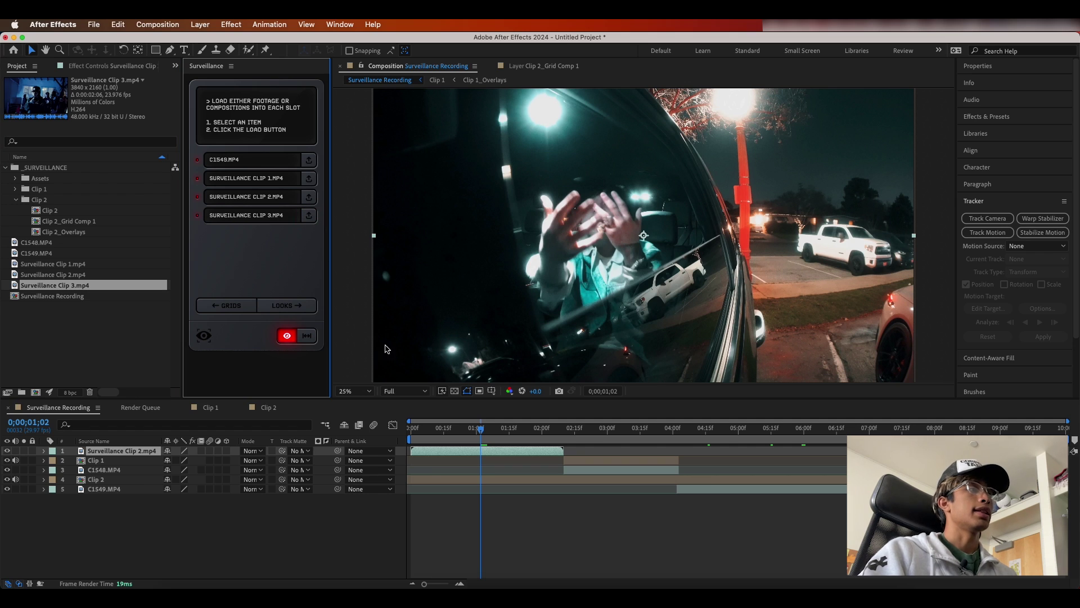
# Step: Continue to the looks stage with the four loaded clips and play a short preview of the grid
pyautogui.click(303, 309)
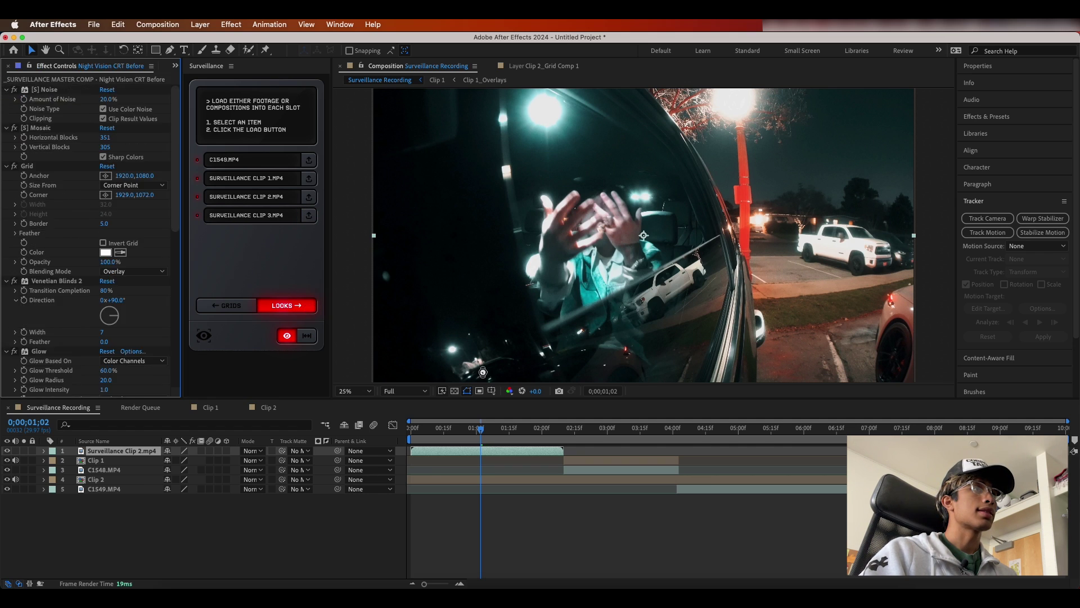
pyautogui.scroll(2, 652, 256)
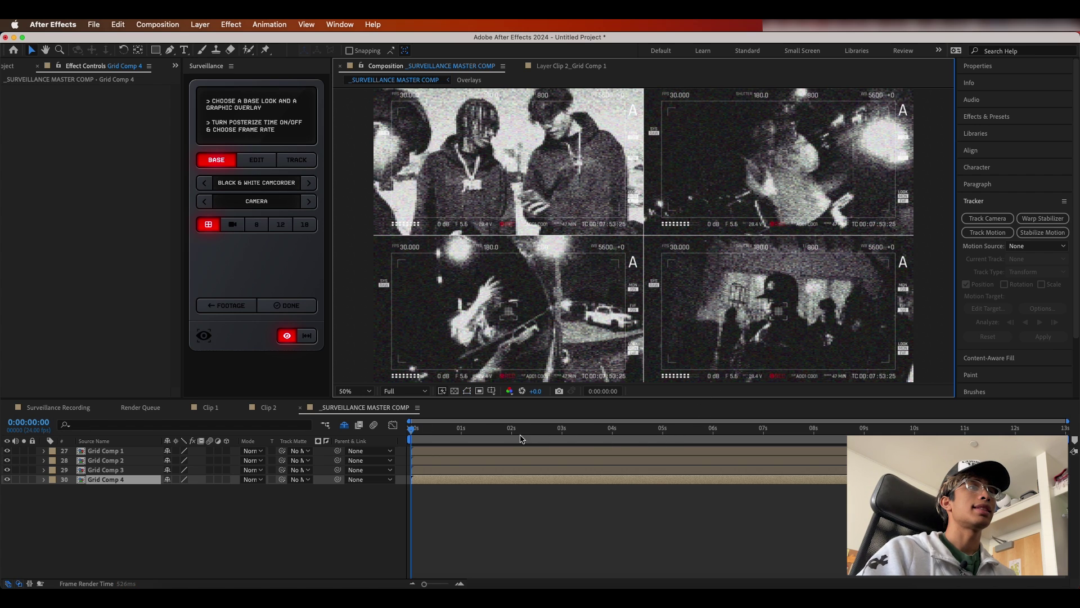
pyautogui.press('space')
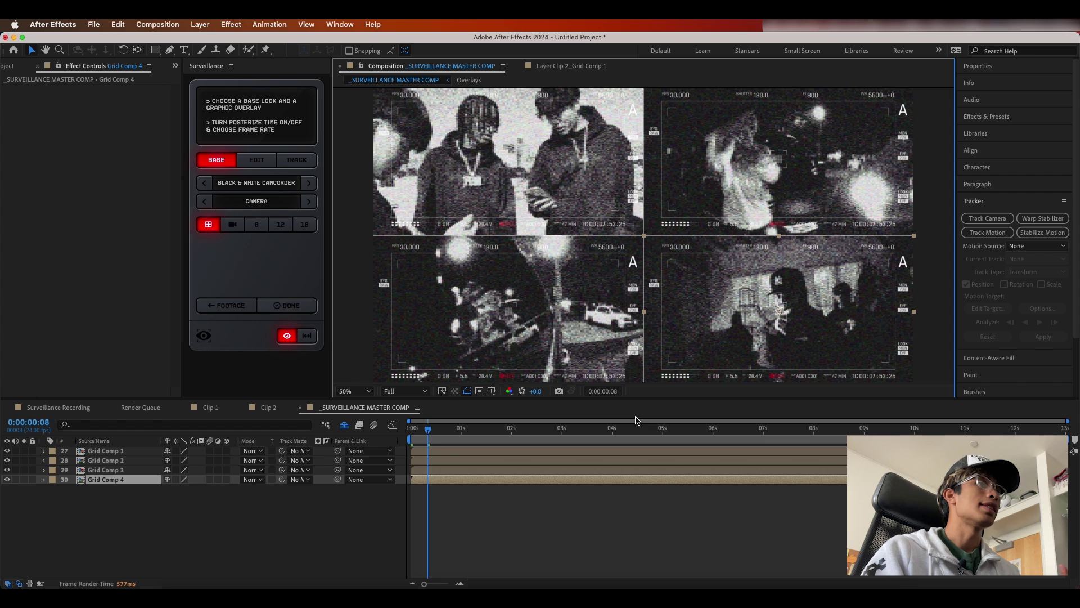
# Step: Try other base looks on the grid, including Intense CRT, Digital Synth 2 and Thermal, and go back to Black & White Camcorder
pyautogui.click(308, 183)
pyautogui.click(308, 184)
pyautogui.click(308, 183)
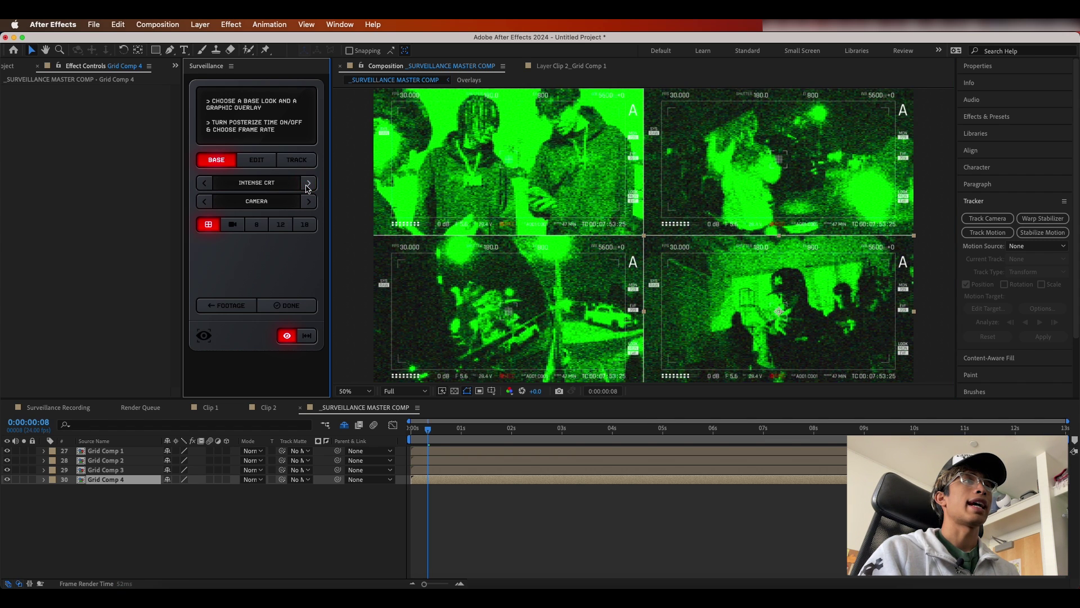
pyautogui.click(308, 183)
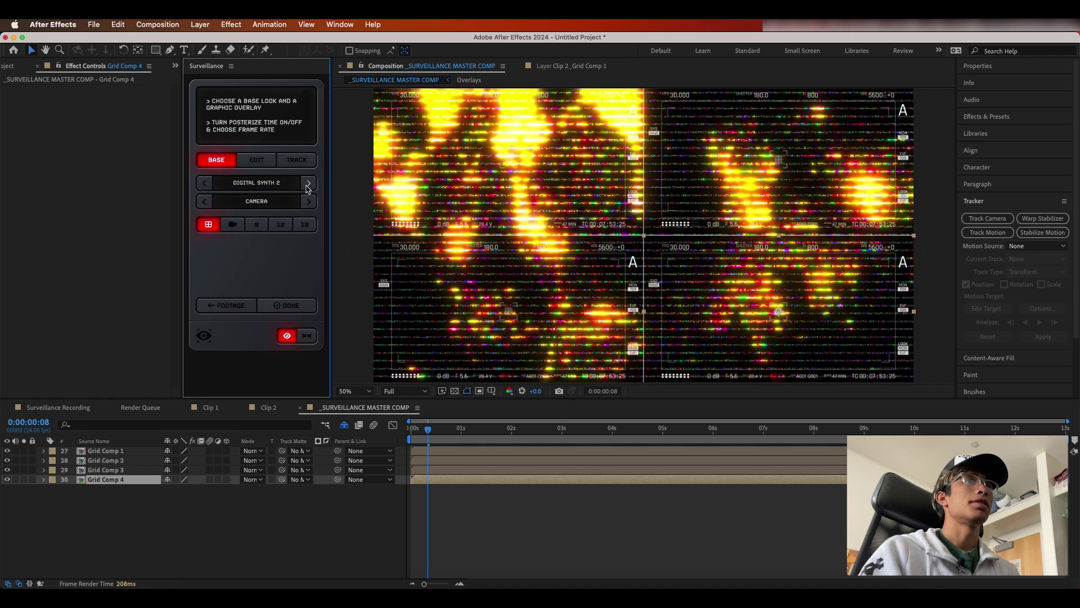
pyautogui.click(309, 184)
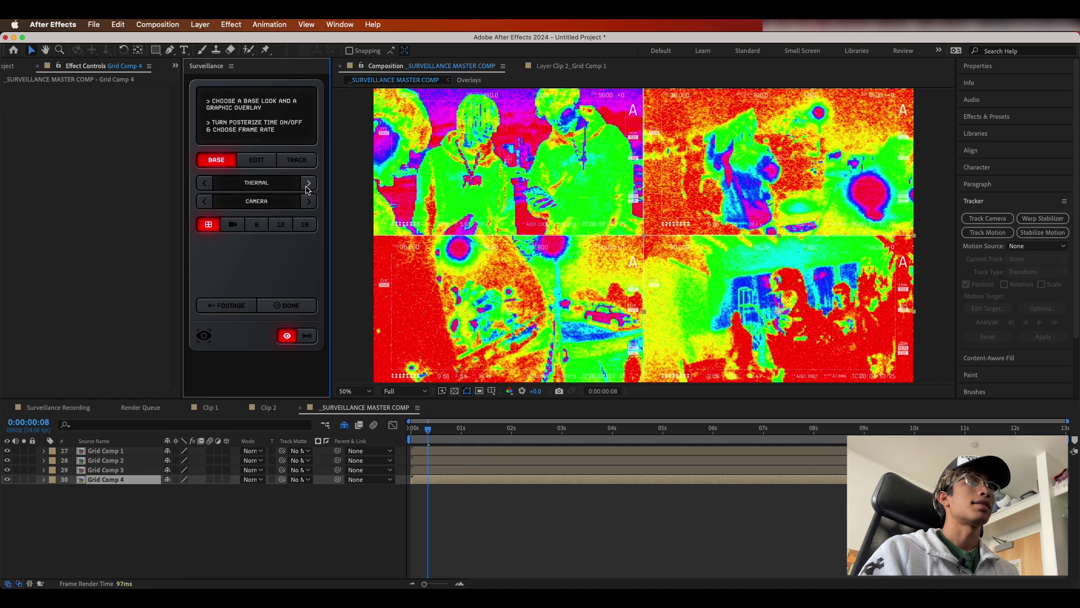
pyautogui.click(205, 182)
pyautogui.click(205, 182)
pyautogui.click(204, 182)
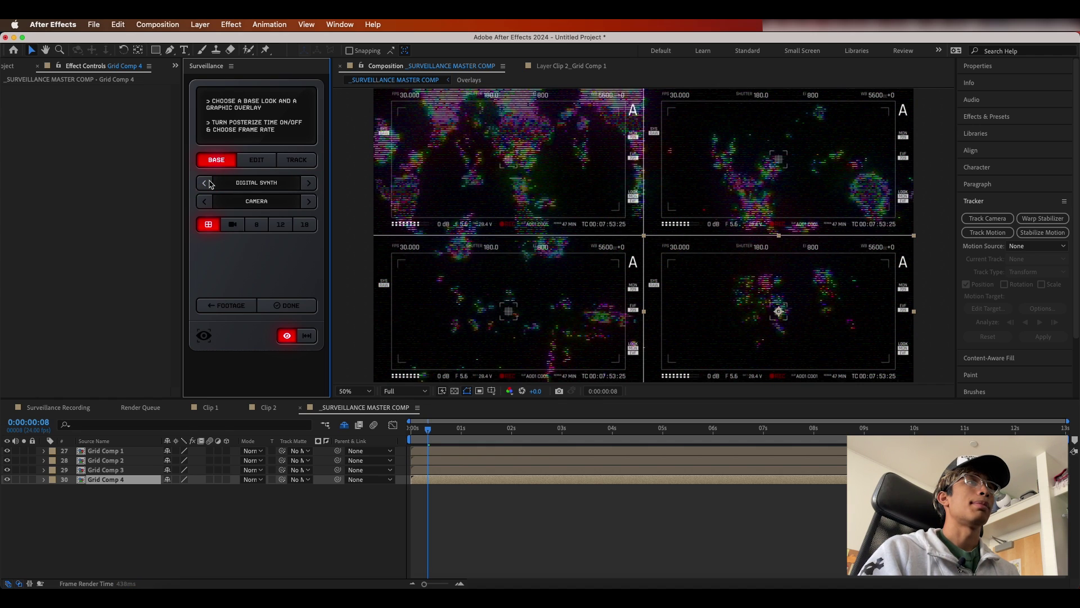
pyautogui.click(205, 183)
pyautogui.click(204, 183)
pyautogui.click(205, 182)
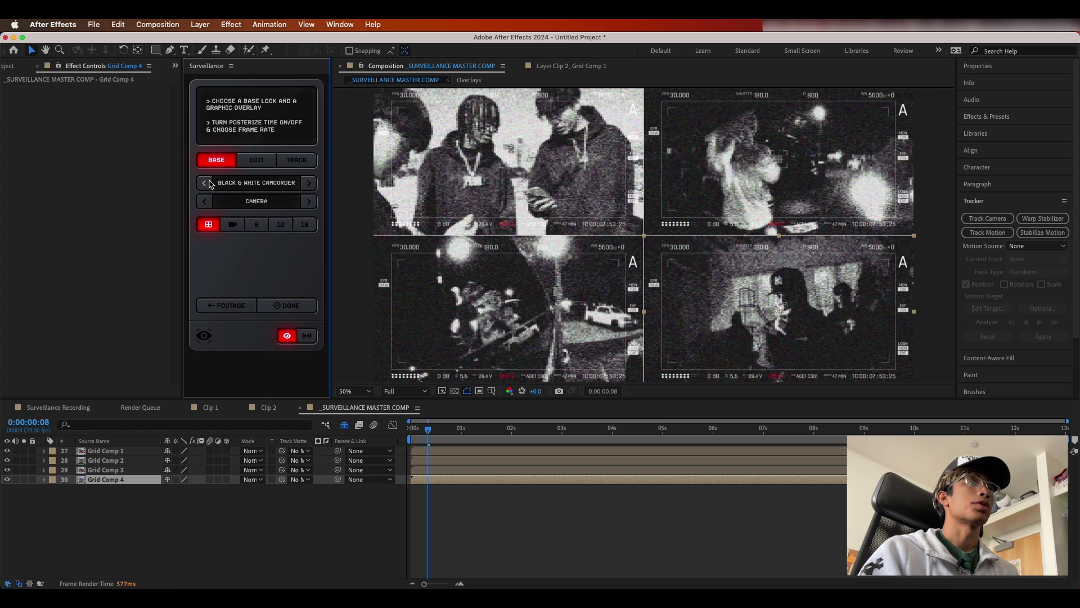
# Step: Finish the grid look and name the final composition clip 3
pyautogui.click(300, 307)
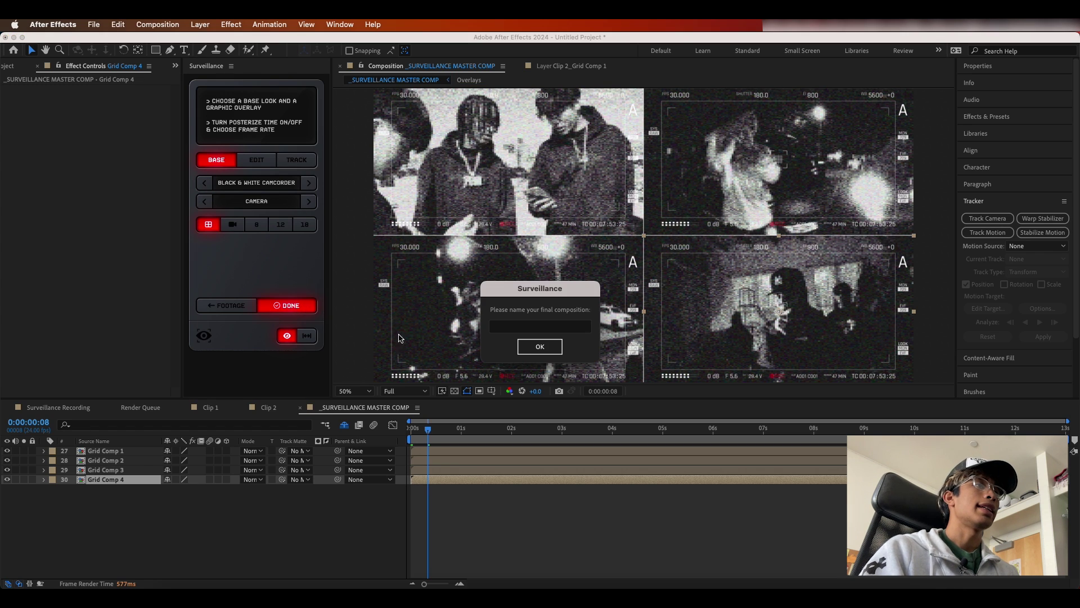
pyautogui.click(535, 327)
pyautogui.write('cli')
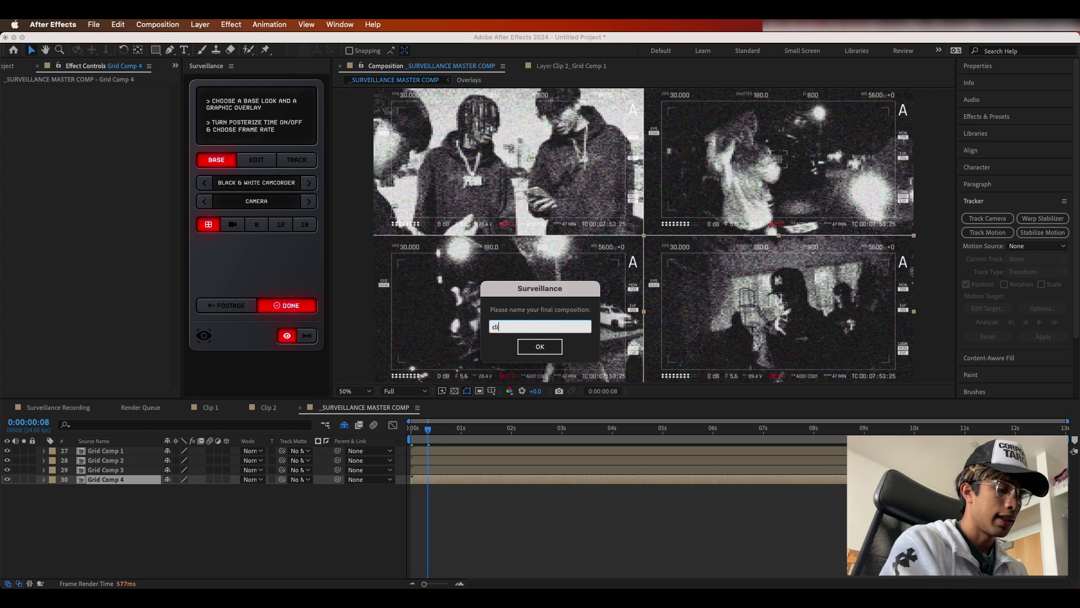
pyautogui.write('p 3')
pyautogui.click(536, 345)
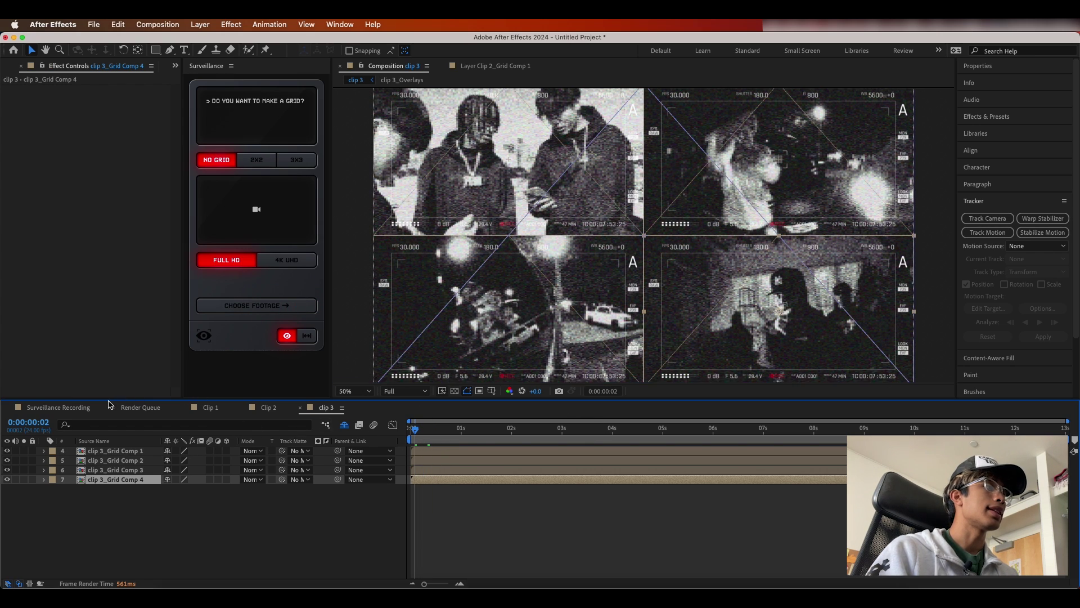
# Step: Scrub through the clip 3 timeline to review the four camera feeds in motion
pyautogui.moveTo(432, 430); pyautogui.dragTo(414, 430)
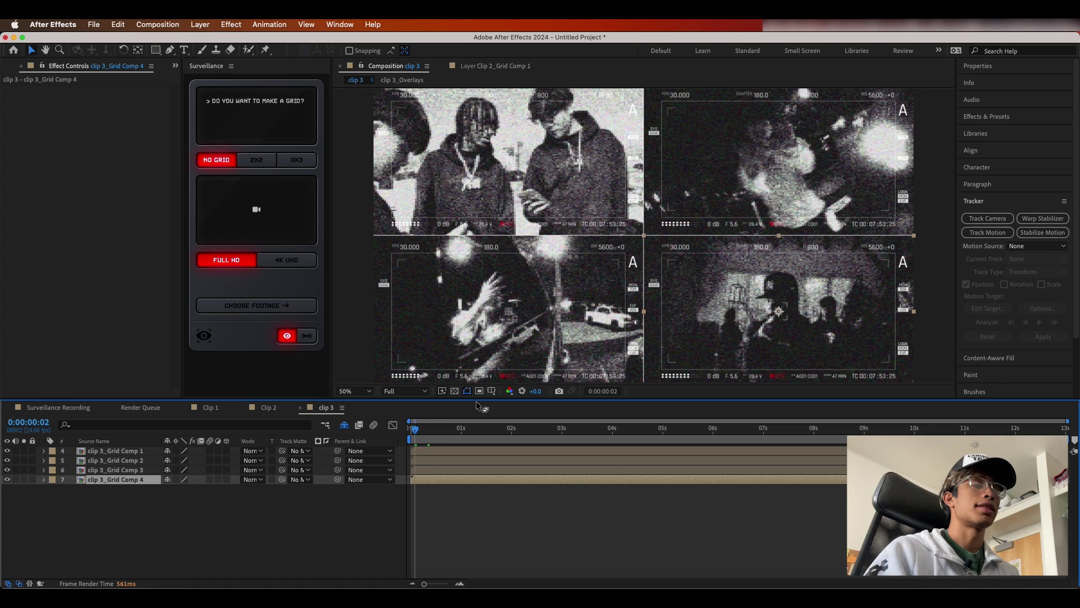
pyautogui.click(75, 407)
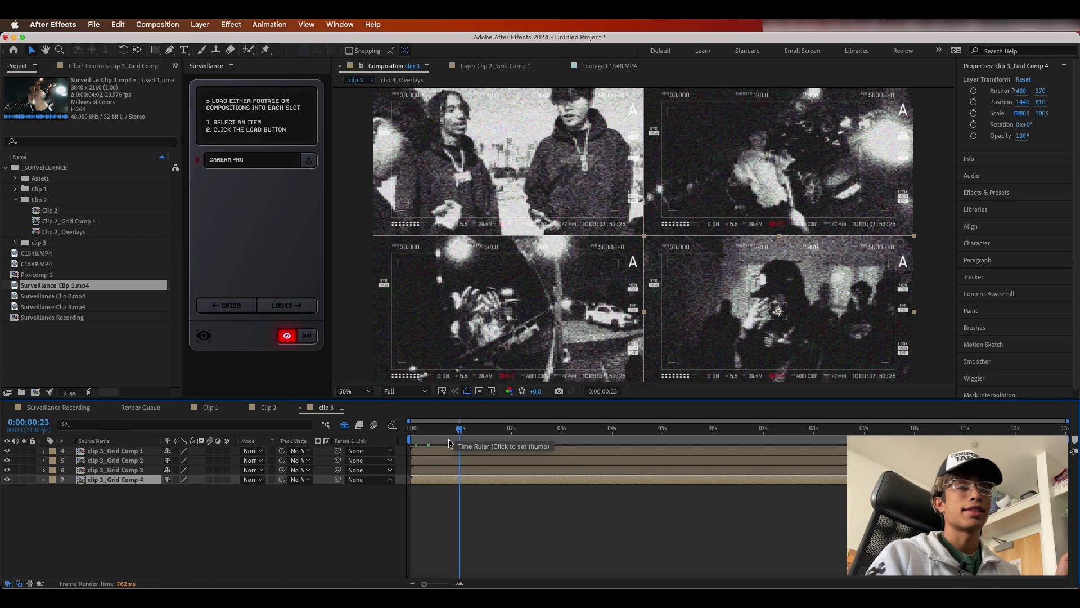
pyautogui.moveTo(460, 443); pyautogui.dragTo(481, 445)
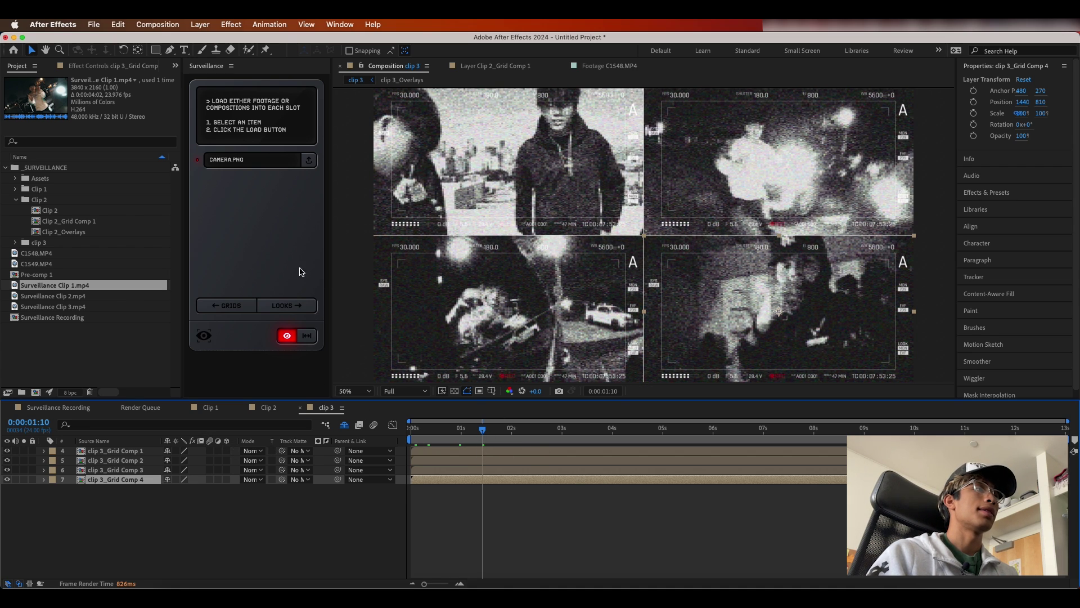
# Step: Return the Surveillance plugin to its grid choice and look through the render queue and the open composition timelines
pyautogui.click(230, 305)
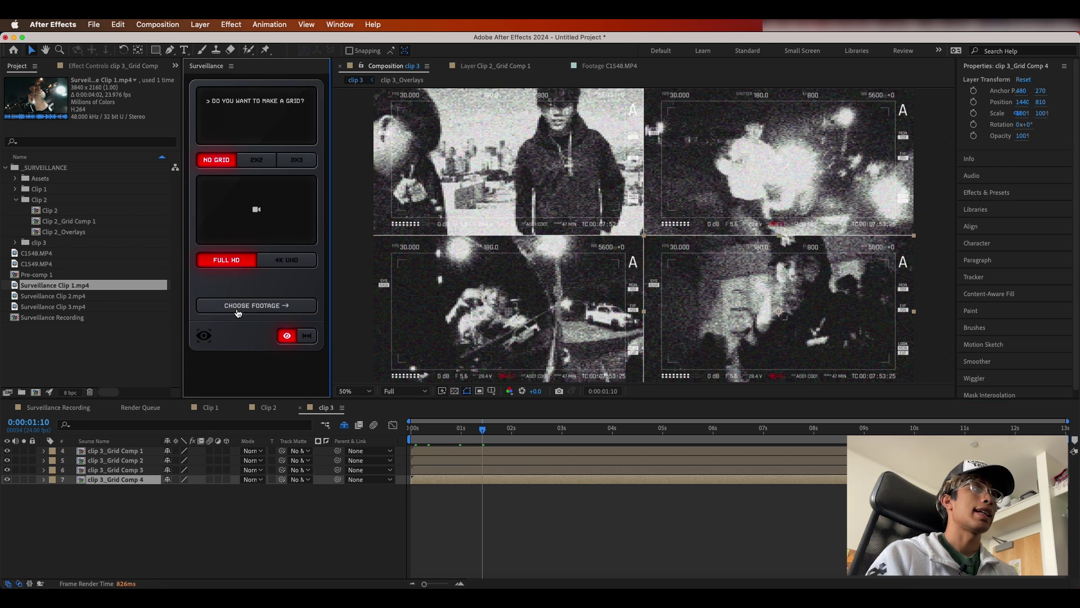
pyautogui.click(141, 407)
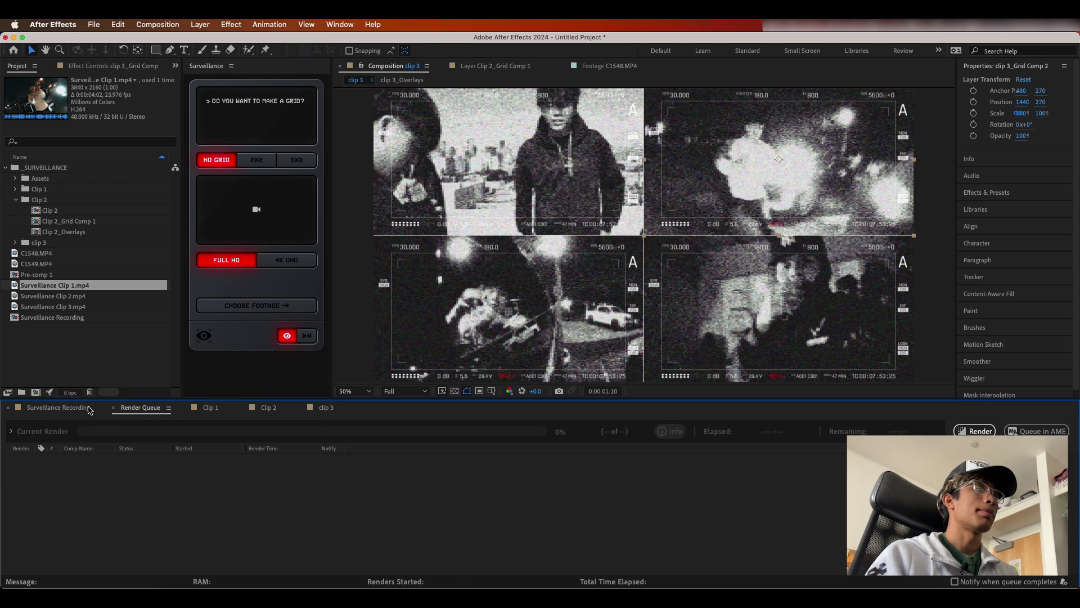
pyautogui.click(58, 407)
pyautogui.click(268, 407)
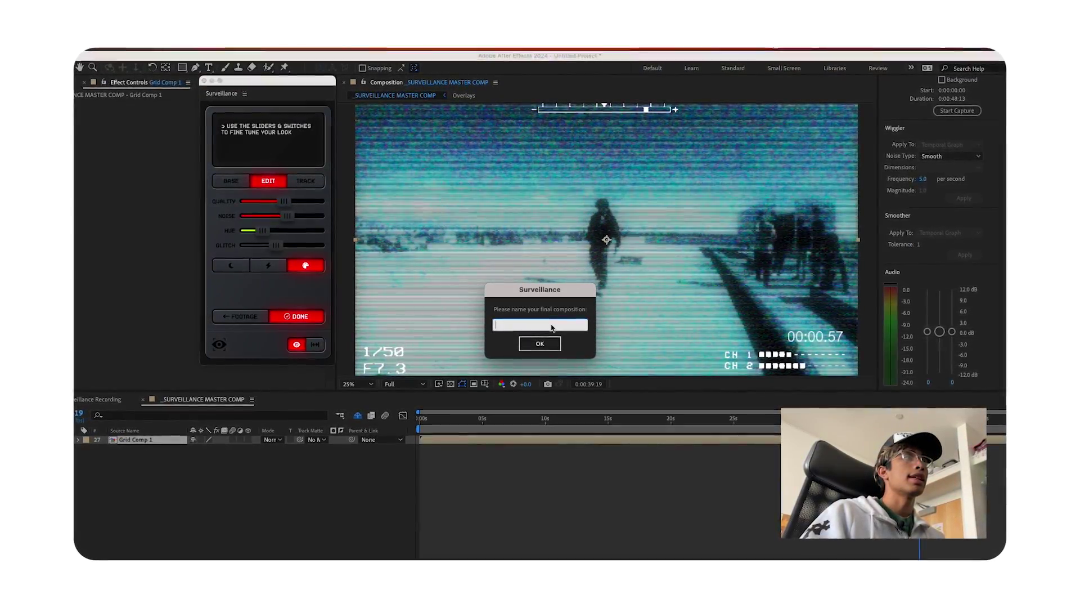
# Step: Name the final surveillance composition of the single-camera footage Clip 1
pyautogui.write('Clip 1')
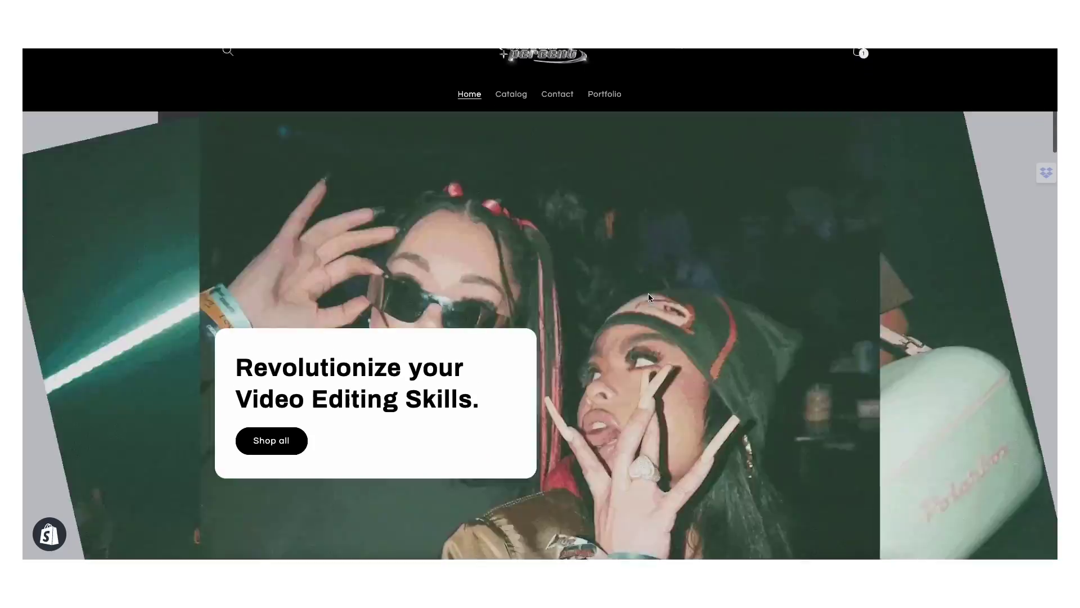
# Step: Switch to the preset store's website and look through its home page down to the "Who are we?" section
pyautogui.scroll(-15, 648, 293)
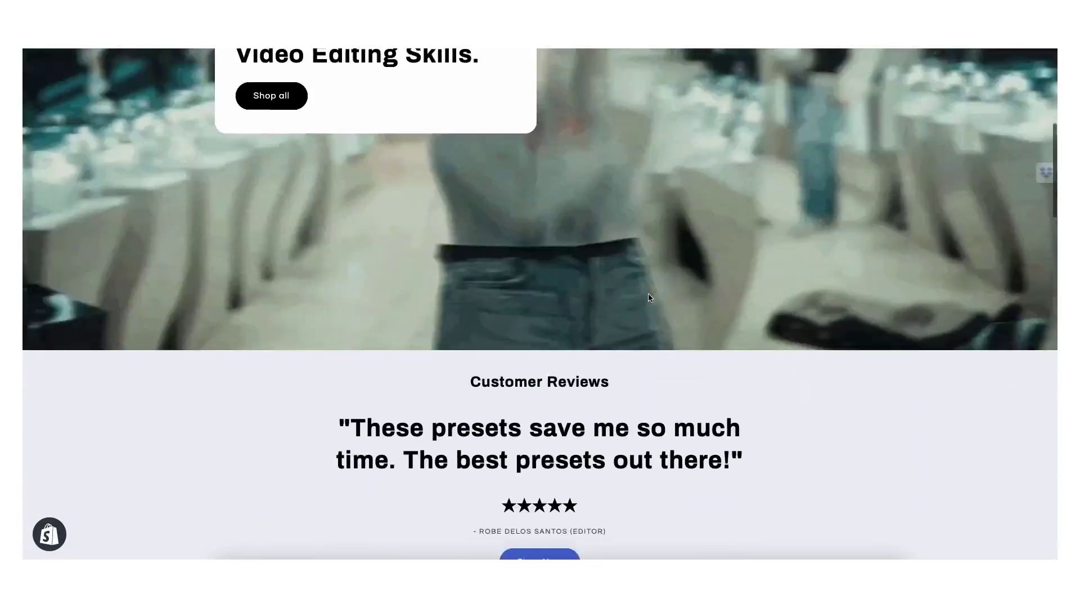
pyautogui.scroll(-10, 648, 292)
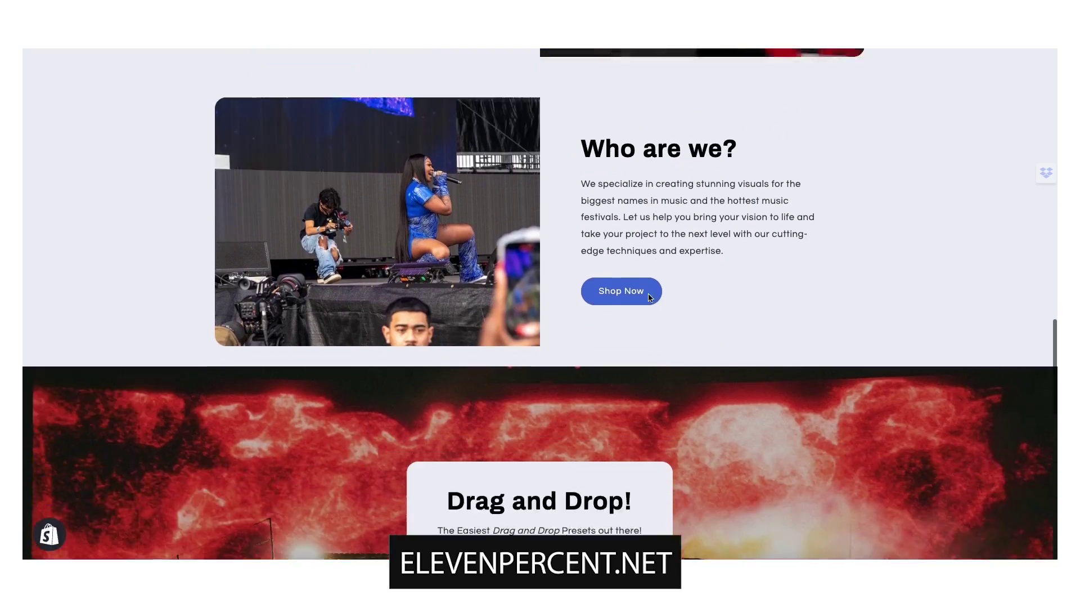